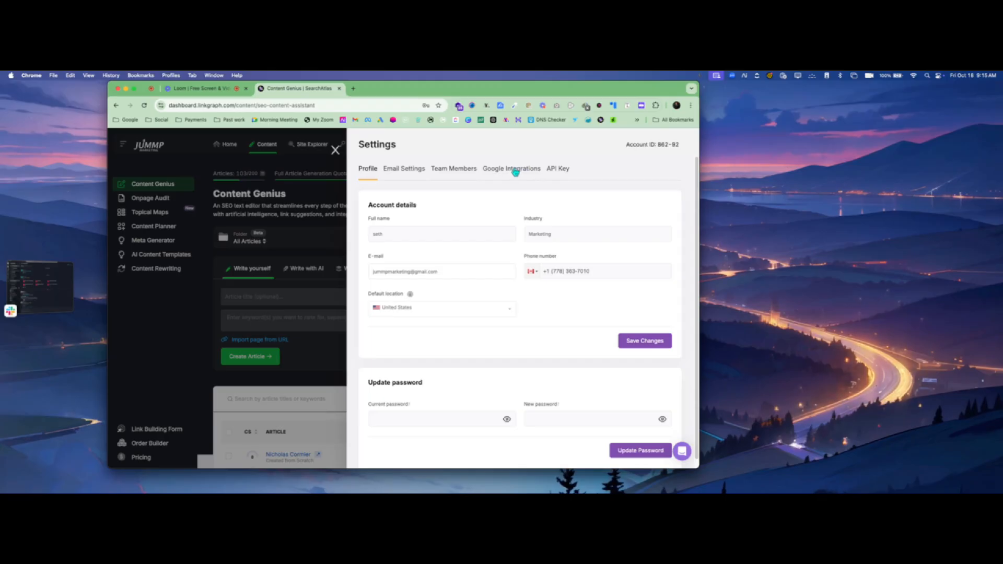
- Reveal the account's API key under Settings, then close the Settings panel
click(561, 172)
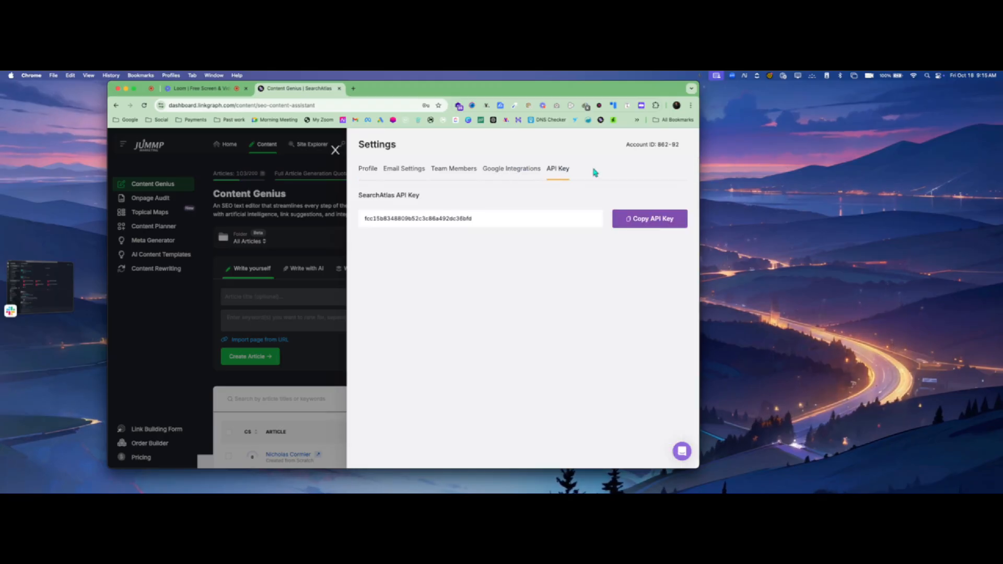
click(335, 150)
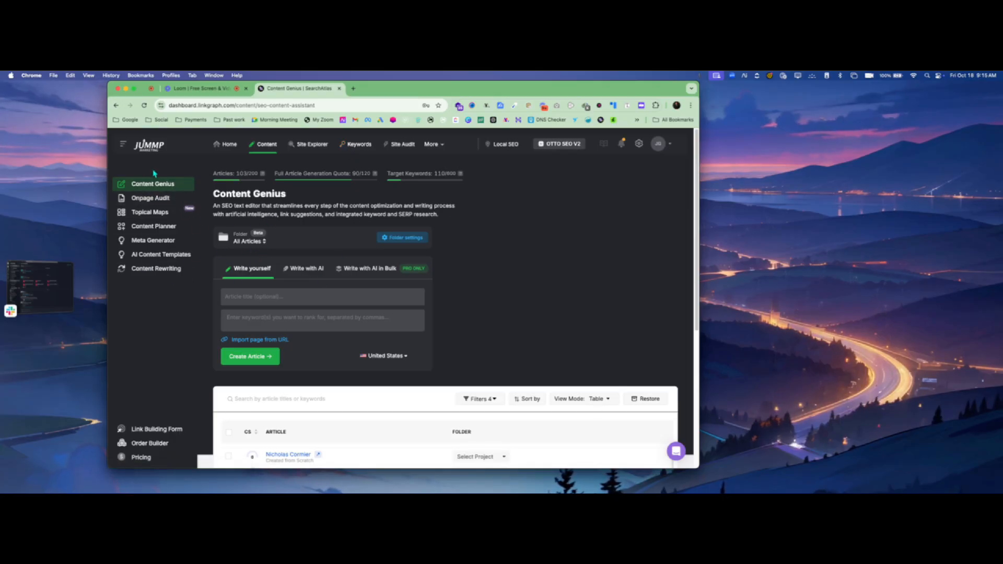
- Buy a 10-point ($10) full article generation quota top-up from the Topical Maps page
click(151, 212)
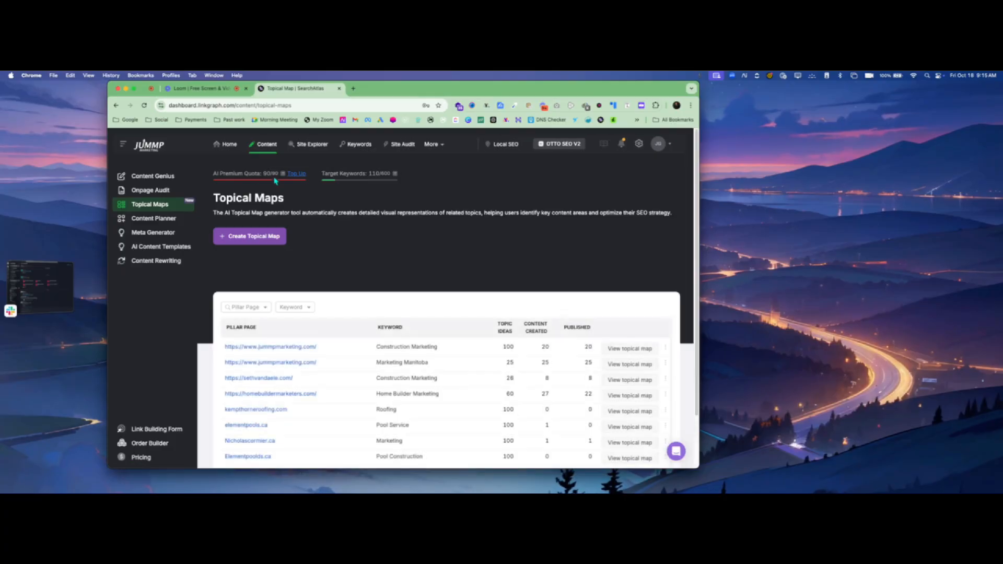
click(297, 174)
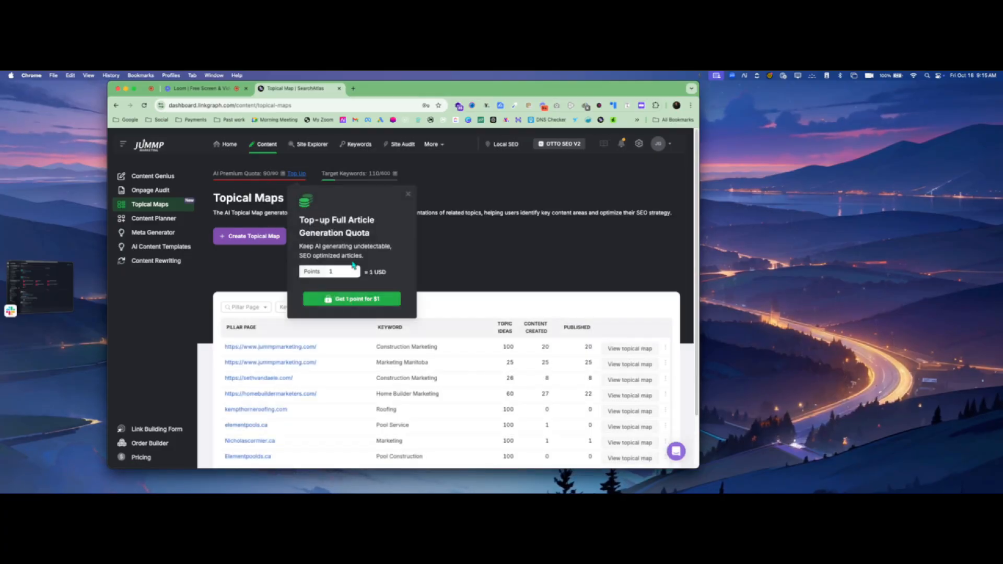
click(353, 270)
click(354, 270)
click(353, 270)
click(354, 270)
click(354, 270)
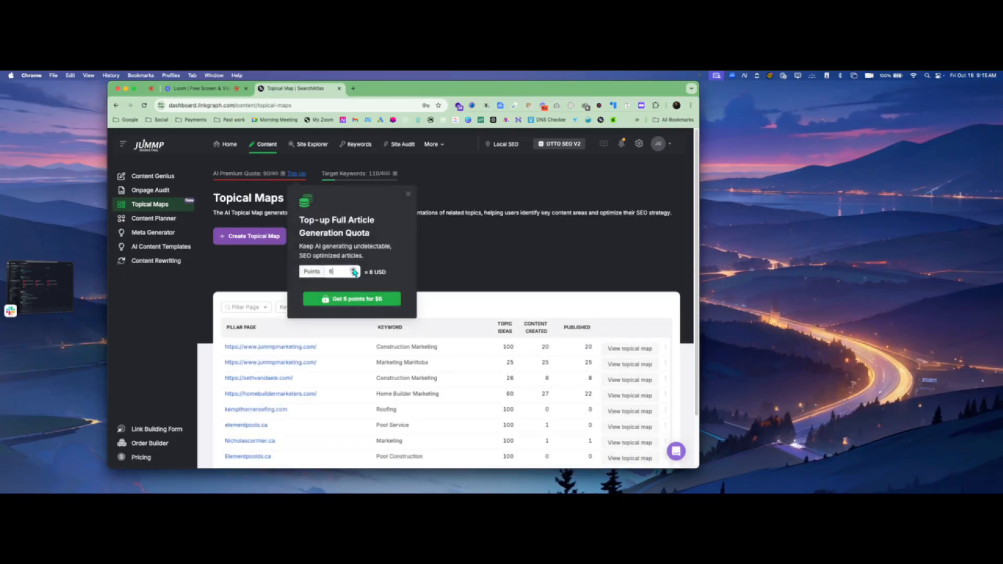
click(353, 270)
click(353, 270)
click(353, 270)
click(353, 270)
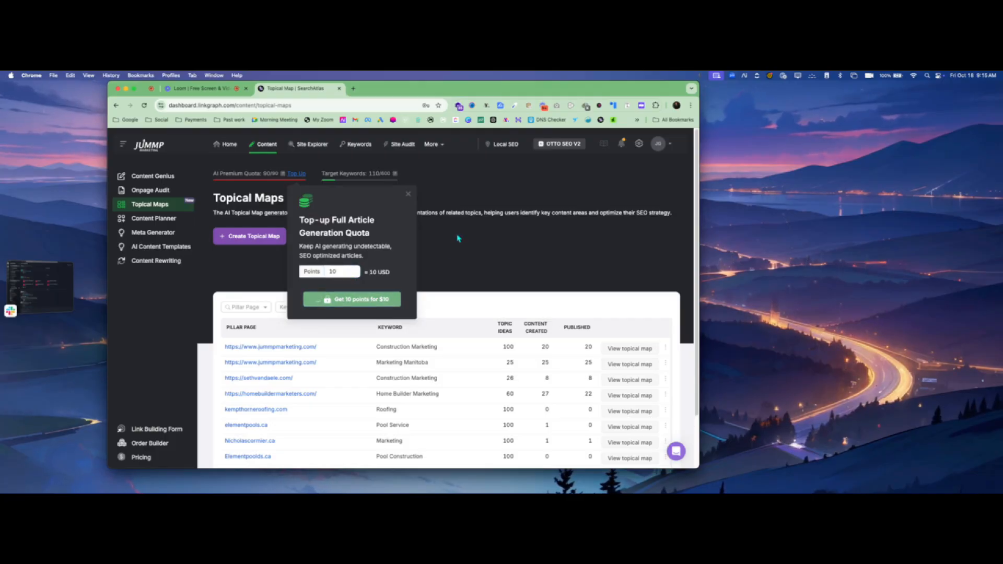
click(408, 194)
- Start a new topical map in a newly created folder, then open a blank browser tab
scroll(386, 284, down, 2)
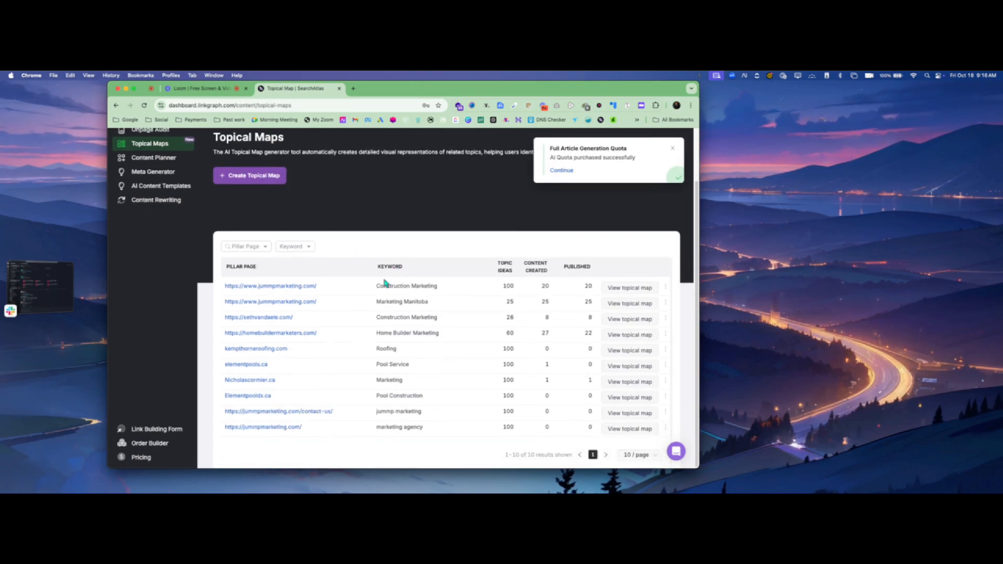
scroll(376, 271, up, 2)
click(257, 236)
click(383, 207)
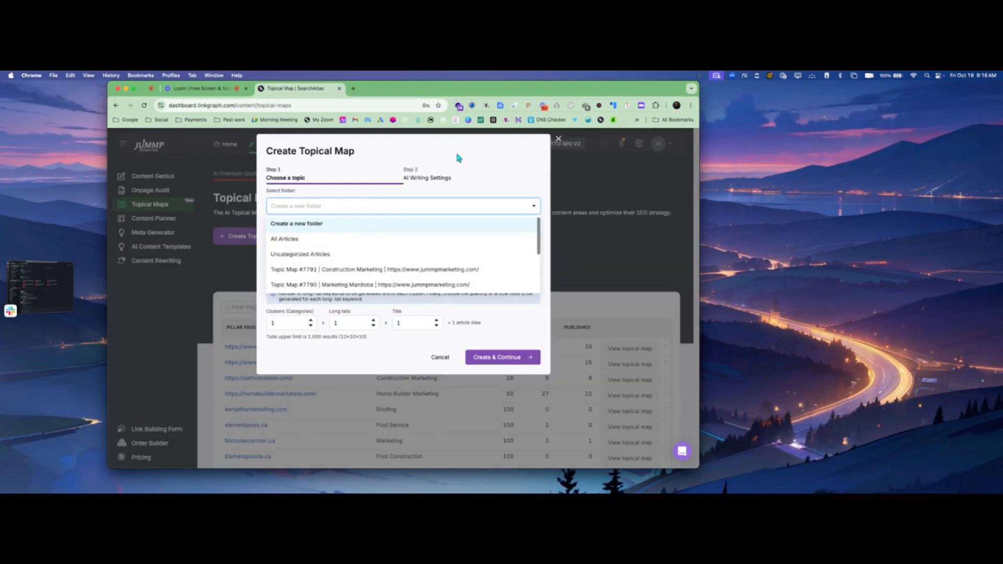
click(276, 210)
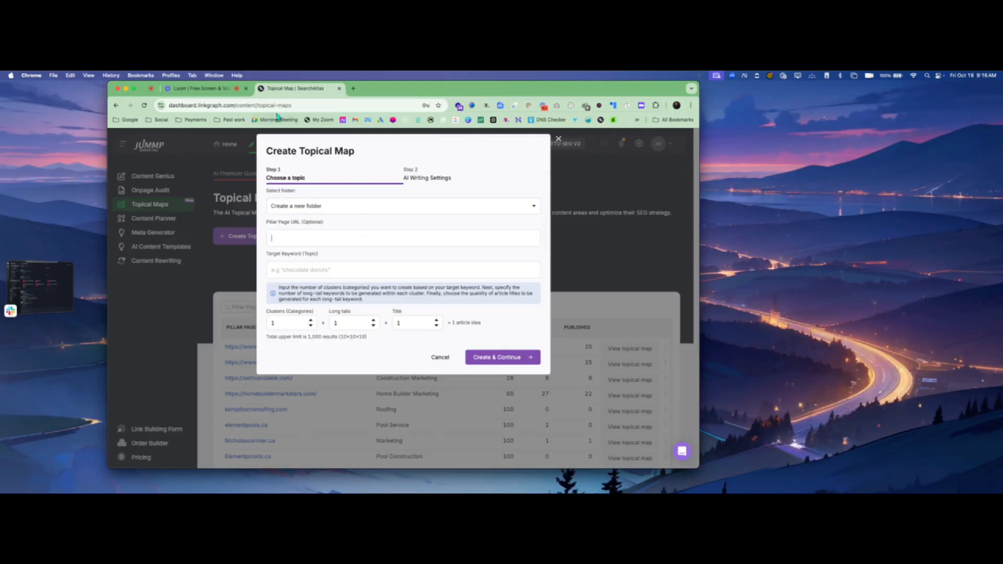
click(355, 90)
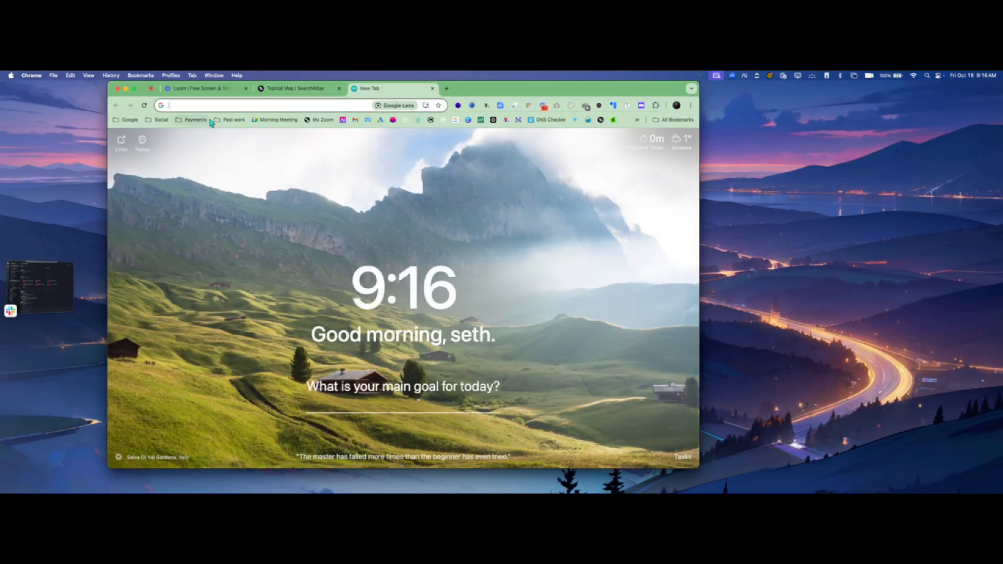
- Copy the Working Hands Inc. bookmark address from Past work, then return to the Topical Map tab
click(230, 119)
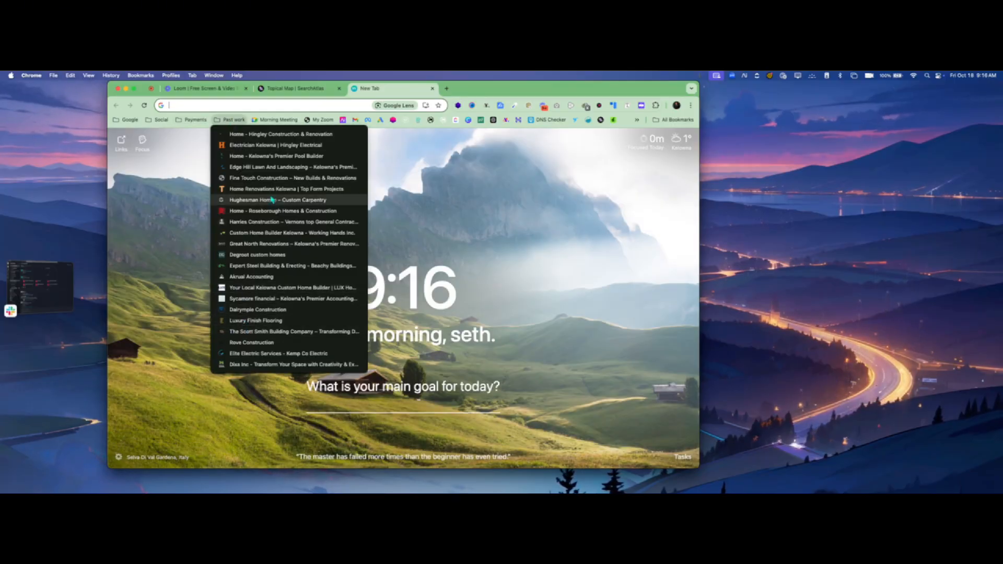
right_click(261, 235)
click(288, 312)
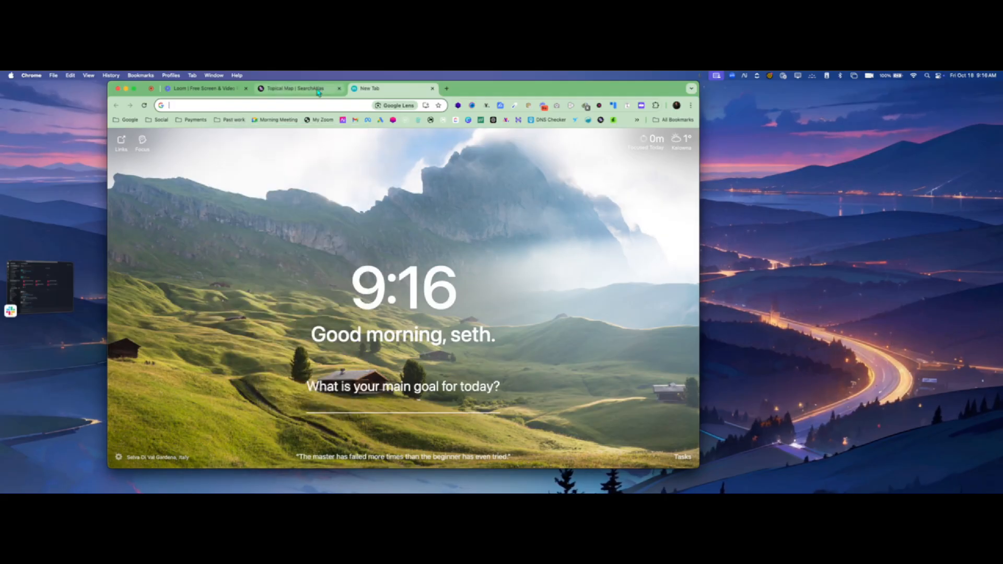
click(320, 89)
- Enter pillar URL workinghandsinc.ca, keyword 'Custom Homes Kelowna', 3 clusters, 2 long tails, and create the map
click(395, 238)
key(super+v)
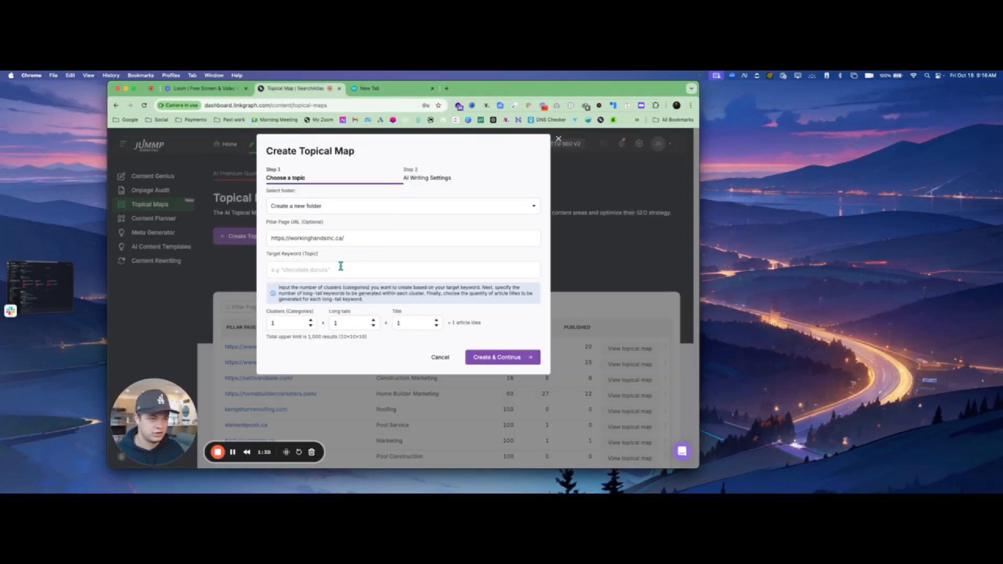
click(404, 270)
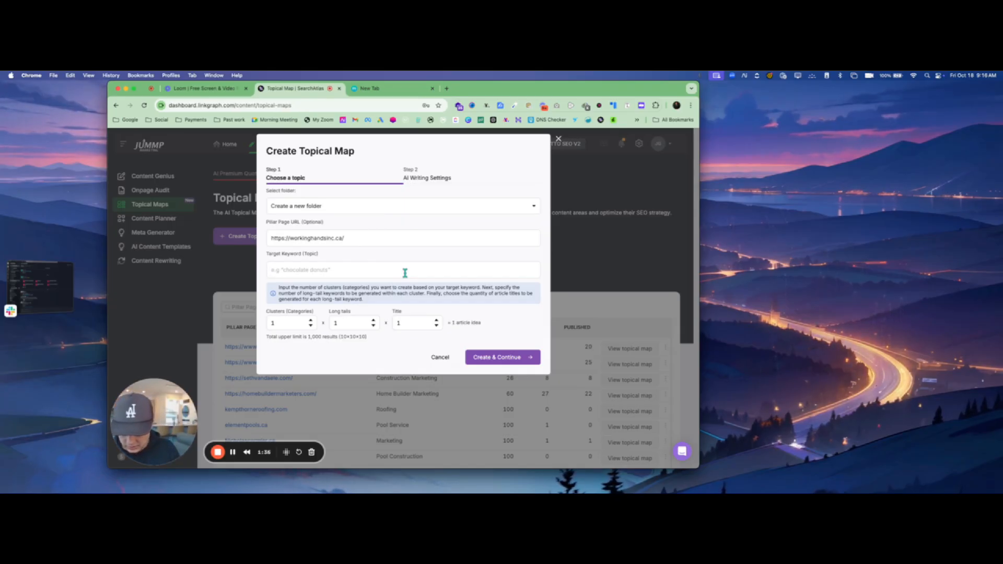
text(Custom Hom)
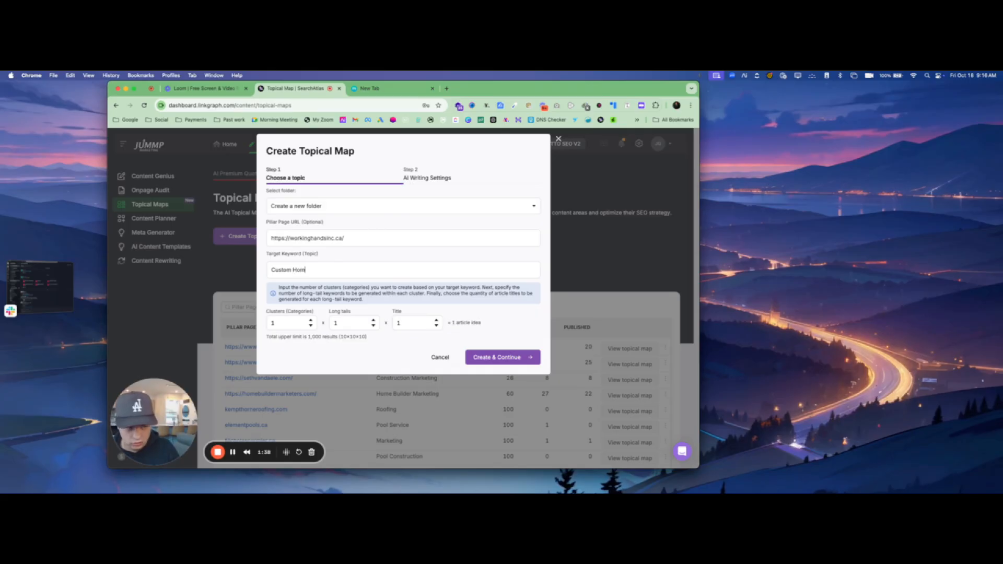
text(es Kelowna)
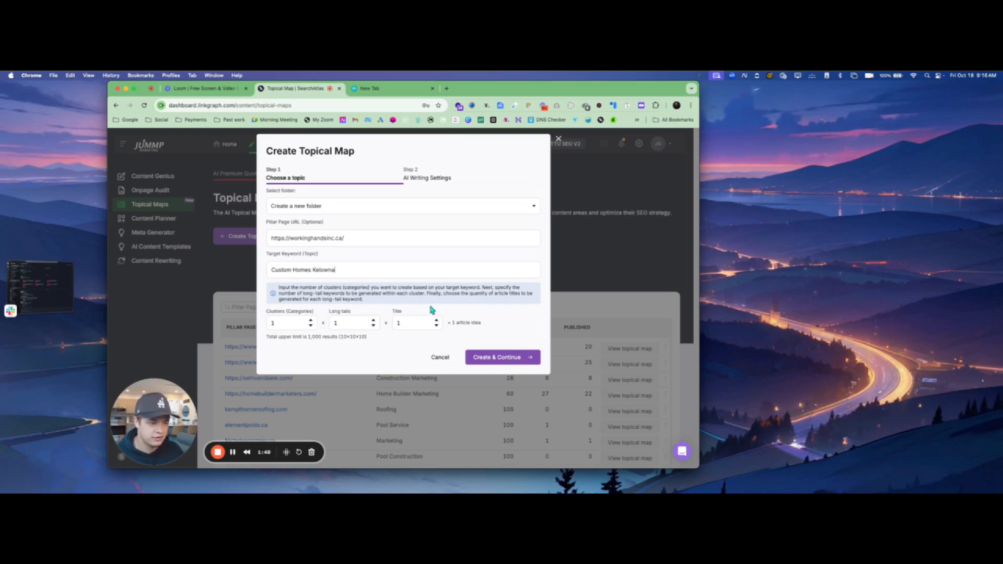
click(311, 321)
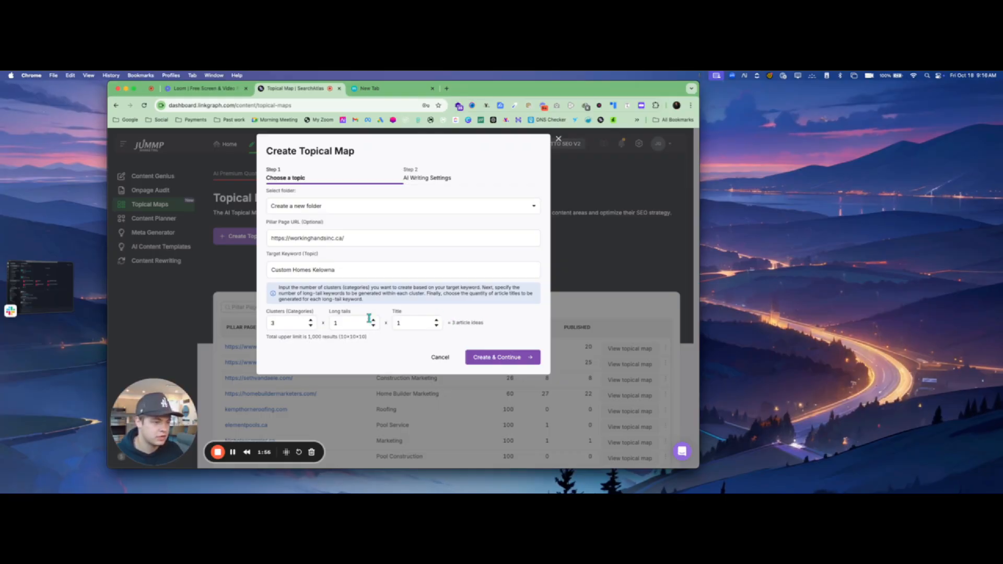
click(311, 320)
click(310, 320)
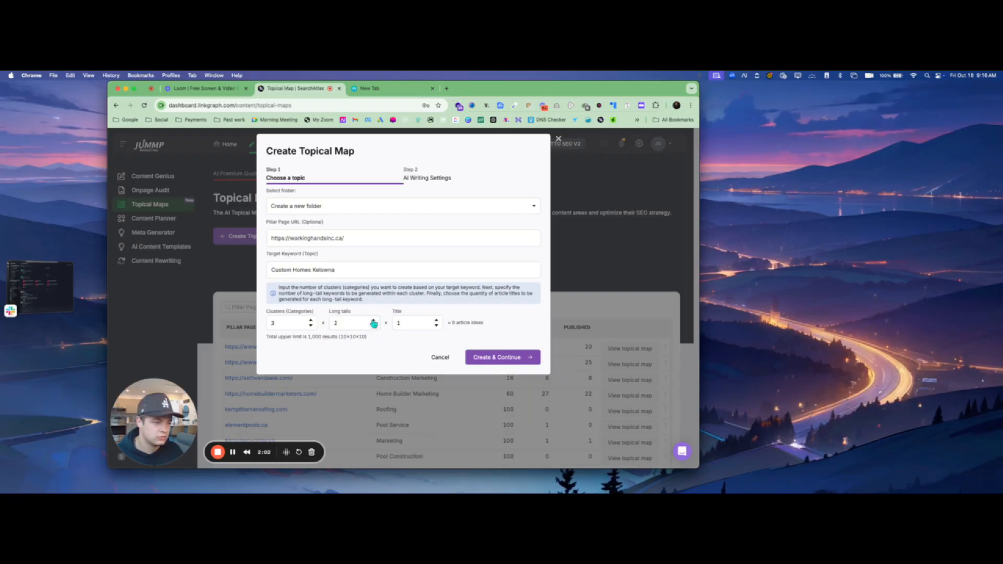
click(499, 359)
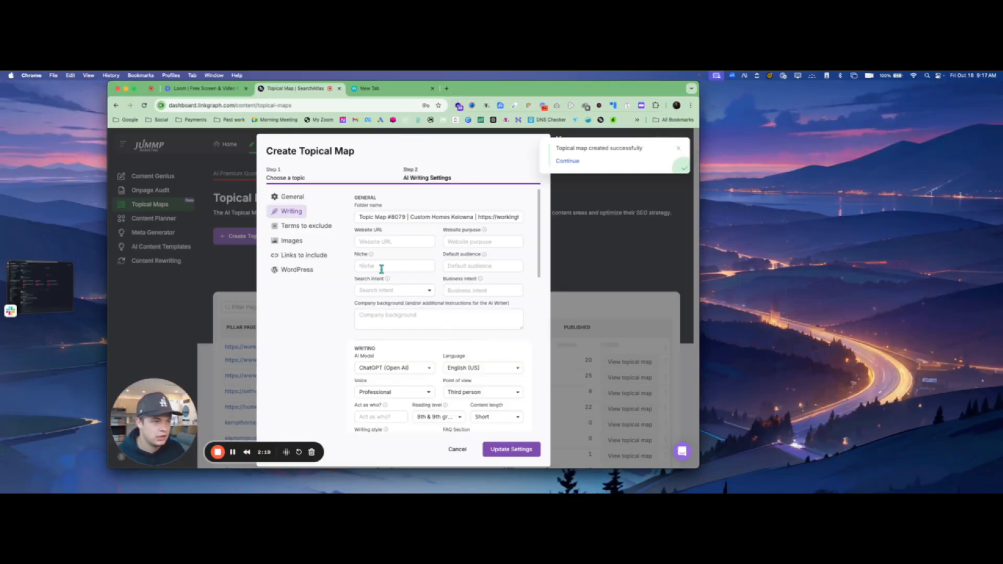
- Paste the Working Hands site address as the website URL and set the website purpose to Inform
triple_click(392, 216)
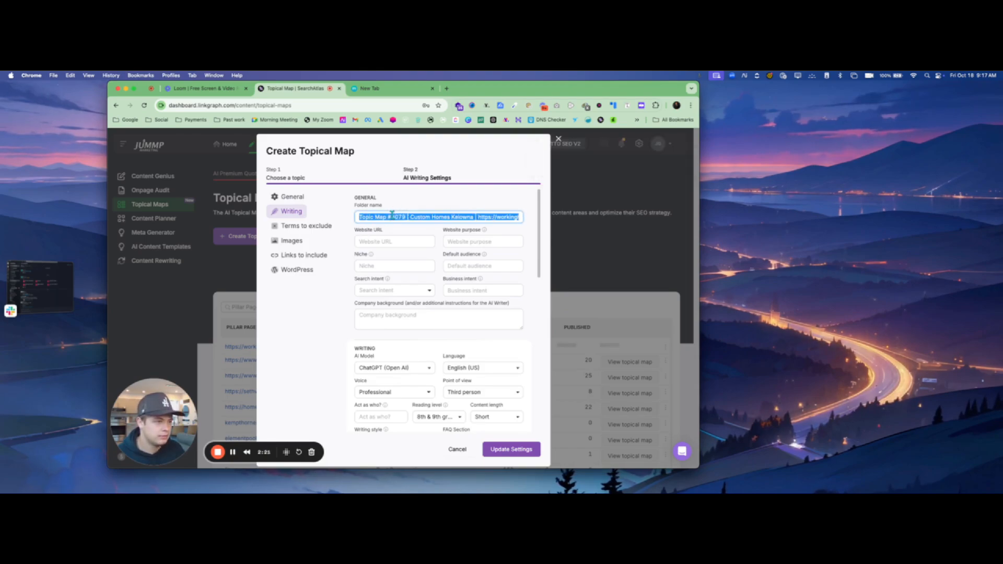
click(467, 207)
click(400, 240)
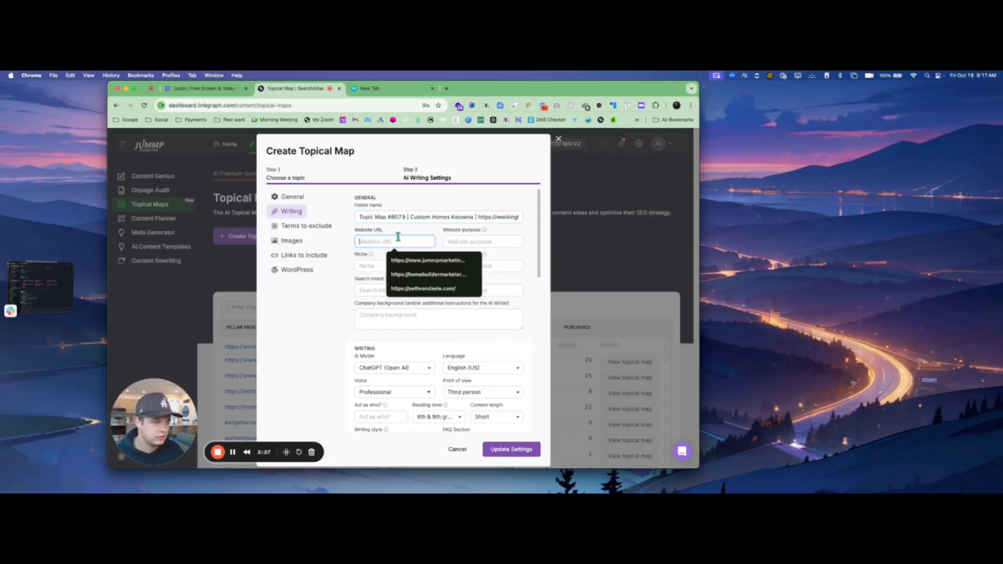
key(super+v)
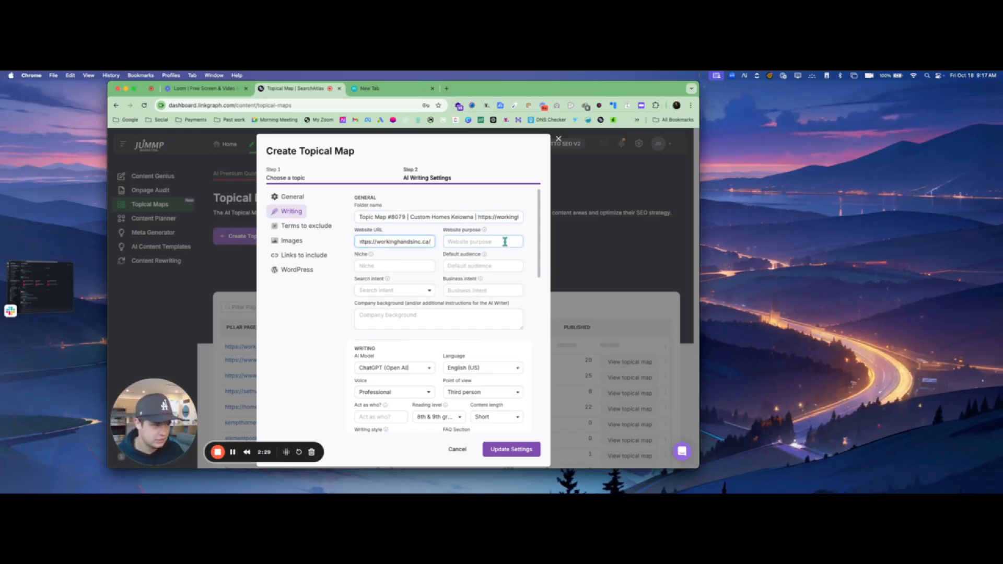
click(503, 241)
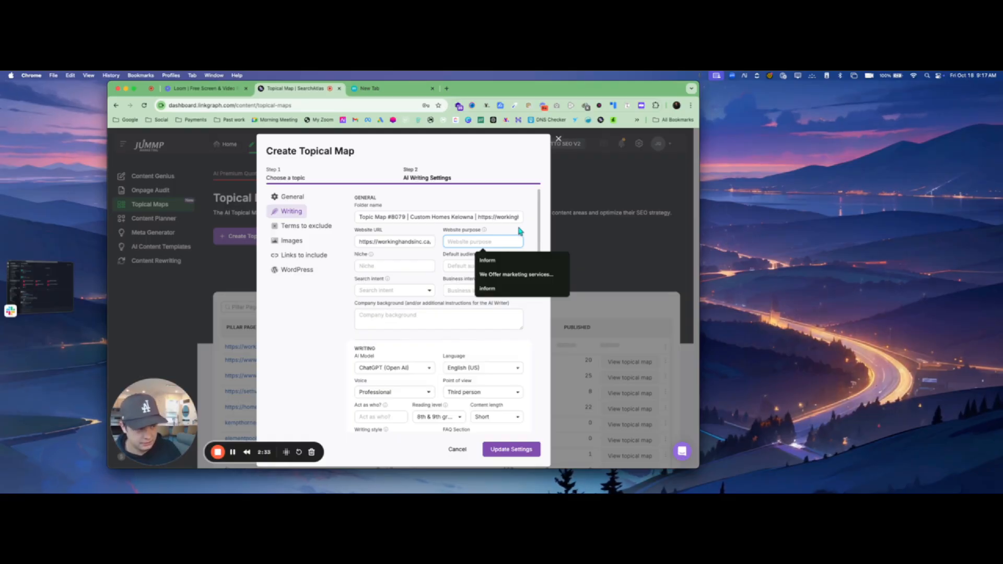
click(487, 259)
- Set the niche to Custom Homes and the default audience to Home owners
click(401, 262)
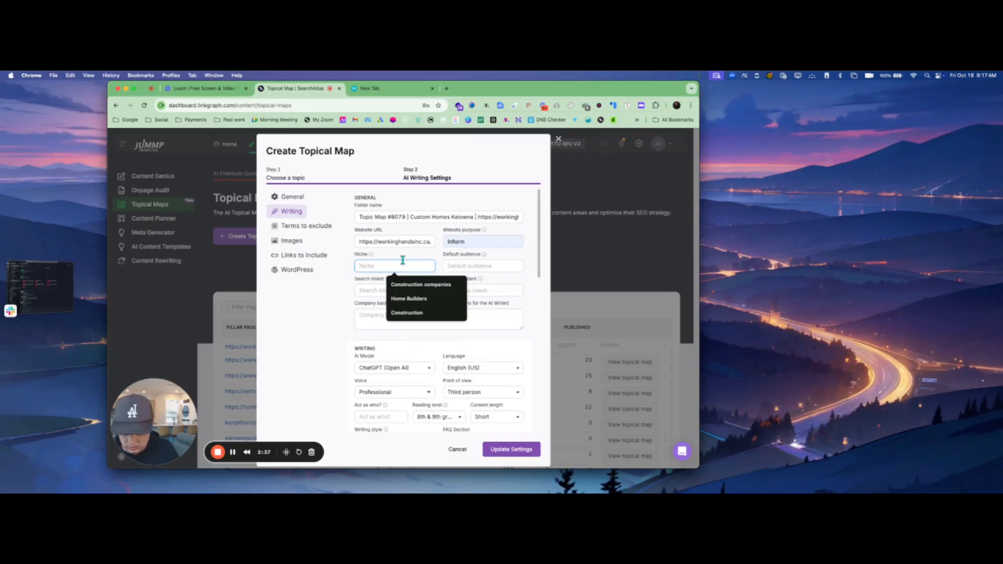
text(Home)
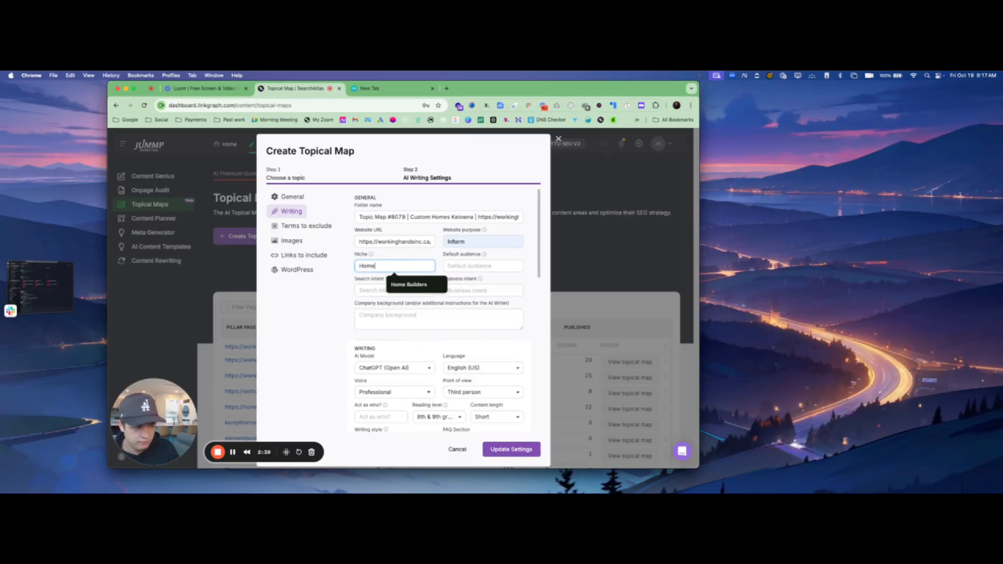
key(BackSpace)
key(BackSpace)
key(BackSpace)
key(BackSpace)
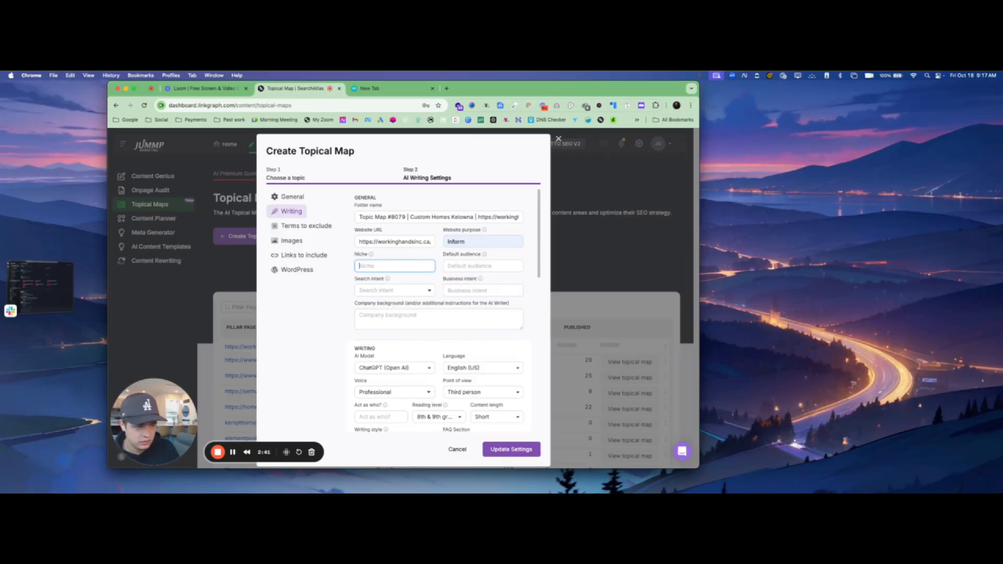
text(Custom )
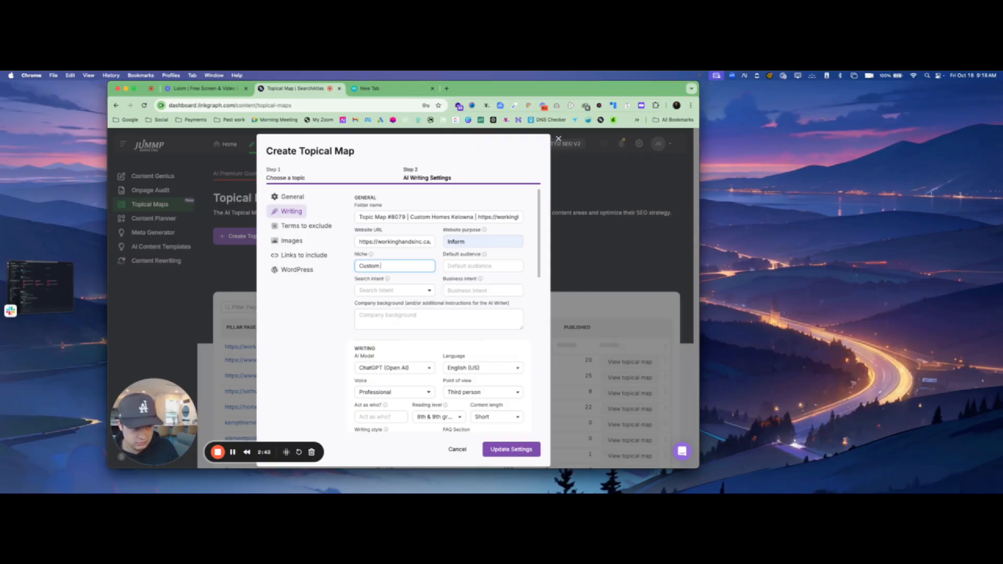
text(Homes)
click(507, 266)
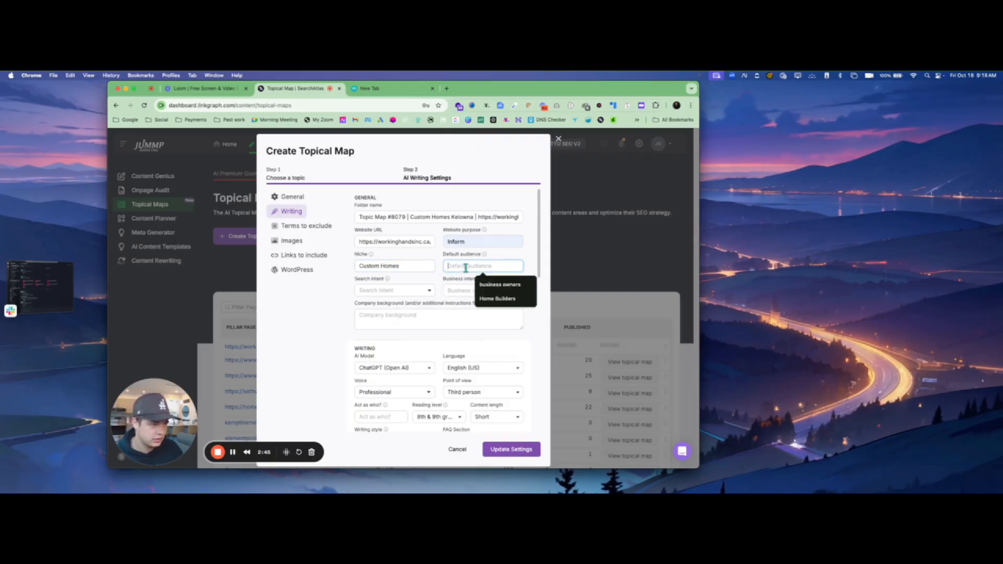
text(Home)
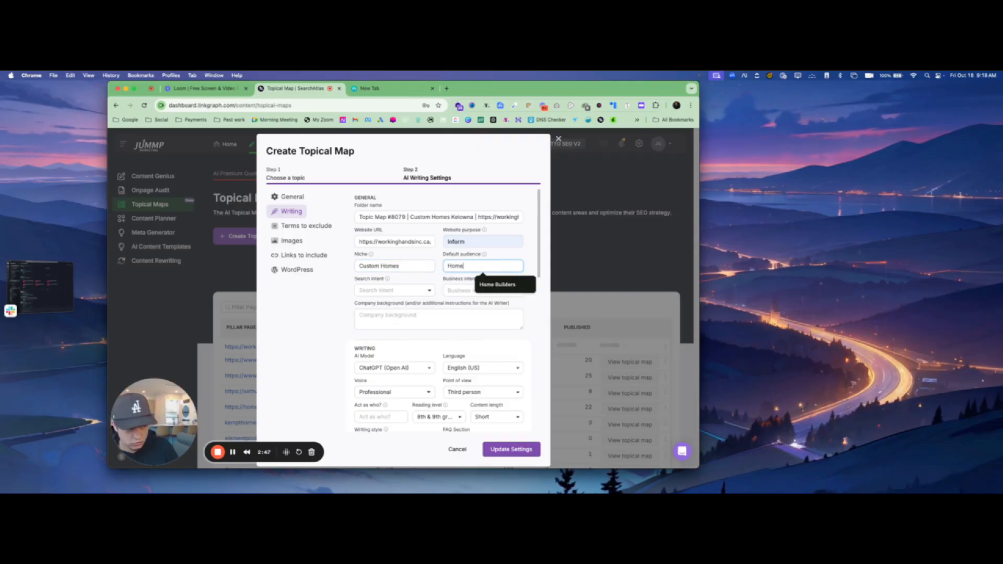
text( owners)
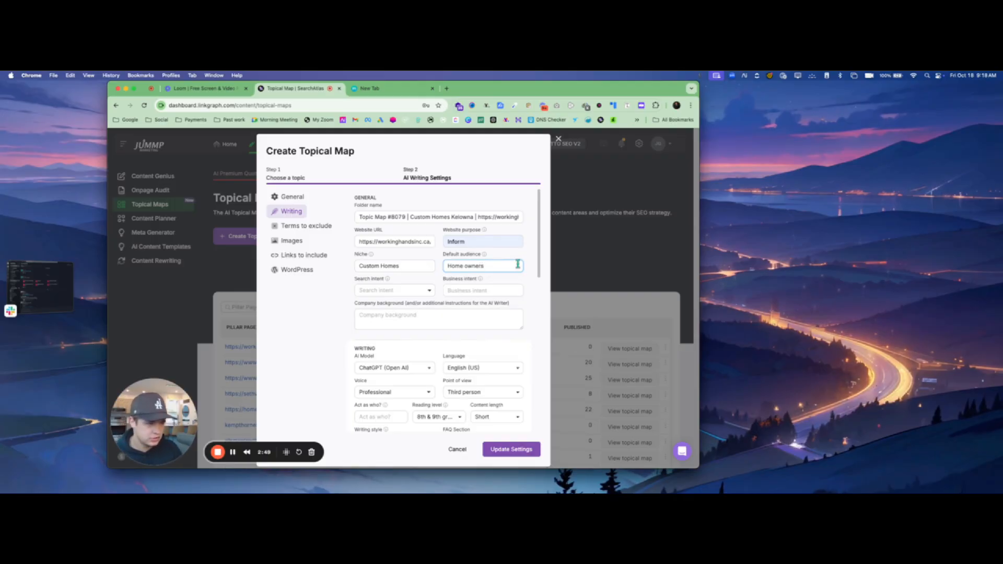
- Choose Informational search intent and enter business intent 'build custom homes', then switch to the blank tab
click(393, 291)
click(410, 306)
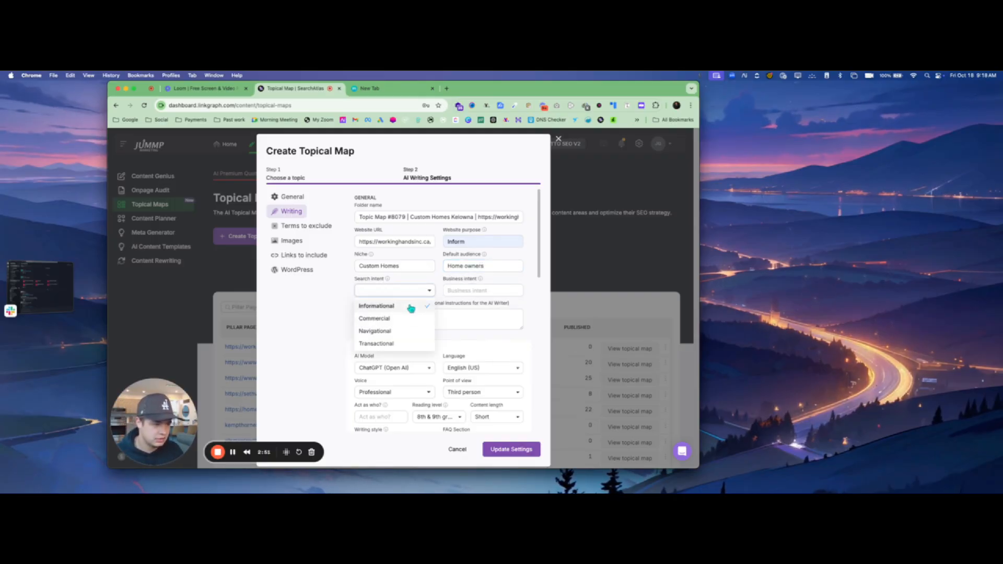
click(467, 291)
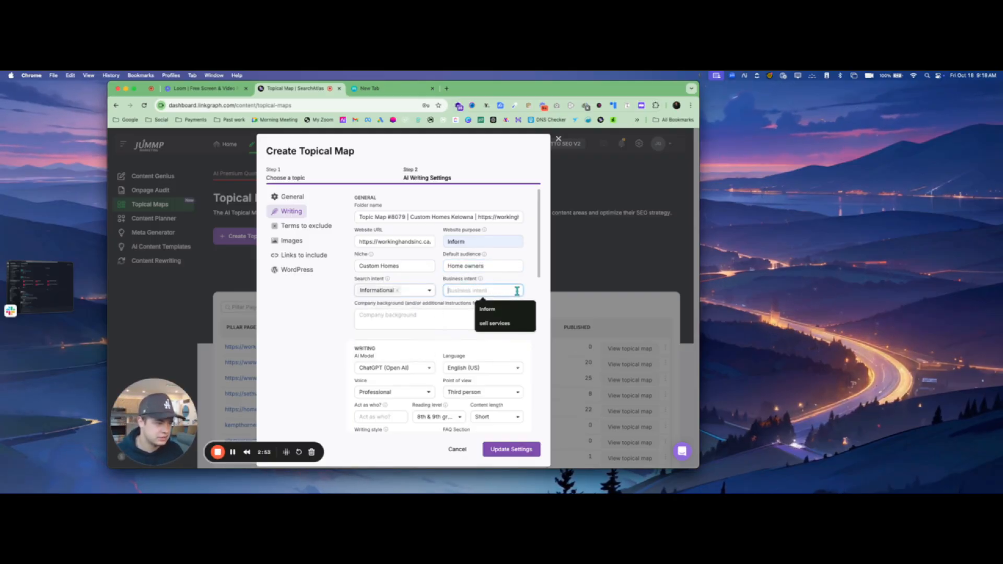
text(b)
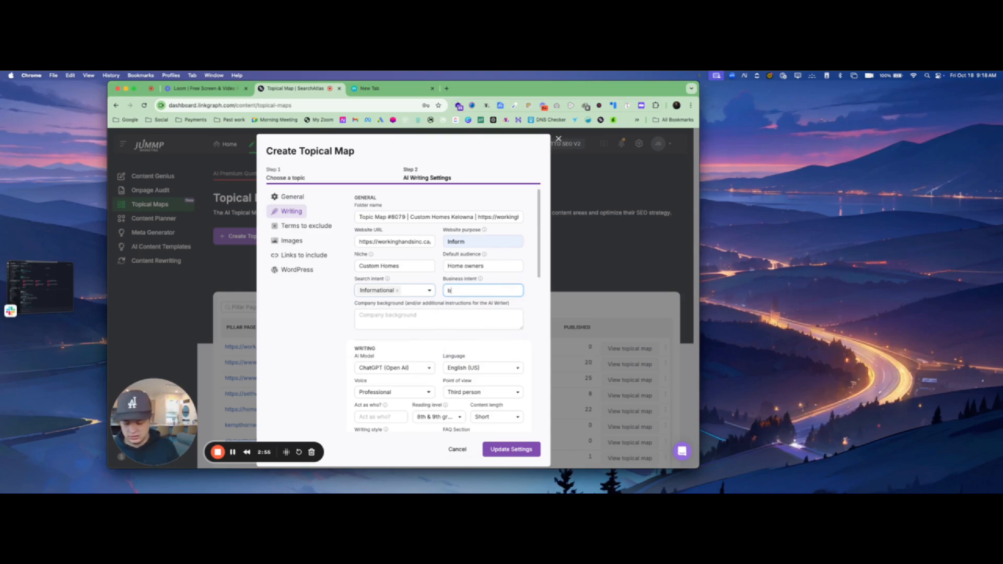
text(uild custom homes)
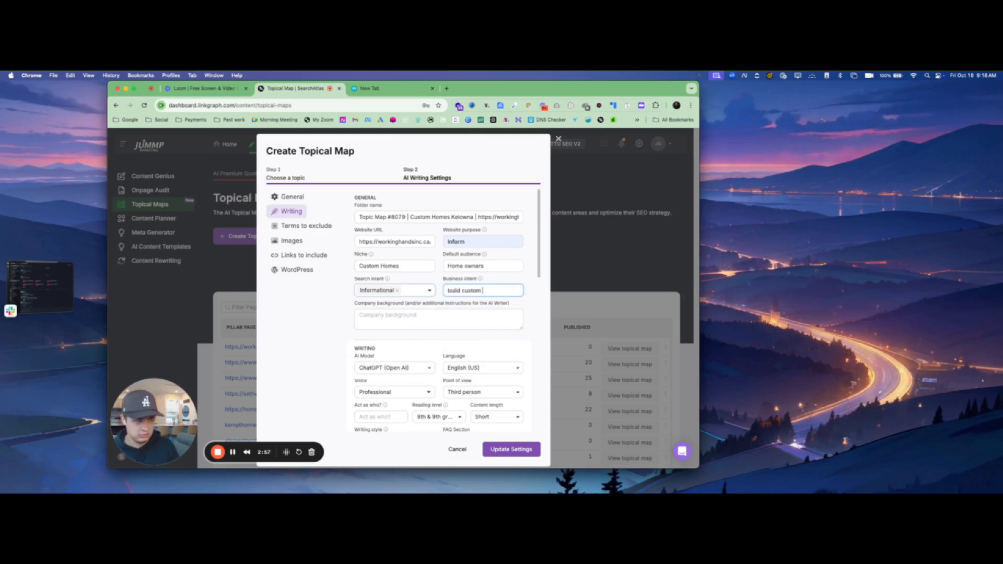
click(412, 315)
click(372, 89)
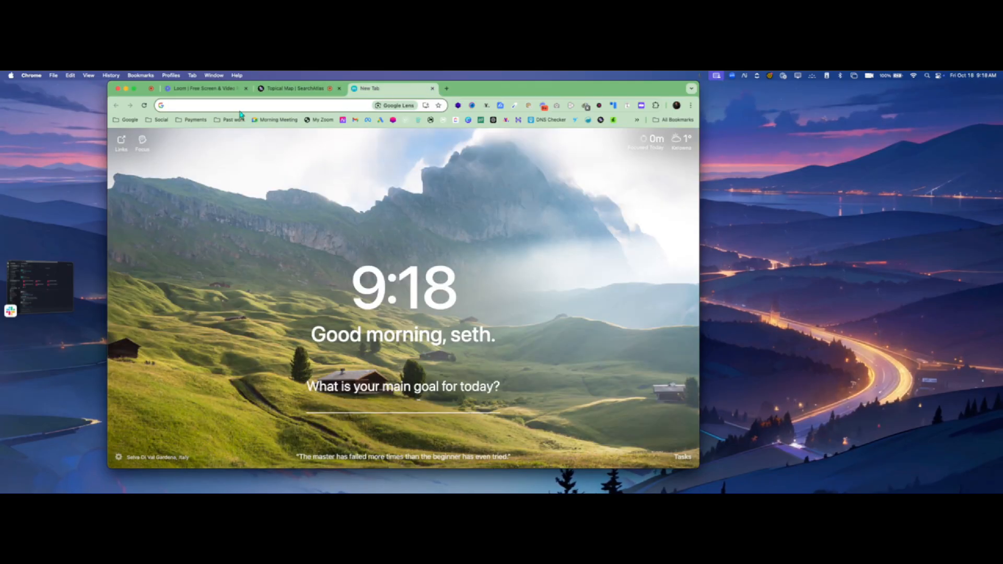
- Load workinghandsinc.ca, copy the About page introduction, and return to the topical map settings
text(https://workinghandsinc.ca/)
key(Return)
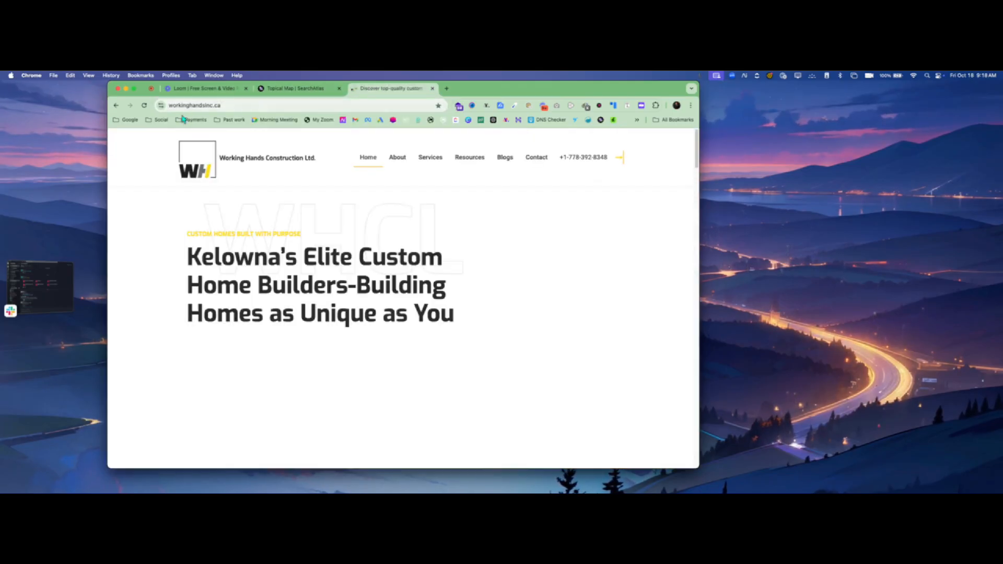
click(393, 161)
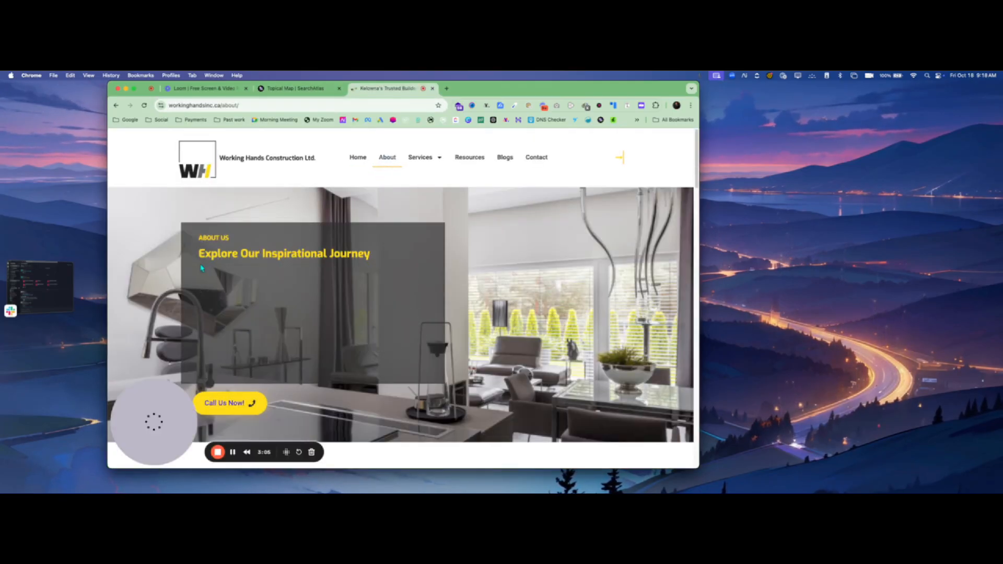
right_click(303, 311)
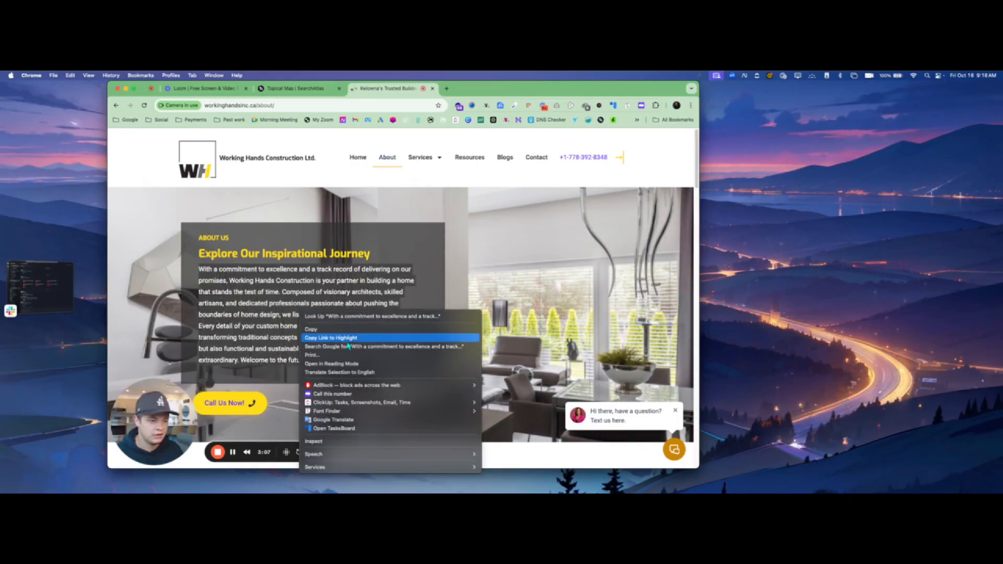
click(315, 329)
click(290, 89)
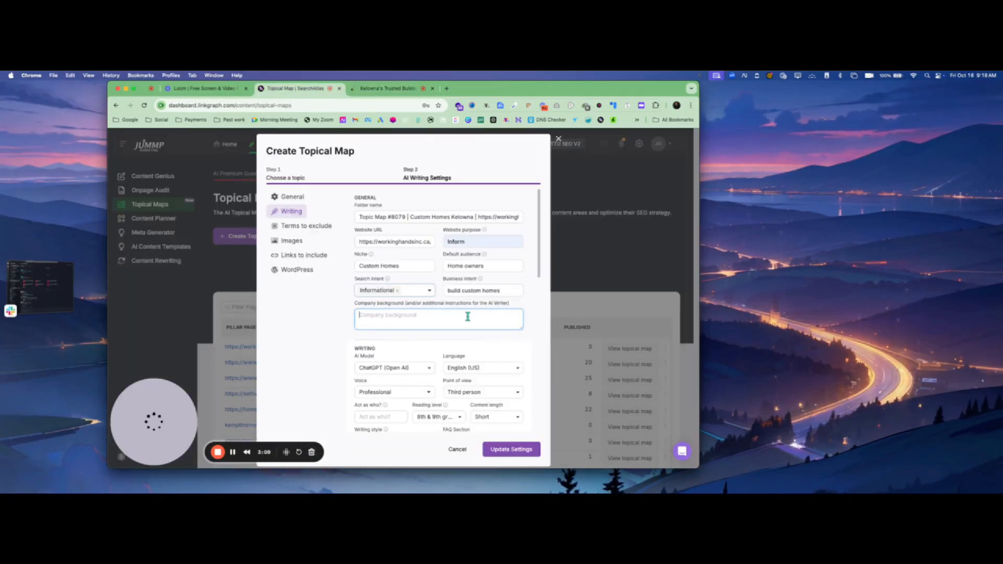
- Paste the About introduction as company background, keeping third person point of view and Professional voice
key(cmd+v)
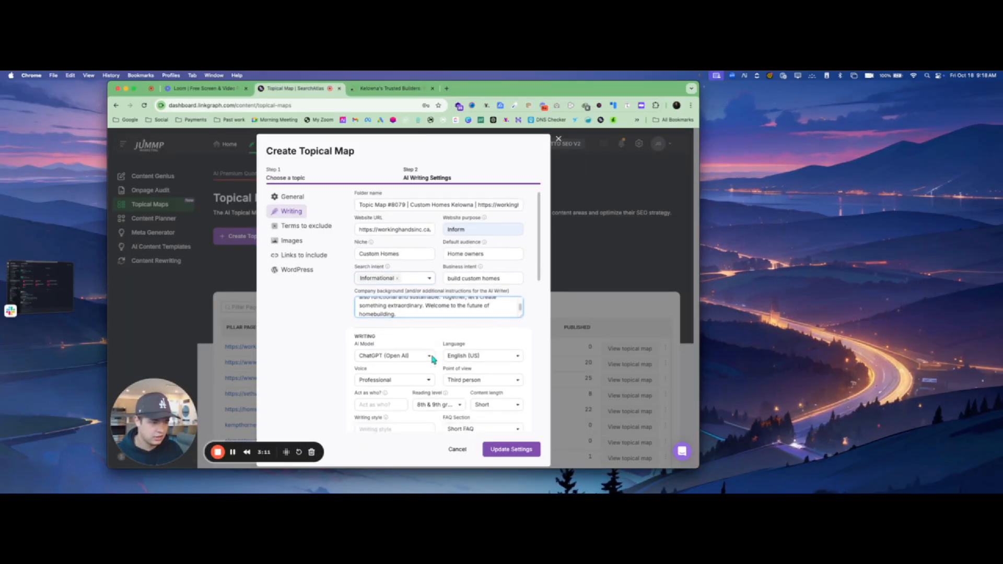
scroll(428, 282, down, 3)
click(437, 269)
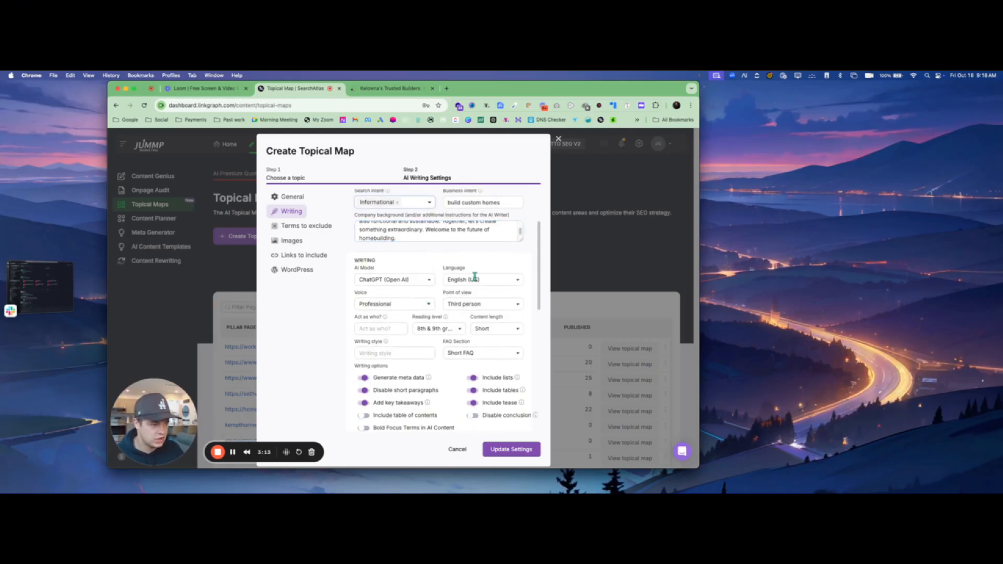
click(472, 304)
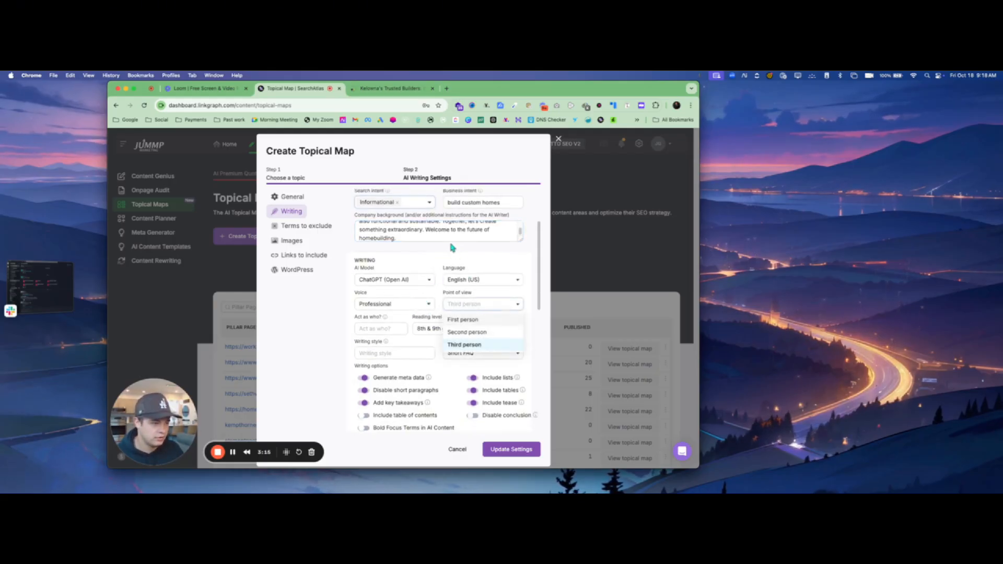
click(468, 343)
click(421, 305)
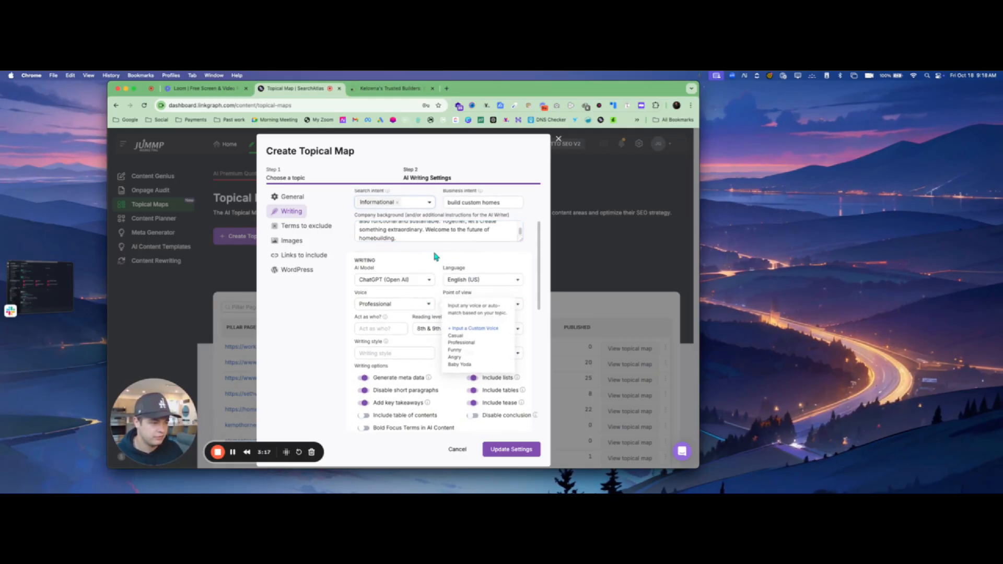
click(437, 255)
- Set 'Act as' to 'a professional home builder', correcting the misspelling
click(388, 327)
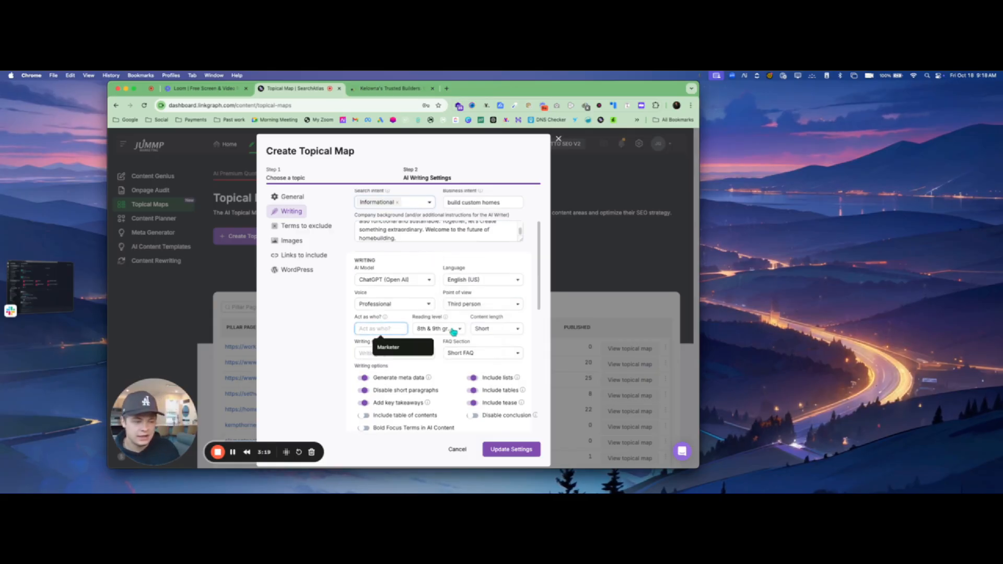
text(a p)
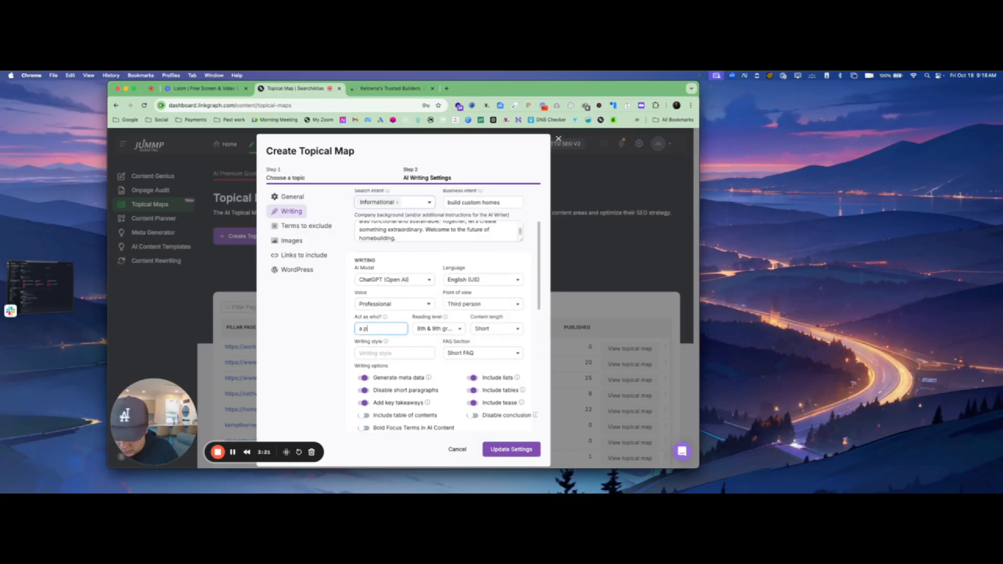
text(roffesional)
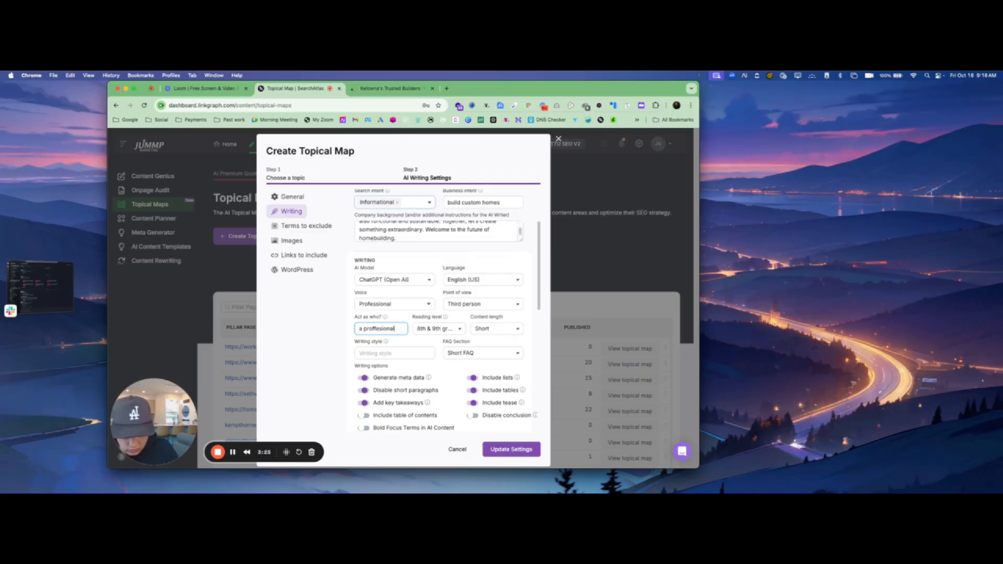
text( home bu)
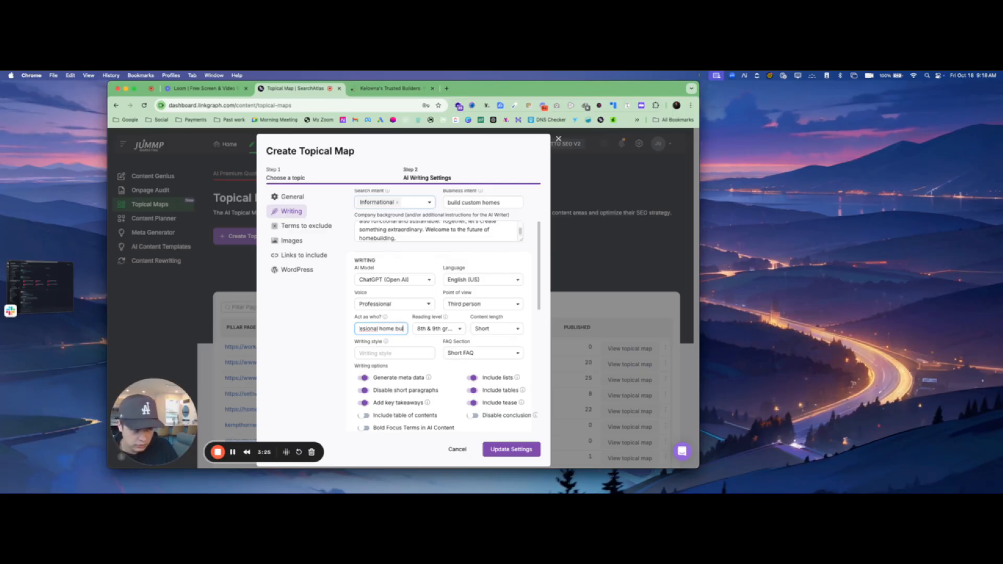
text(ilder)
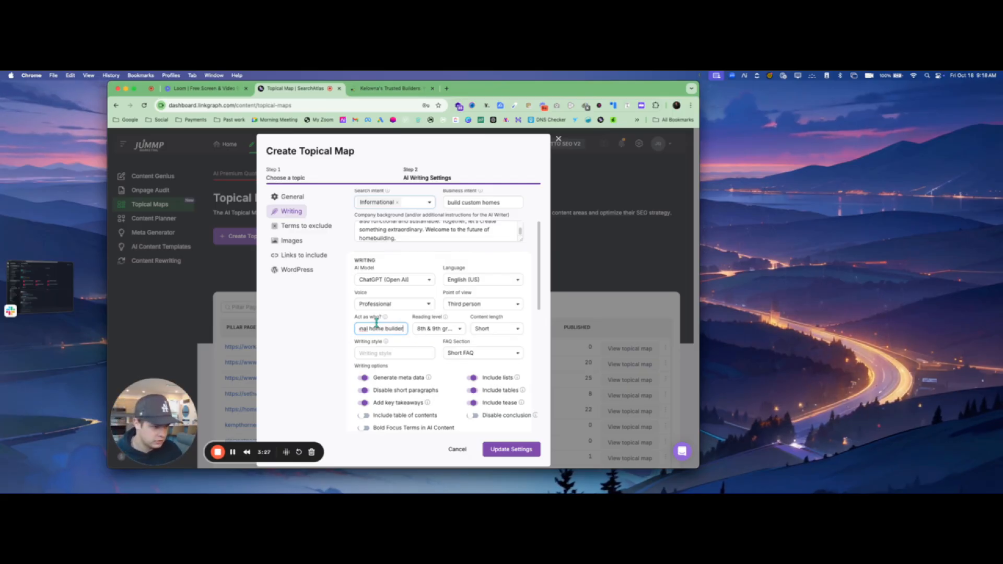
right_click(365, 329)
click(398, 258)
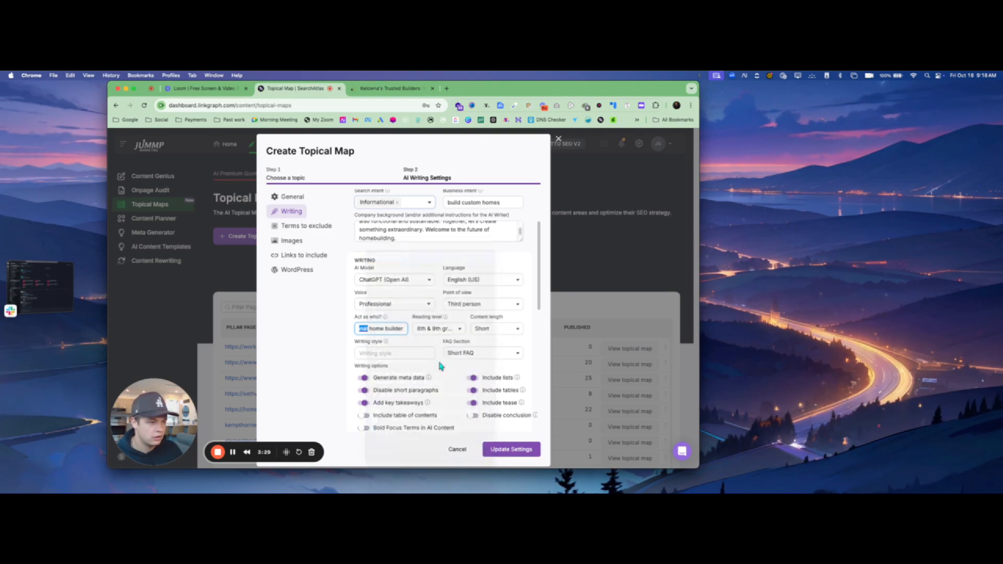
- Set content length to Medium, reading level to 10th to 12th grade, and keep the short FAQ section
click(504, 328)
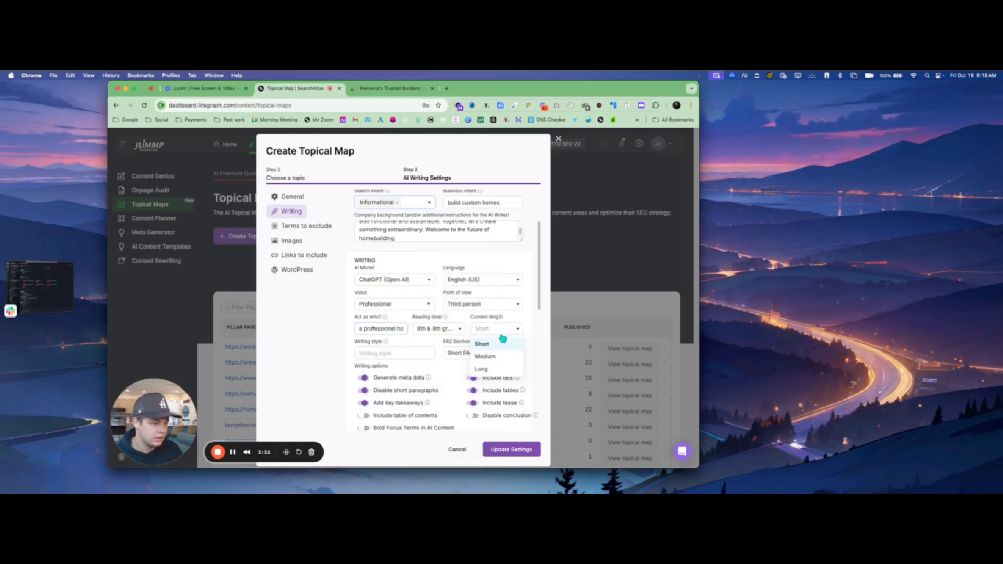
click(486, 357)
click(441, 329)
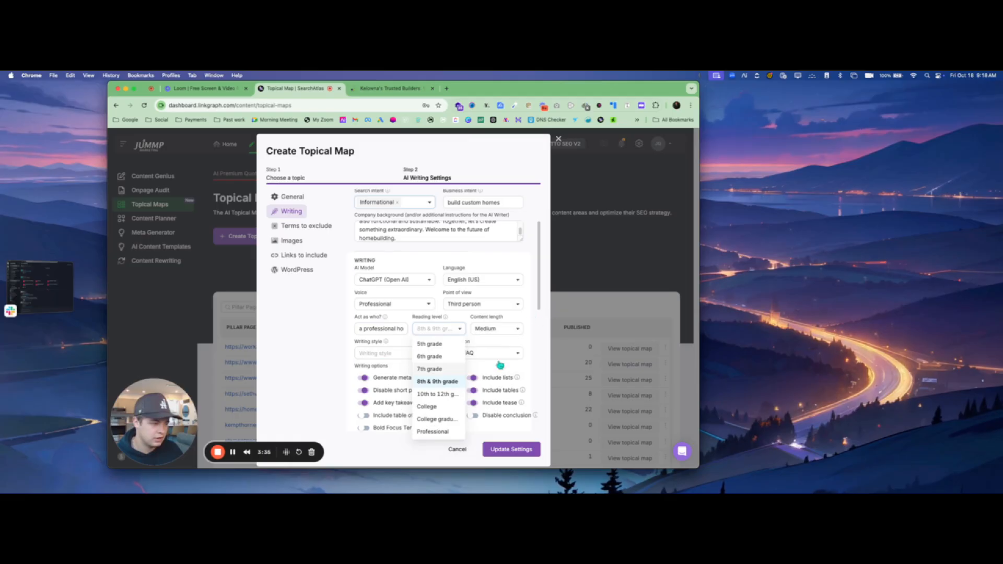
click(437, 394)
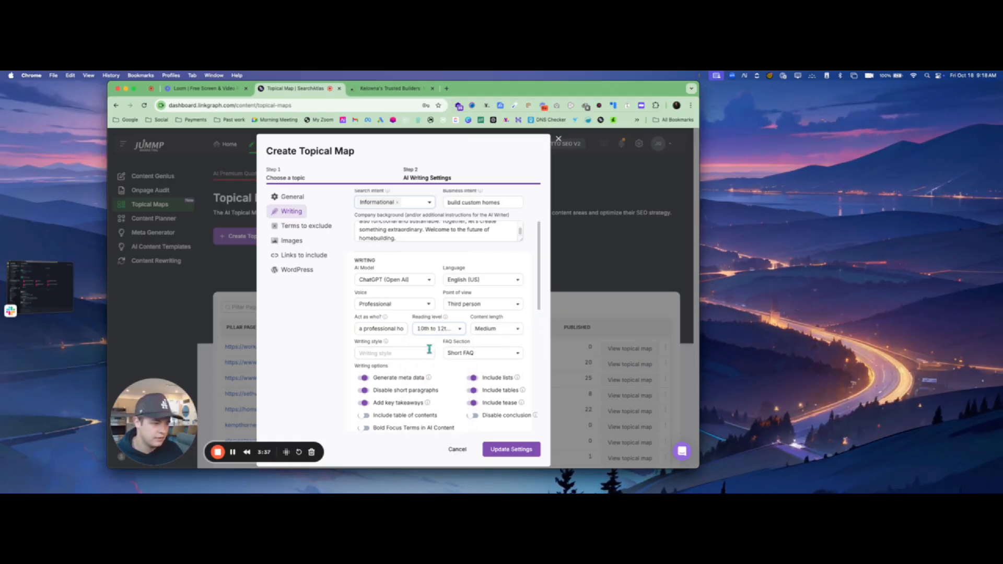
click(404, 353)
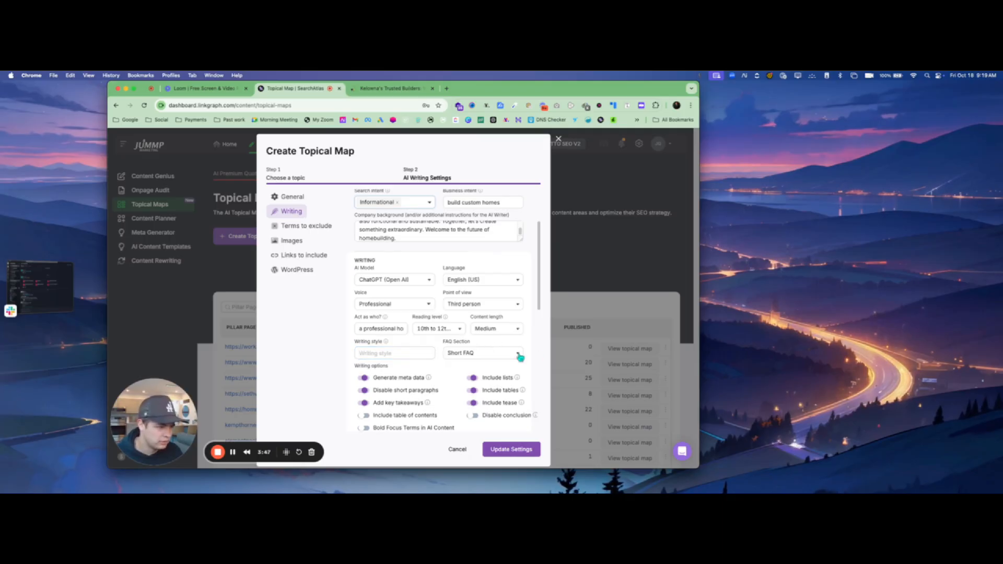
click(493, 355)
click(461, 381)
scroll(365, 373, down, 2)
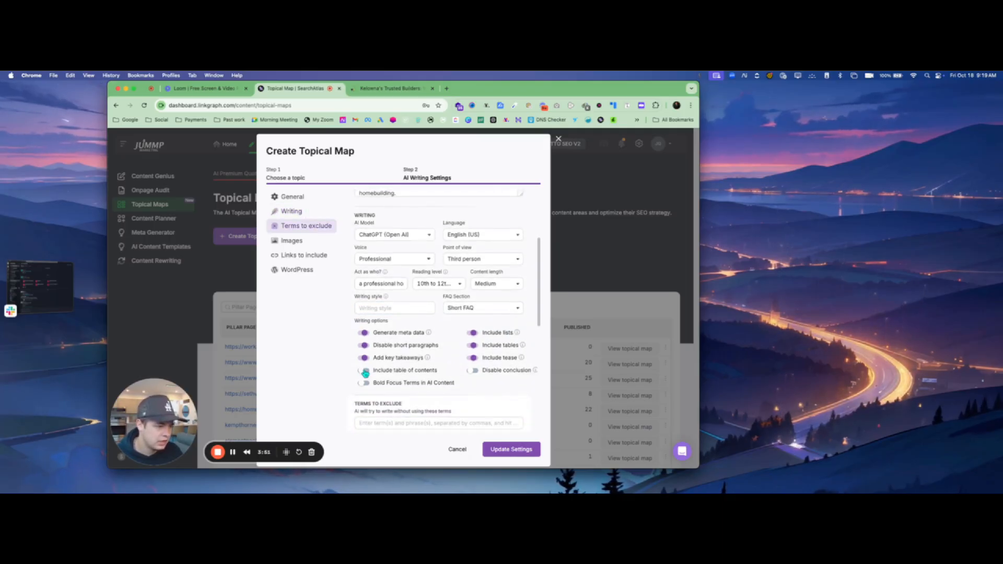
- Turn on Include table of contents and keep the Wide screen (16:9) image aspect ratio
click(365, 371)
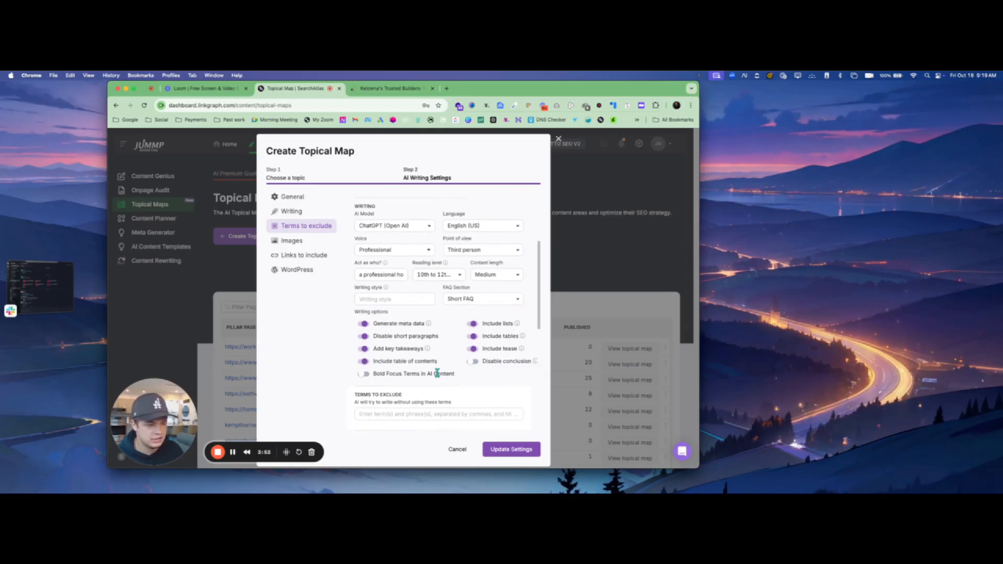
scroll(440, 365, down, 5)
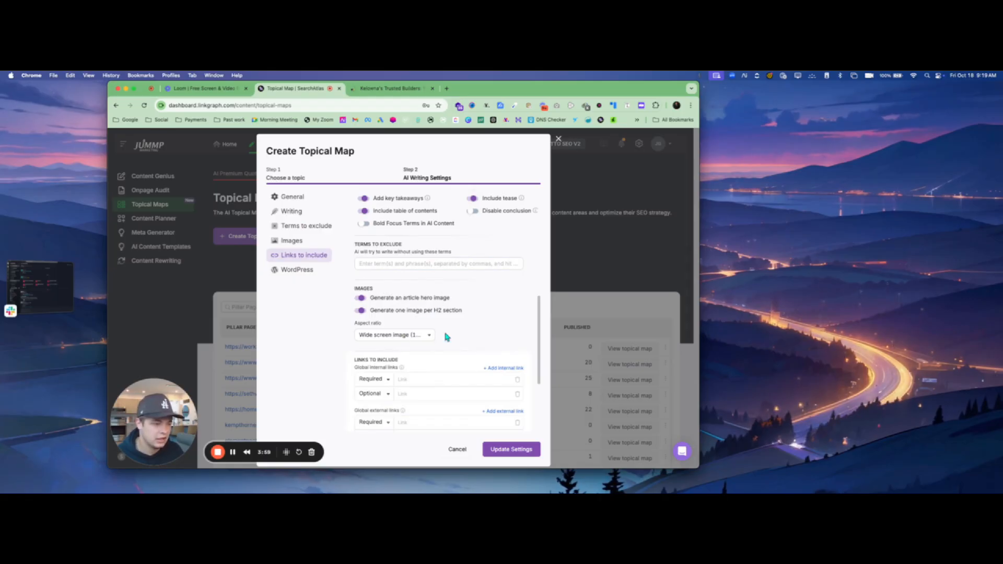
scroll(447, 336, down, 2)
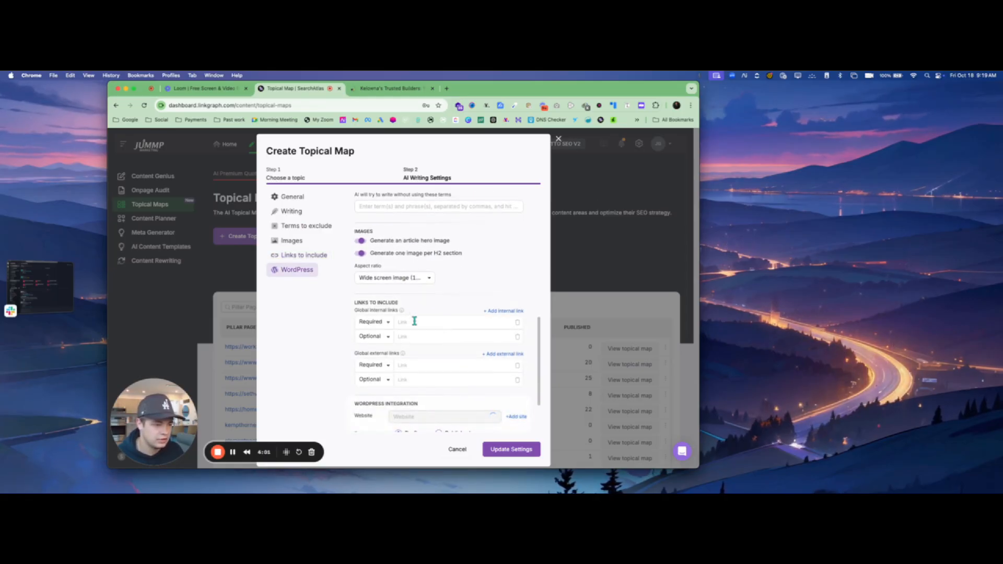
scroll(415, 321, down, 3)
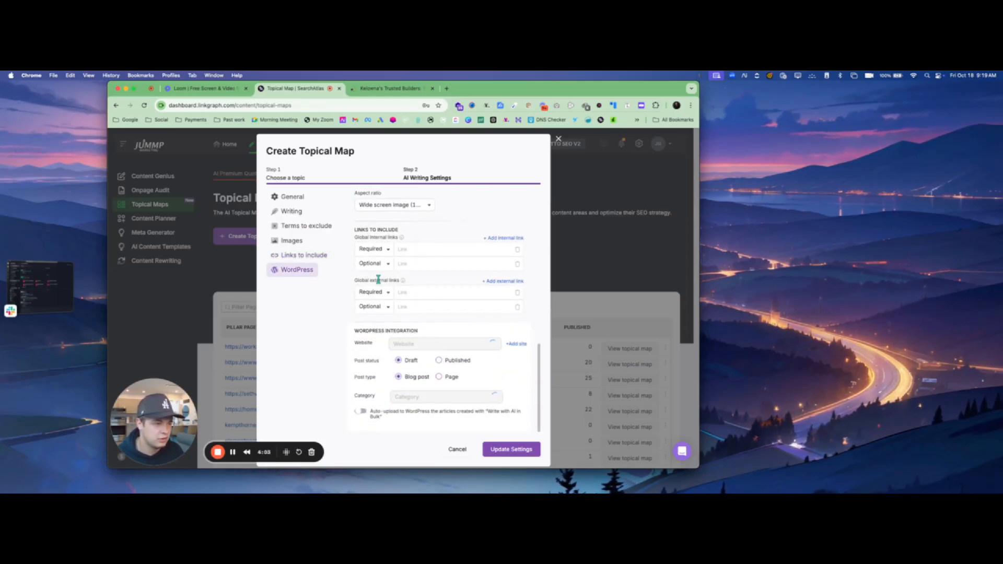
scroll(420, 285, up, 2)
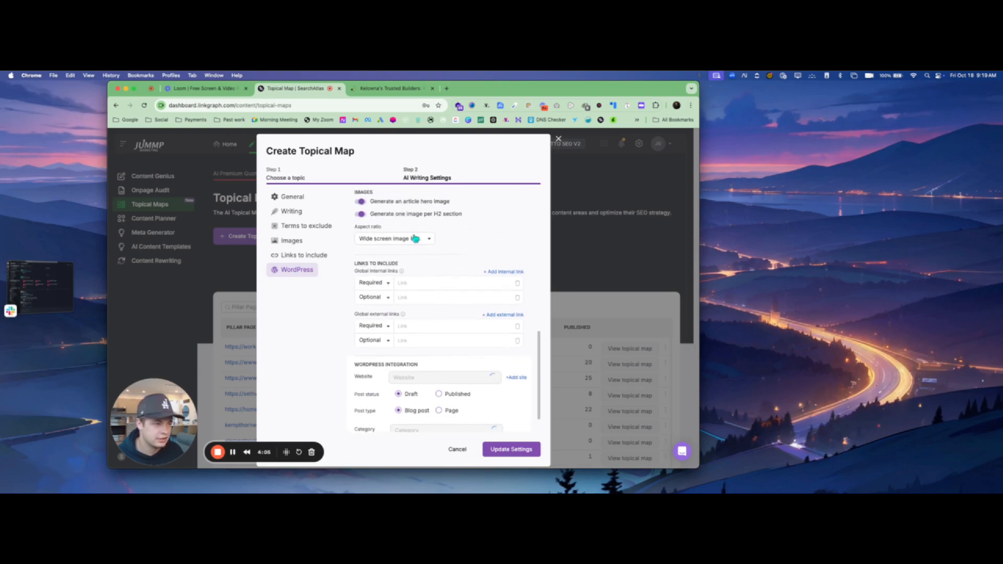
click(415, 238)
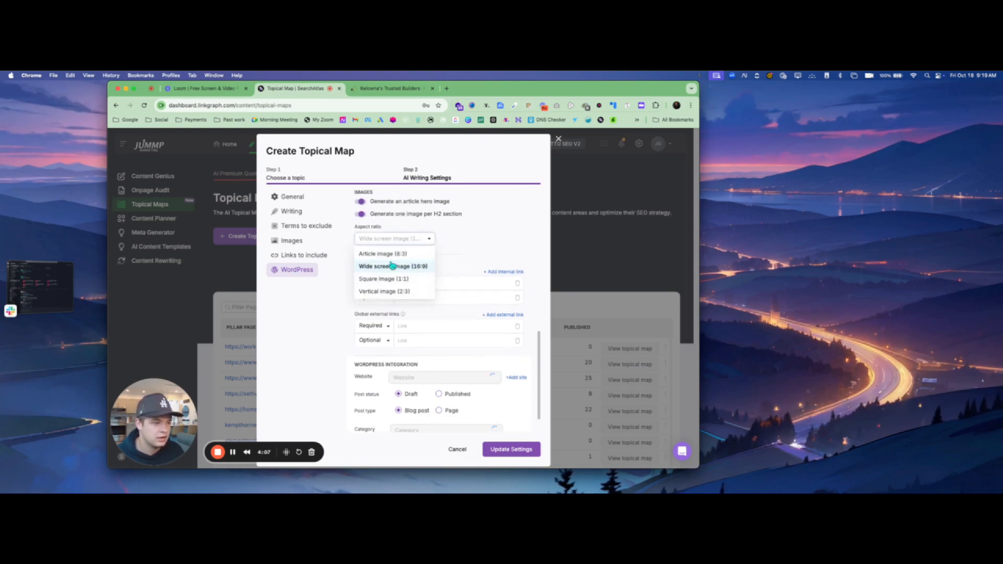
click(481, 236)
scroll(439, 323, down, 1)
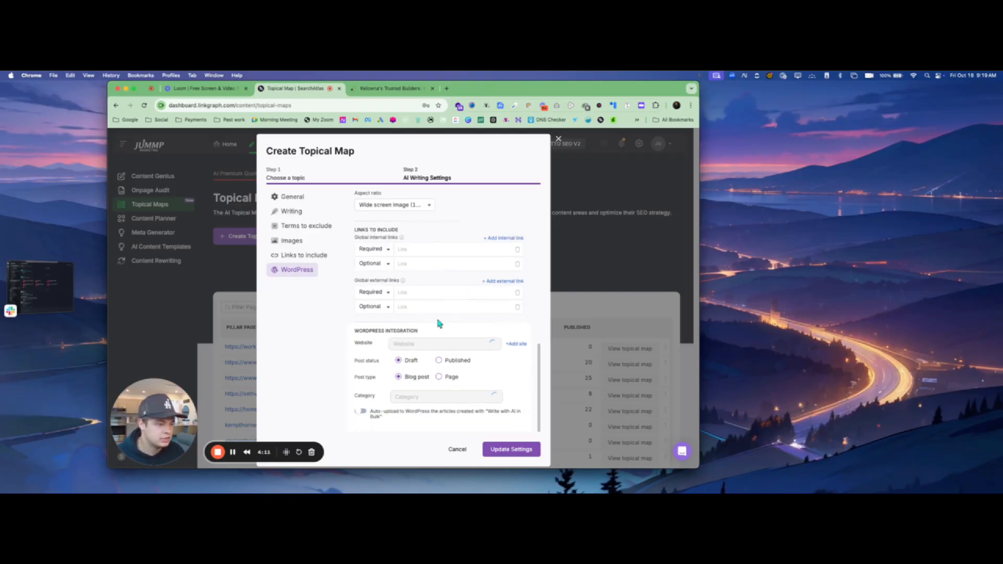
scroll(470, 334, up, 1)
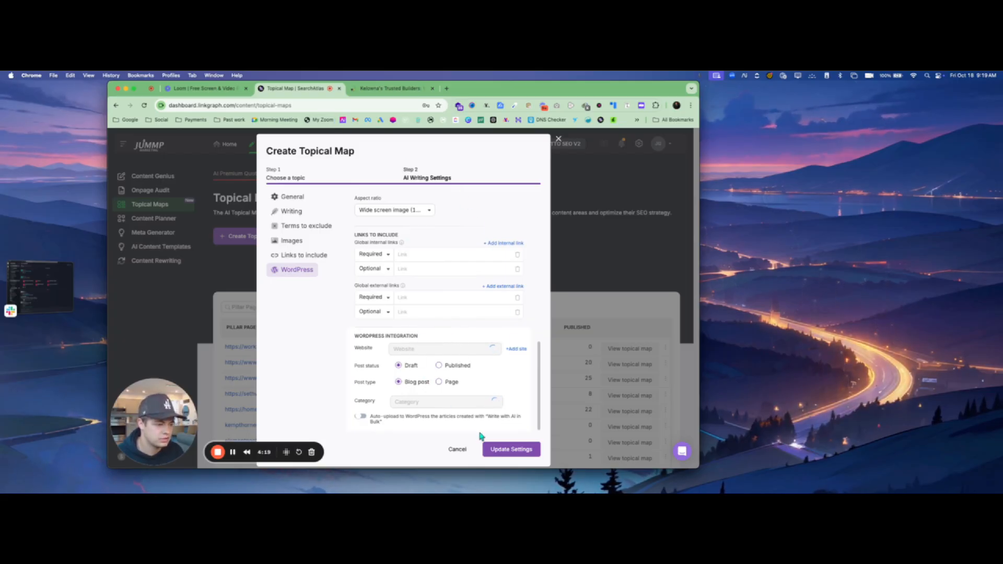
- Save the map settings, open the Custom Homes Kelowna topical map, and dismiss the WordPress plugin prompt
click(507, 451)
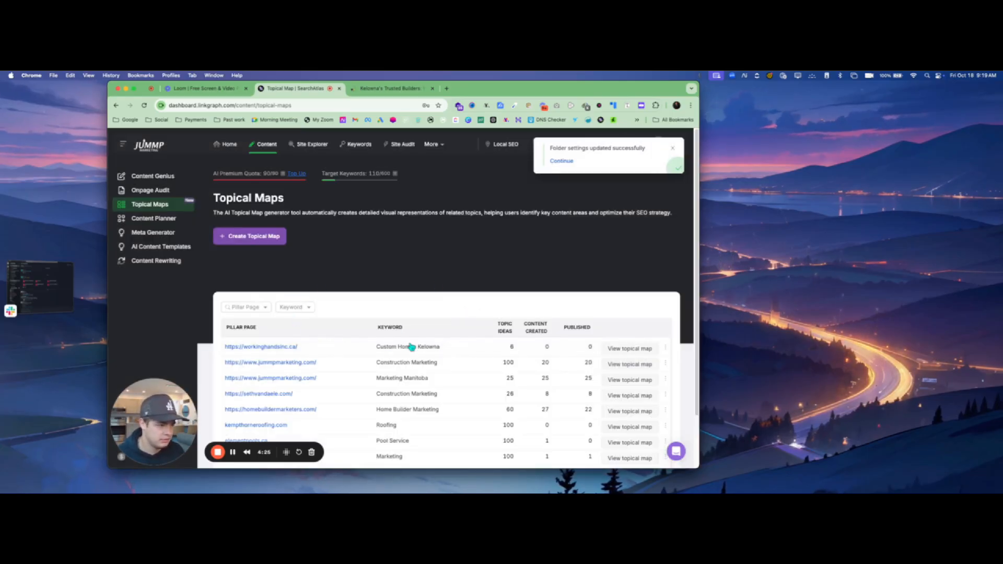
click(644, 351)
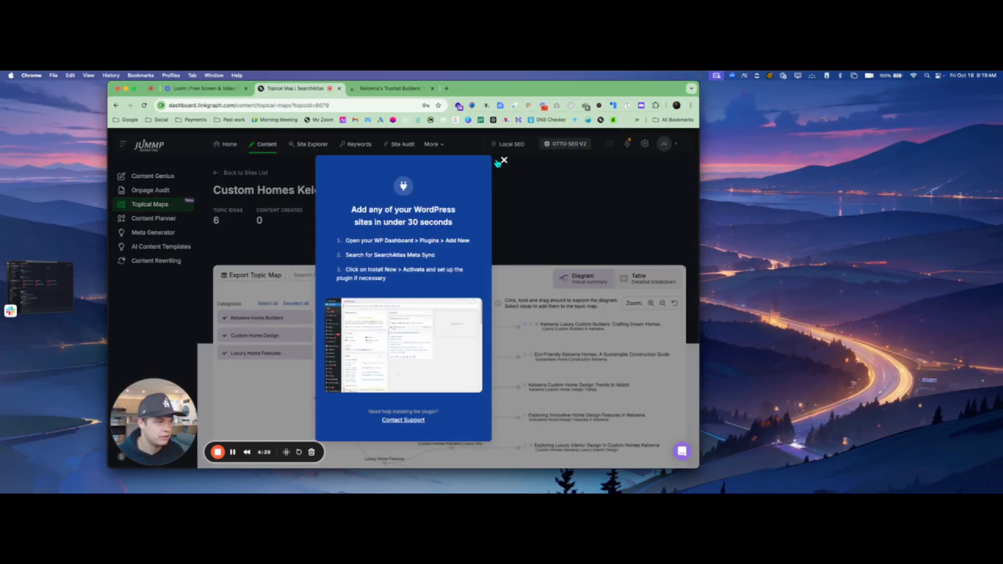
click(504, 160)
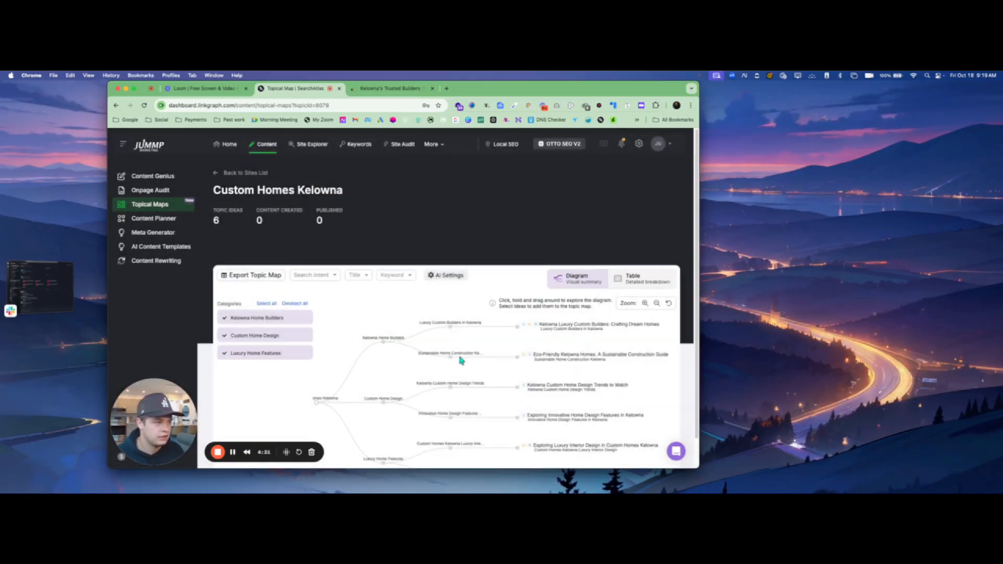
scroll(461, 361, down, 2)
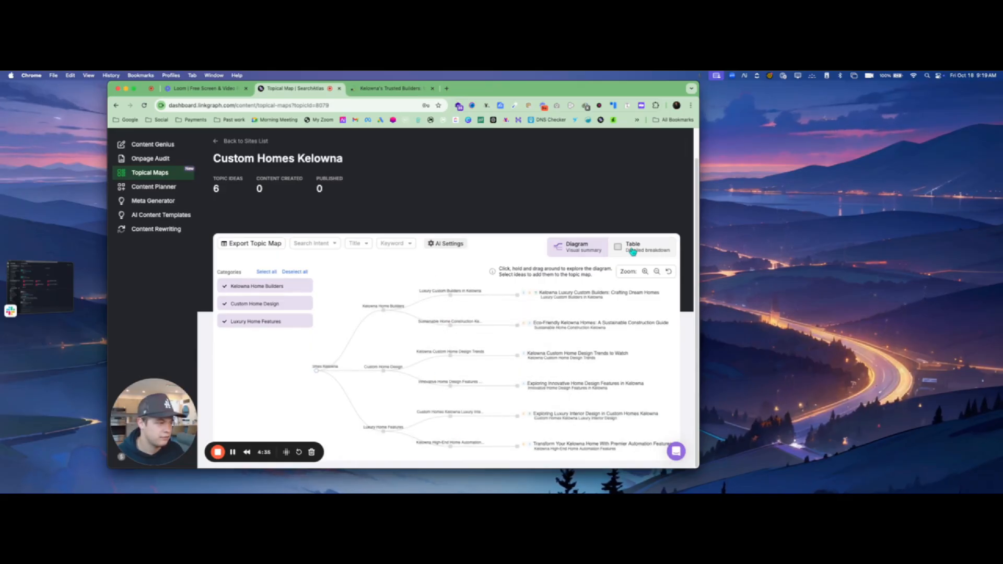
- Show the 6 article ideas as a table, collapsing and re-expanding the Kelowna Home Builders category
click(632, 251)
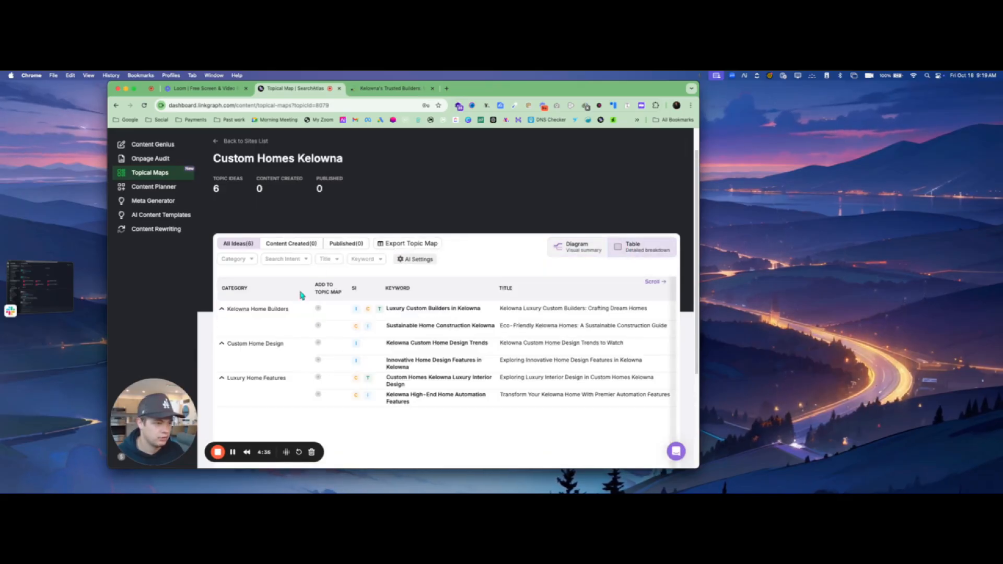
click(226, 310)
click(226, 310)
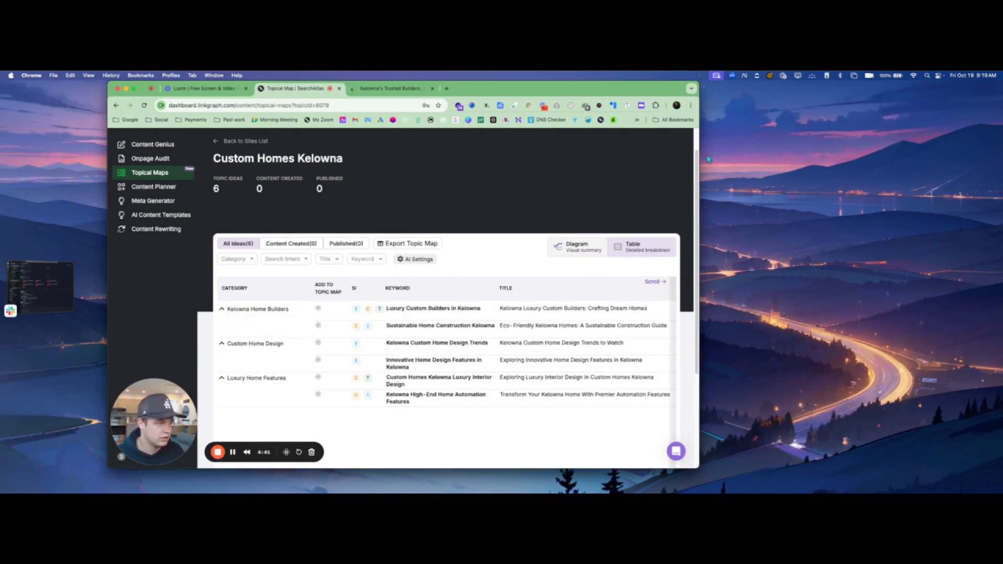
drag(699, 90, 960, 91)
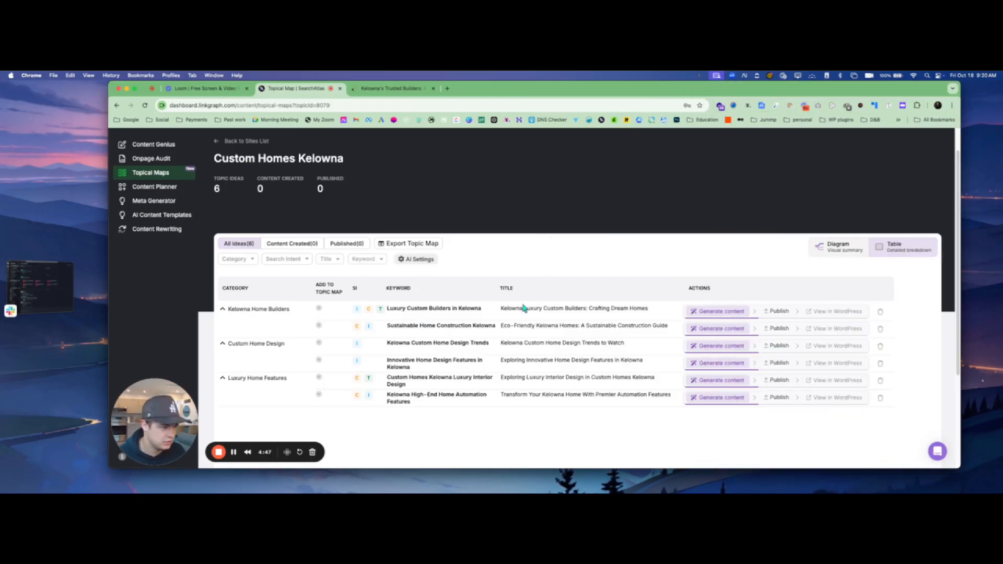
- Generate 'Kelowna Luxury Custom Builders: Crafting Dream Homes' from the first row and open it in the editor
click(709, 313)
click(716, 326)
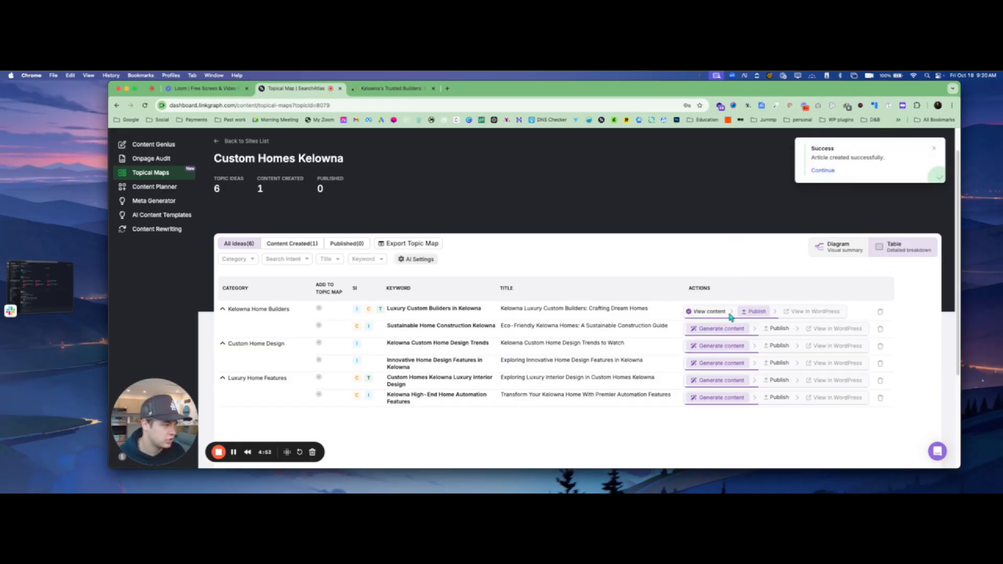
click(706, 311)
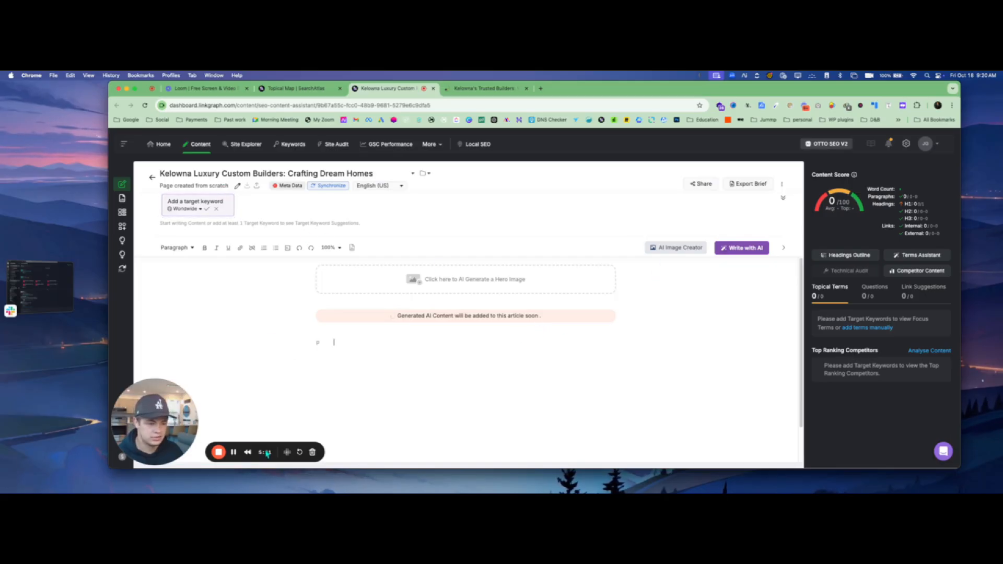
- Let the Kelowna luxury custom builders article finish generating and review it from contents to Conclusion
click(235, 451)
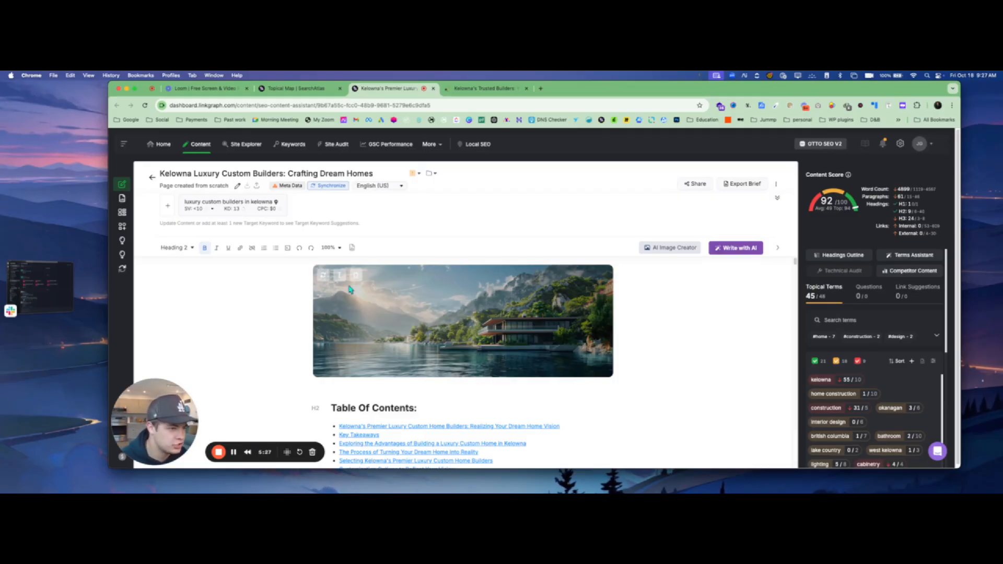
scroll(485, 327, down, 10)
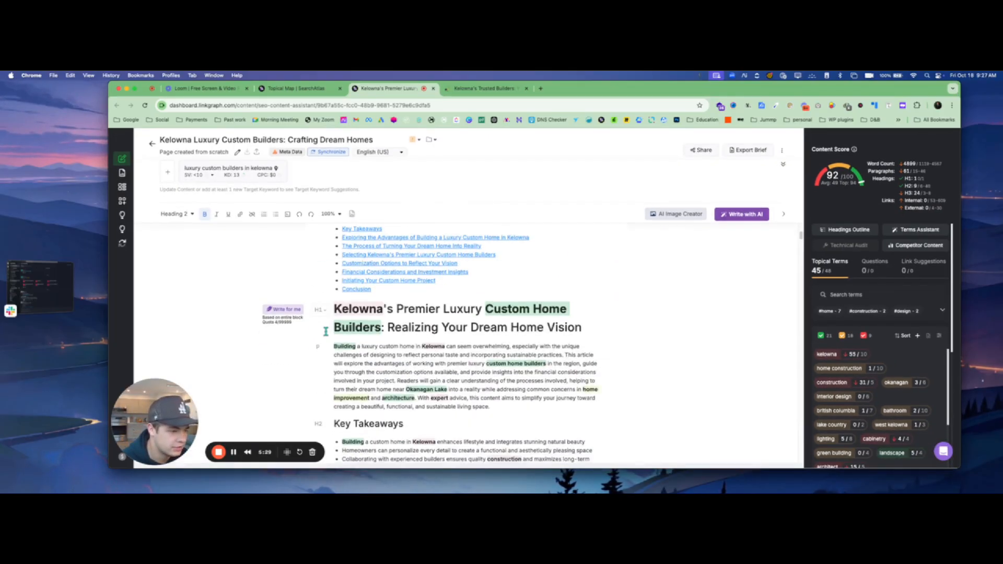
scroll(355, 303, down, 4)
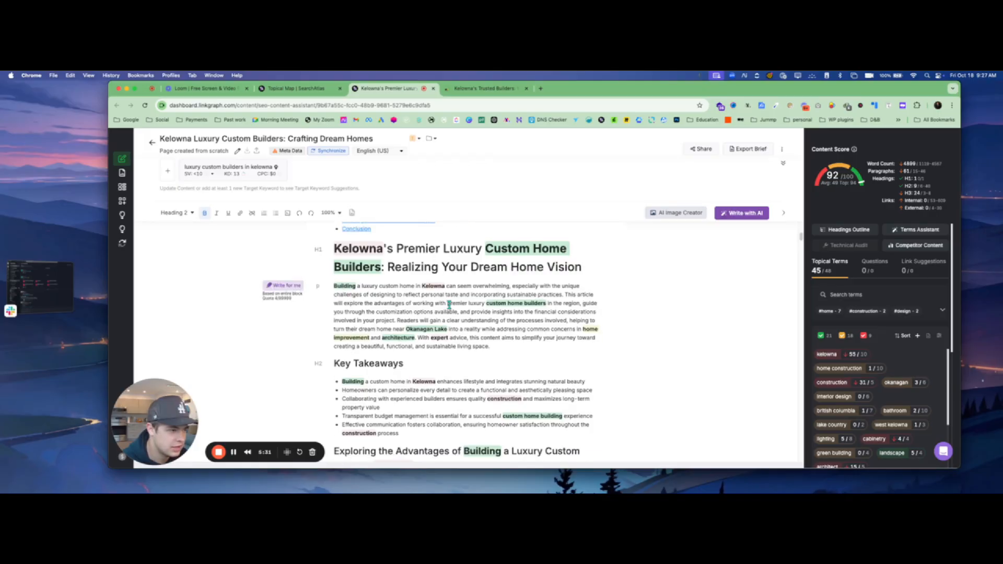
scroll(370, 302, down, 5)
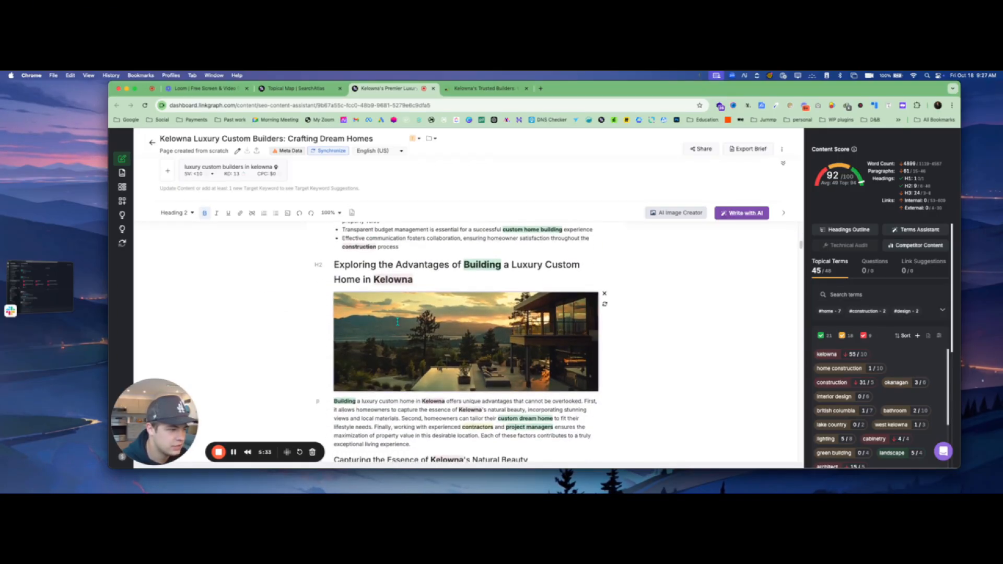
scroll(548, 327, down, 10)
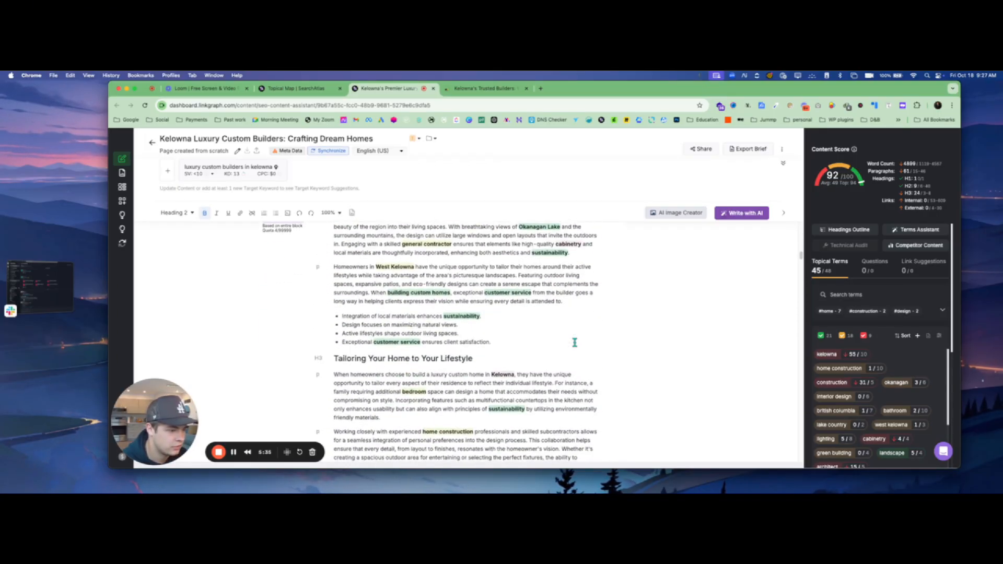
scroll(575, 342, down, 10)
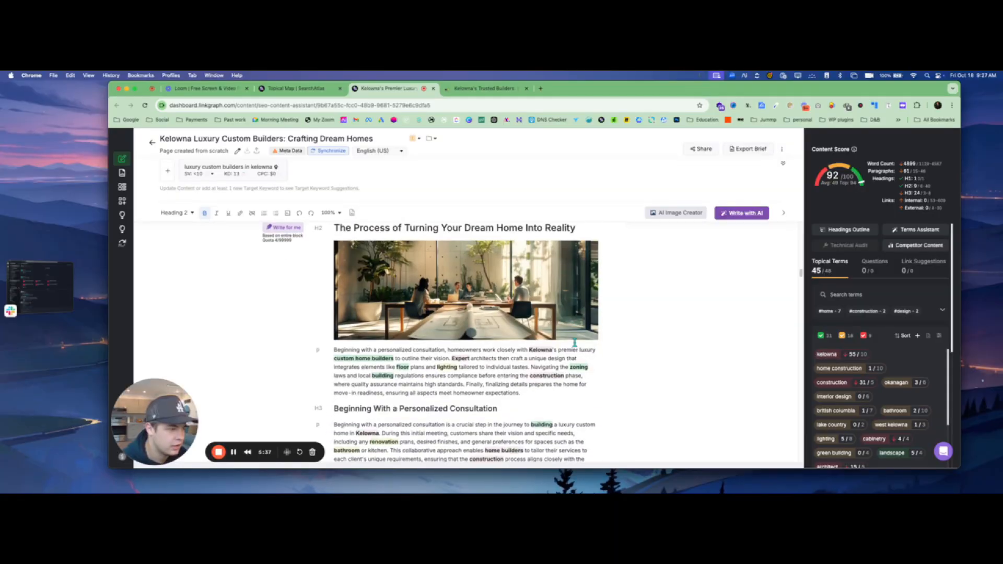
scroll(574, 342, down, 10)
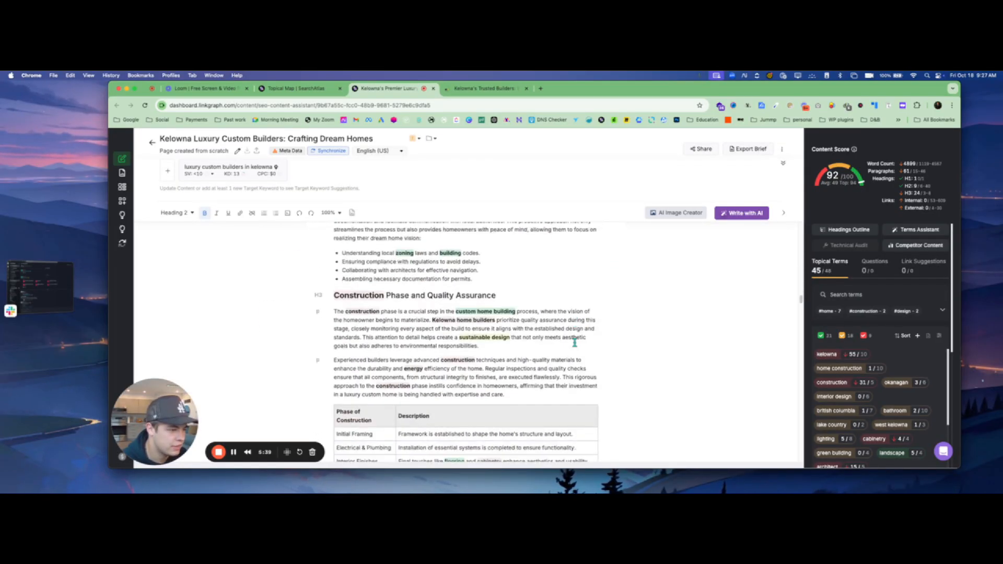
scroll(574, 342, down, 5)
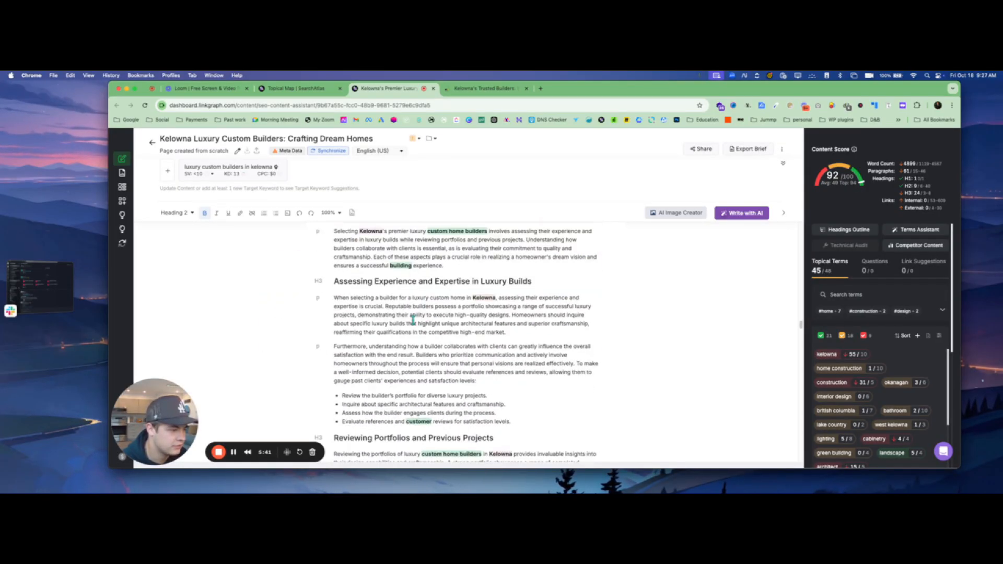
scroll(412, 320, down, 3)
scroll(412, 320, down, 5)
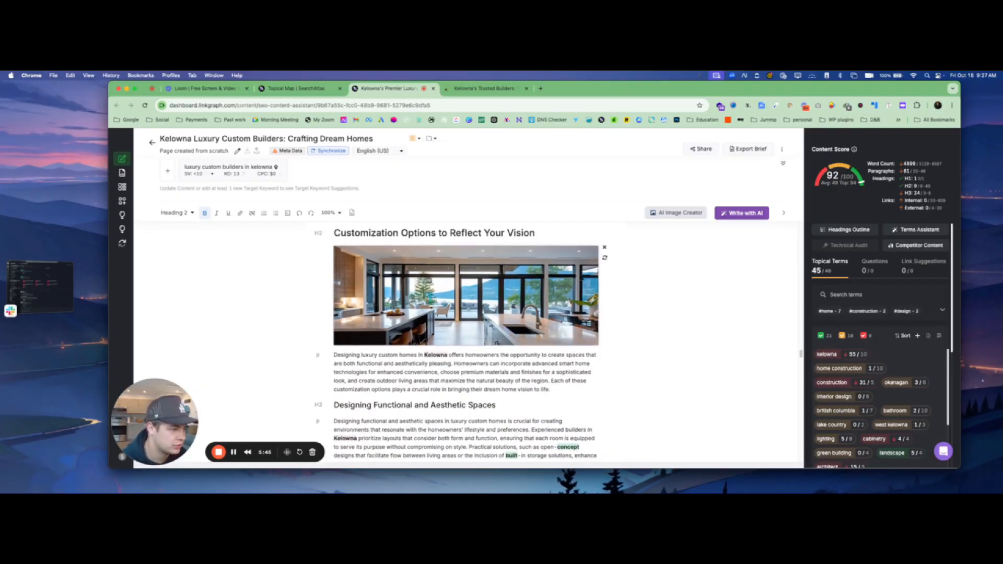
scroll(426, 300, down, 3)
scroll(426, 299, up, 8)
scroll(425, 299, down, 9)
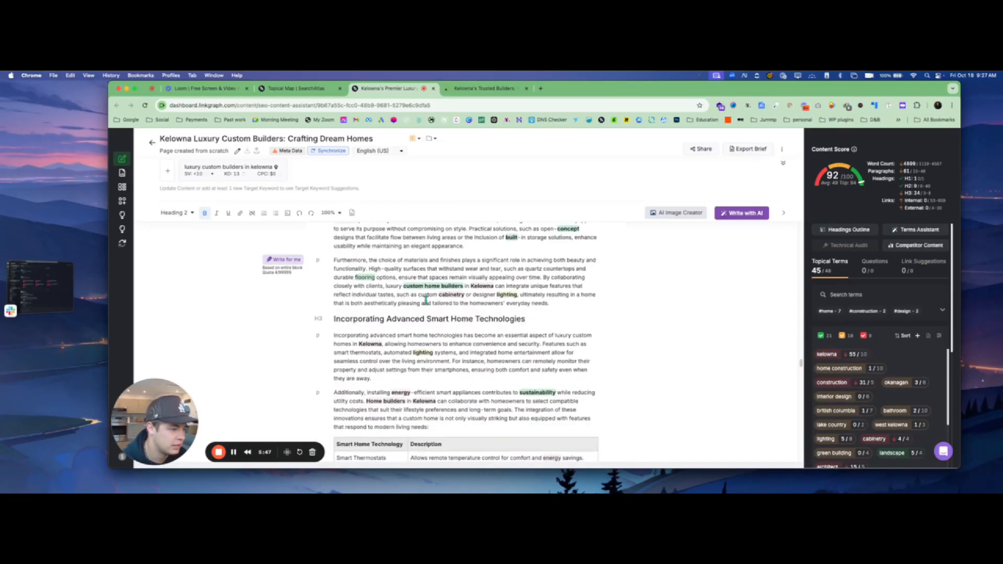
scroll(426, 299, down, 15)
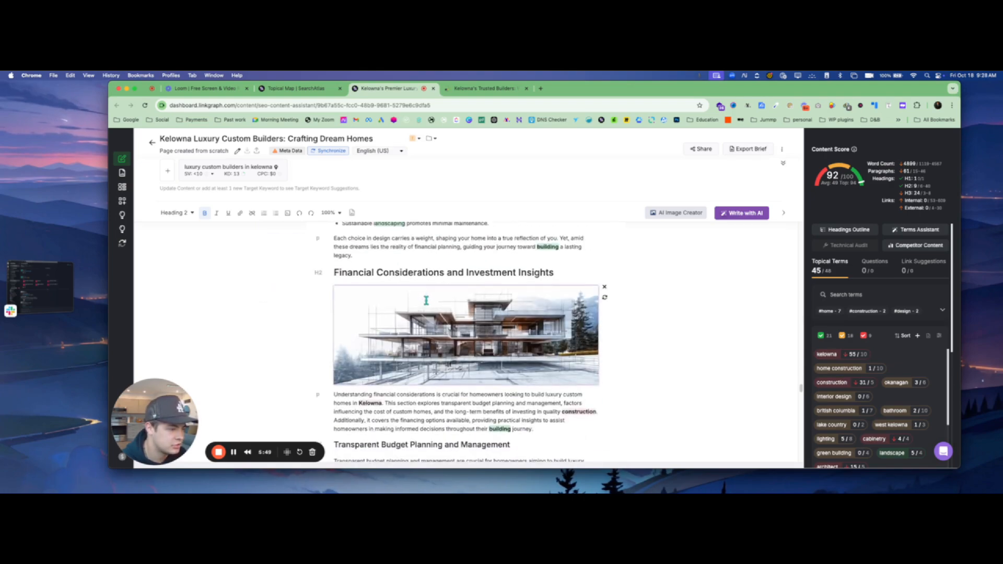
scroll(451, 388, down, 15)
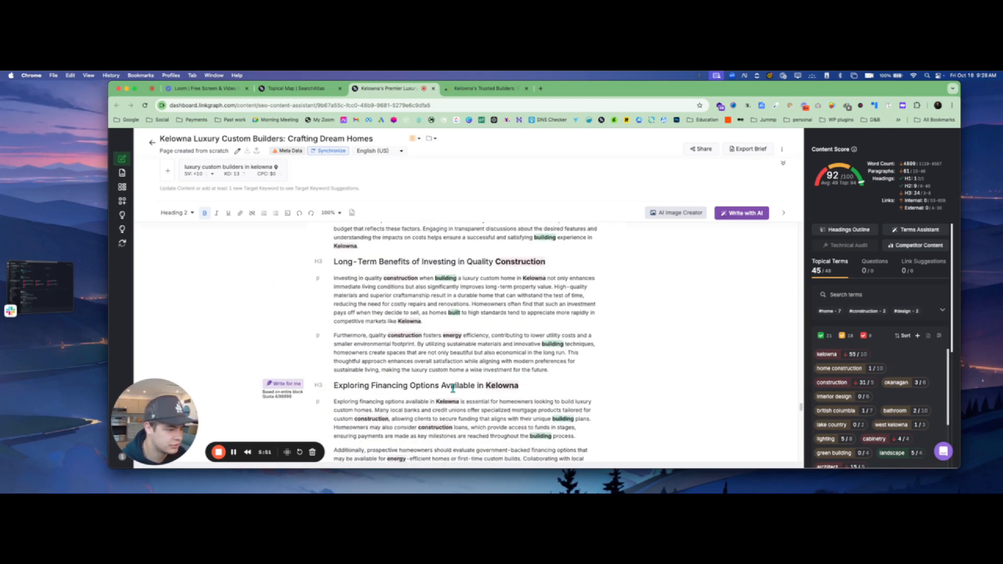
scroll(562, 385, down, 10)
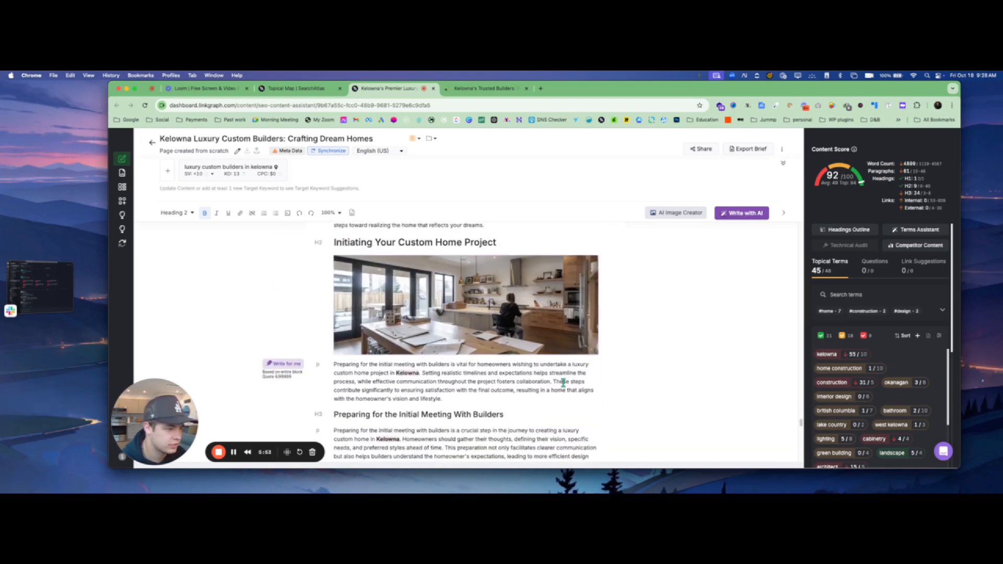
scroll(562, 383, down, 10)
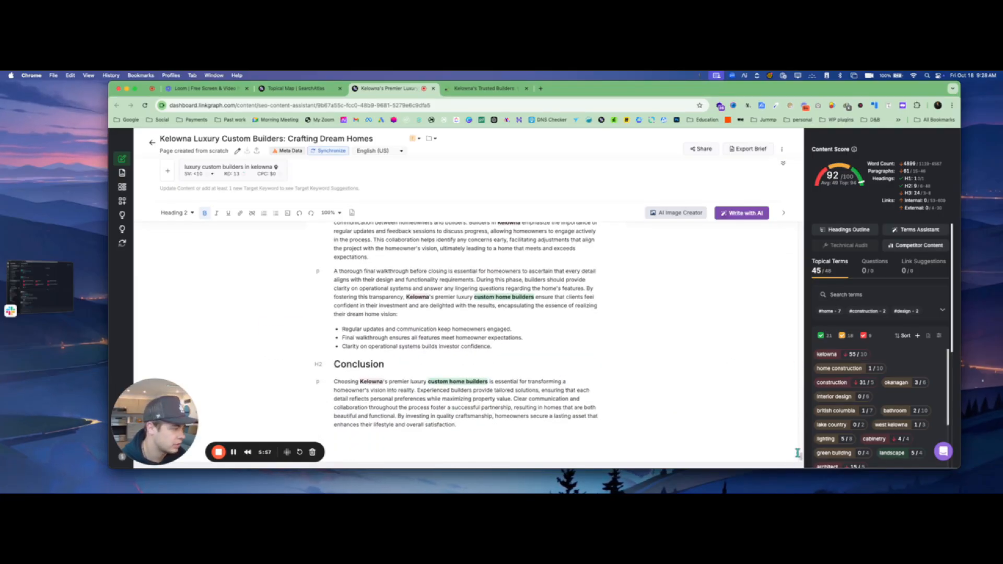
scroll(497, 313, up, 20)
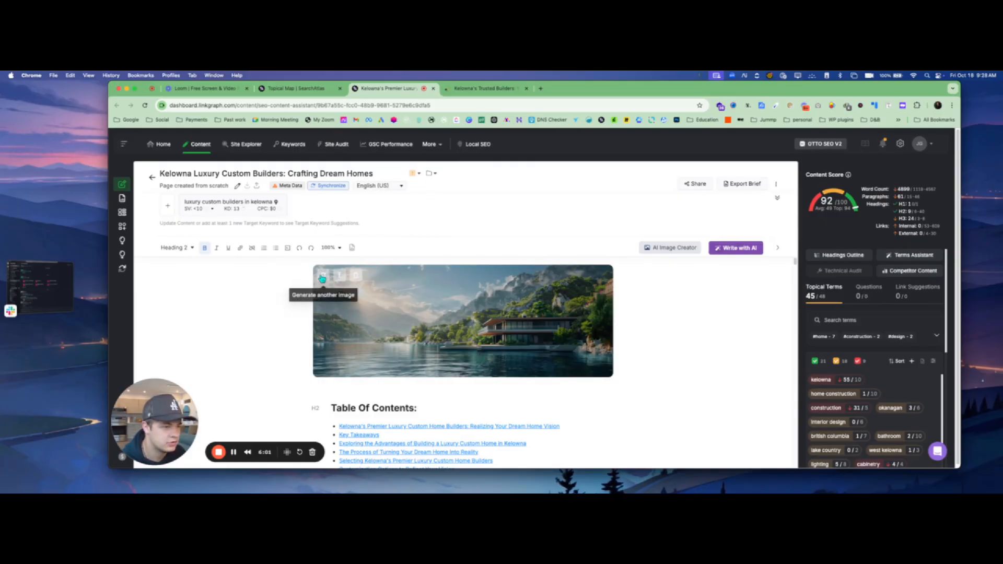
- Generate a new hero image and check the 92/100 score and 45 of 48 topical terms
click(327, 278)
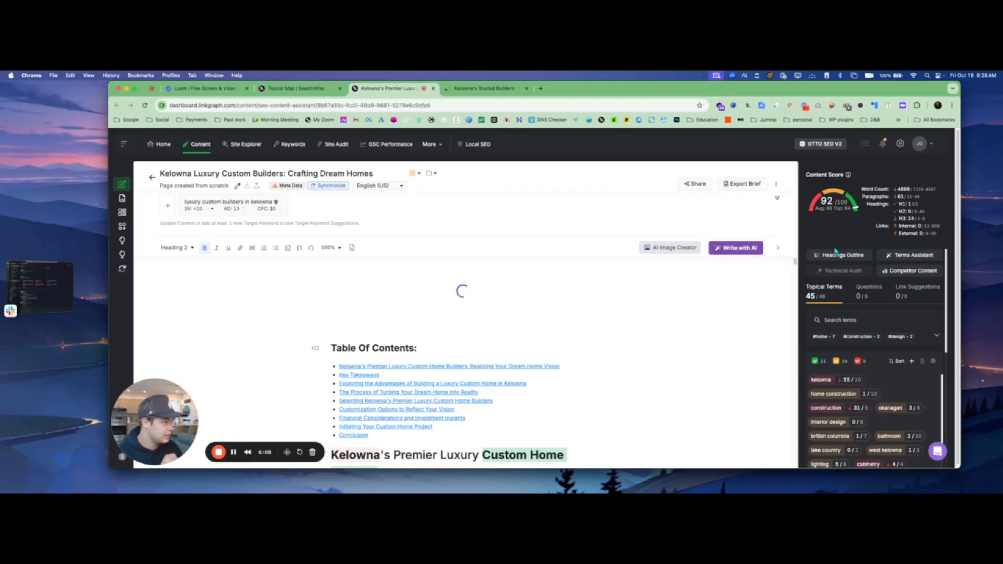
mouse_move(848, 177)
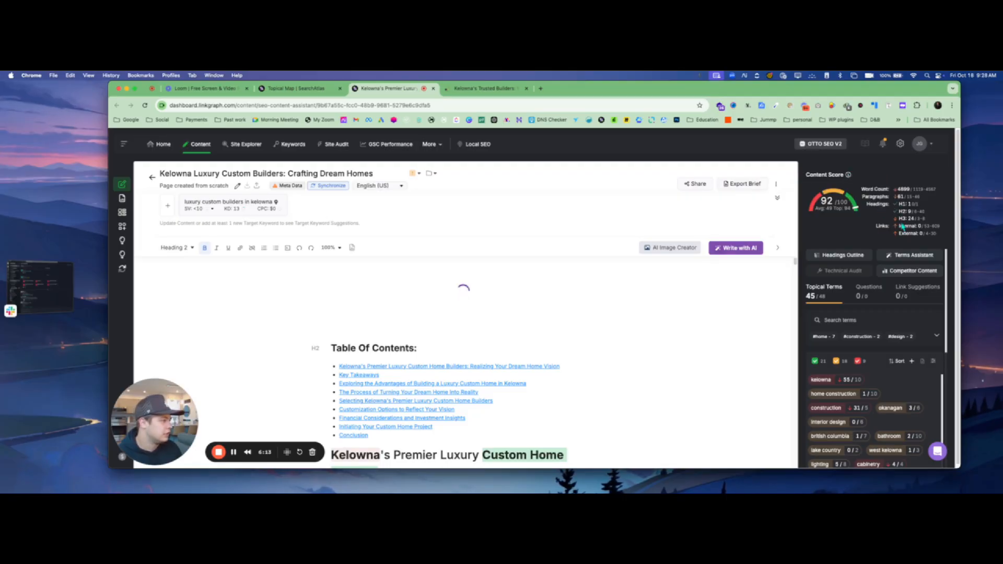
mouse_move(902, 233)
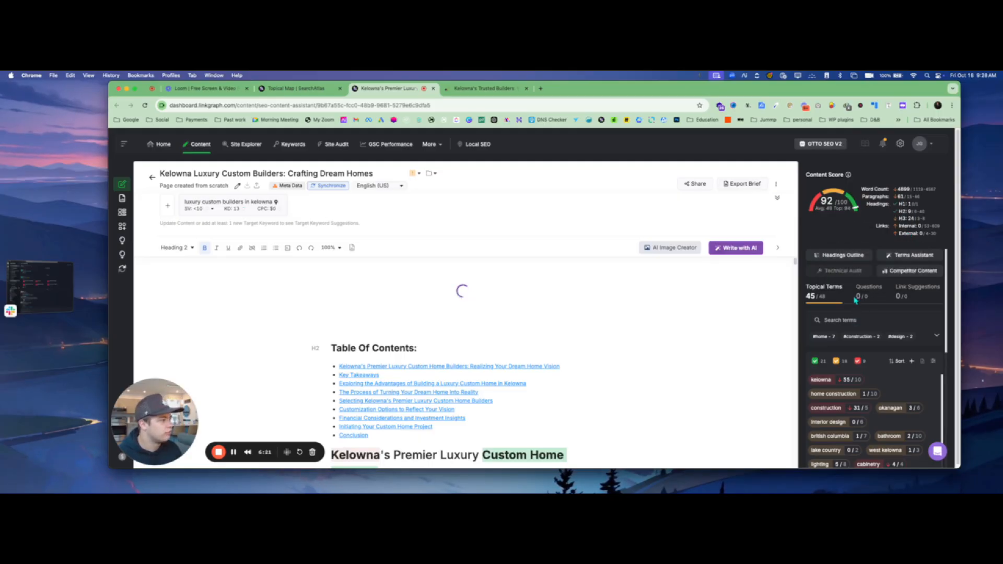
scroll(841, 316, down, 3)
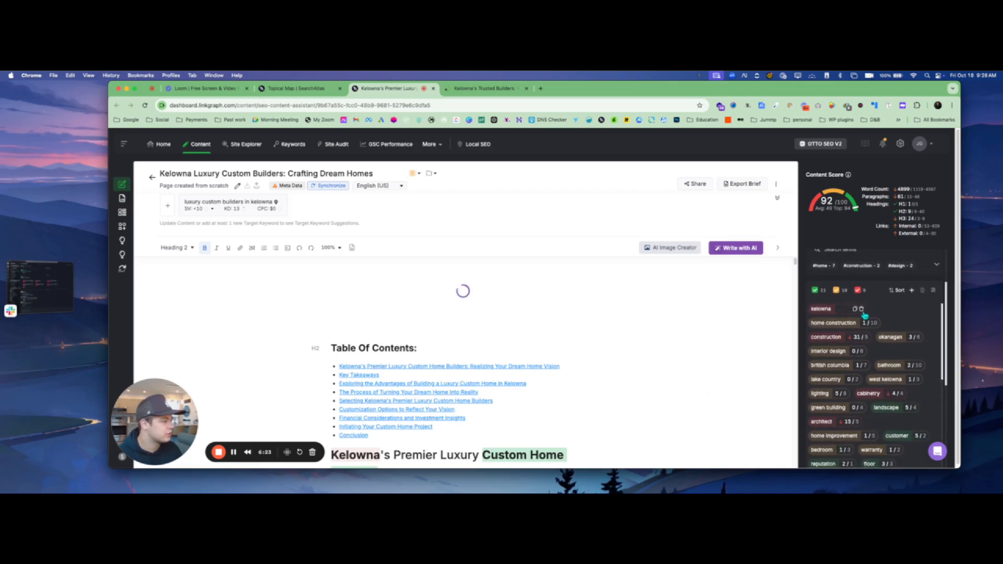
mouse_move(843, 316)
scroll(934, 313, down, 1)
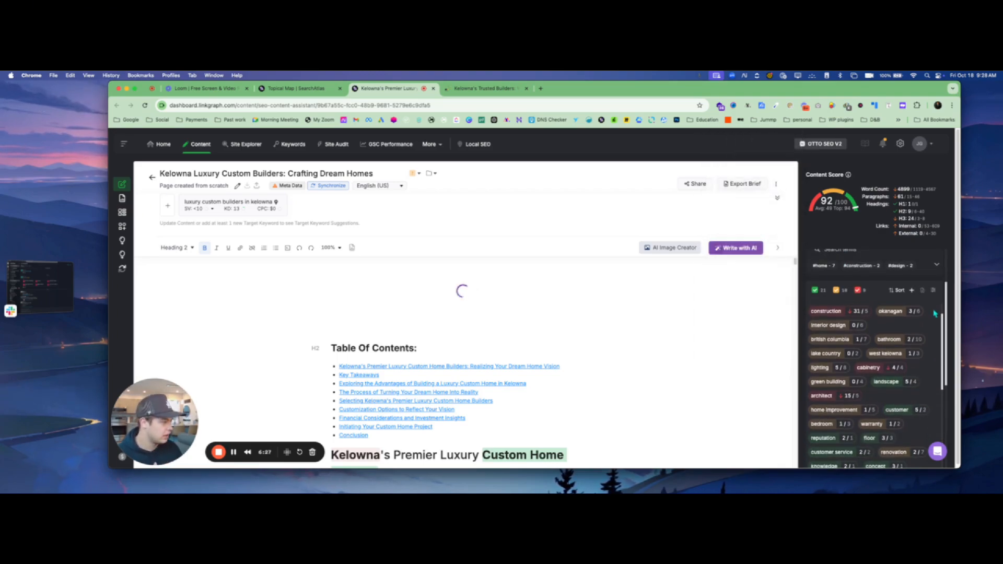
scroll(935, 314, down, 10)
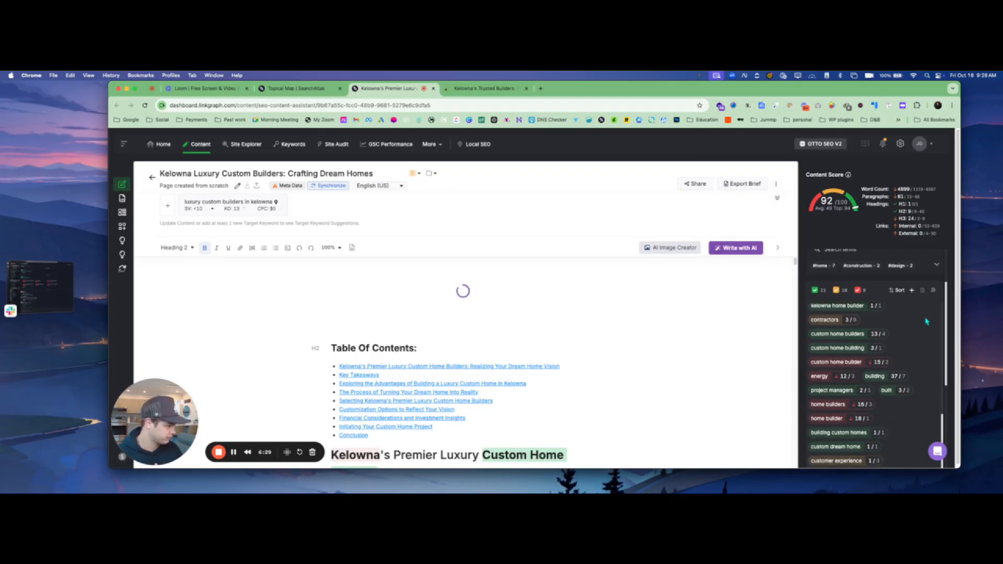
scroll(926, 321, up, 8)
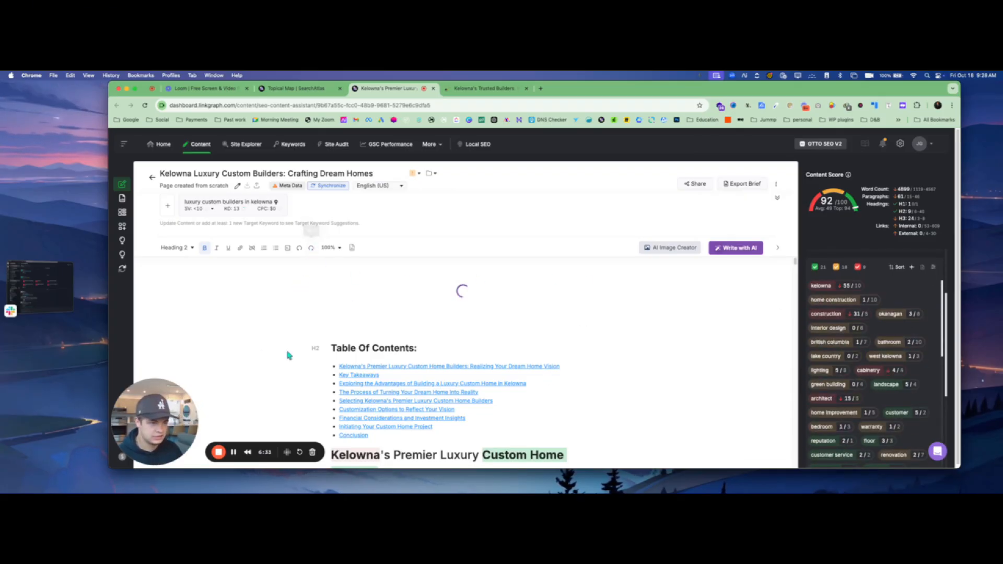
- Make the sunset custom home Kelowna image the article's hero image
click(234, 452)
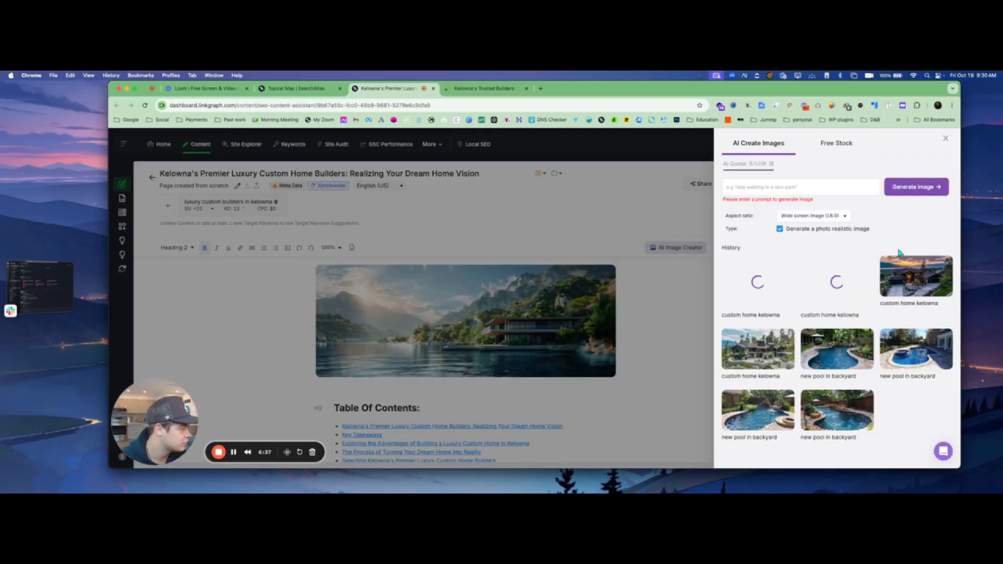
mouse_move(899, 268)
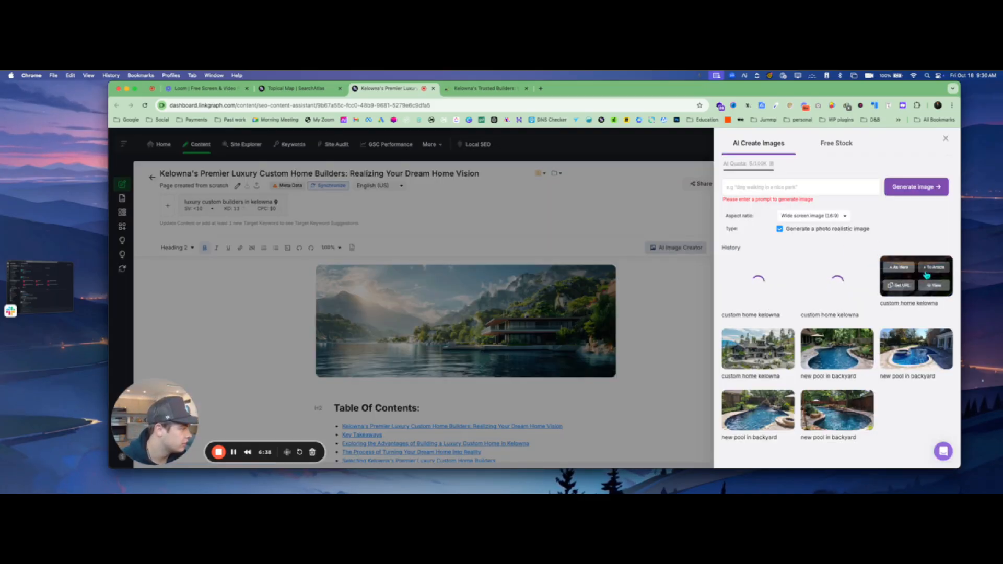
click(900, 267)
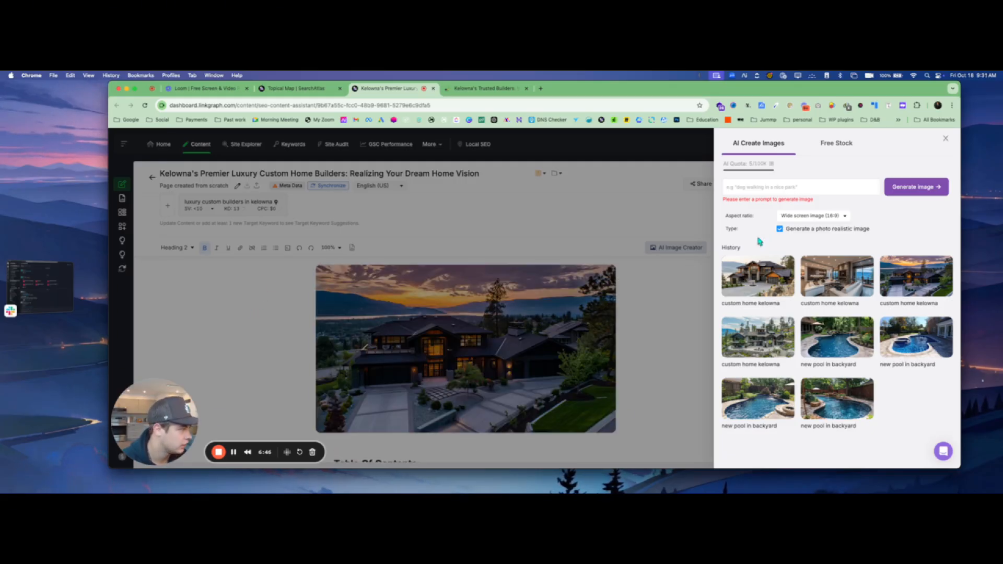
- Close the AI Create Images panel and review the article body back to the top
click(946, 140)
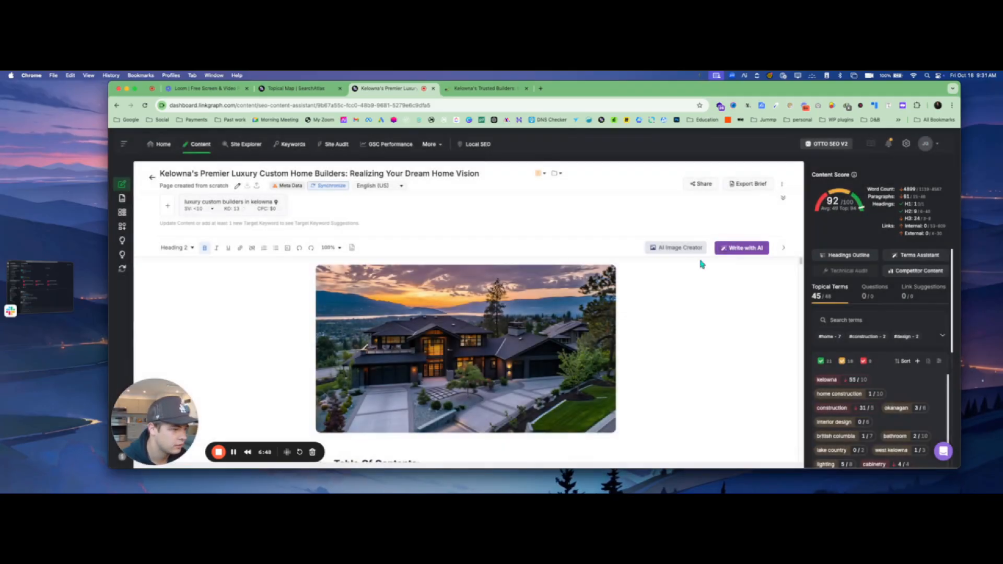
scroll(671, 333, down, 4)
scroll(671, 332, down, 10)
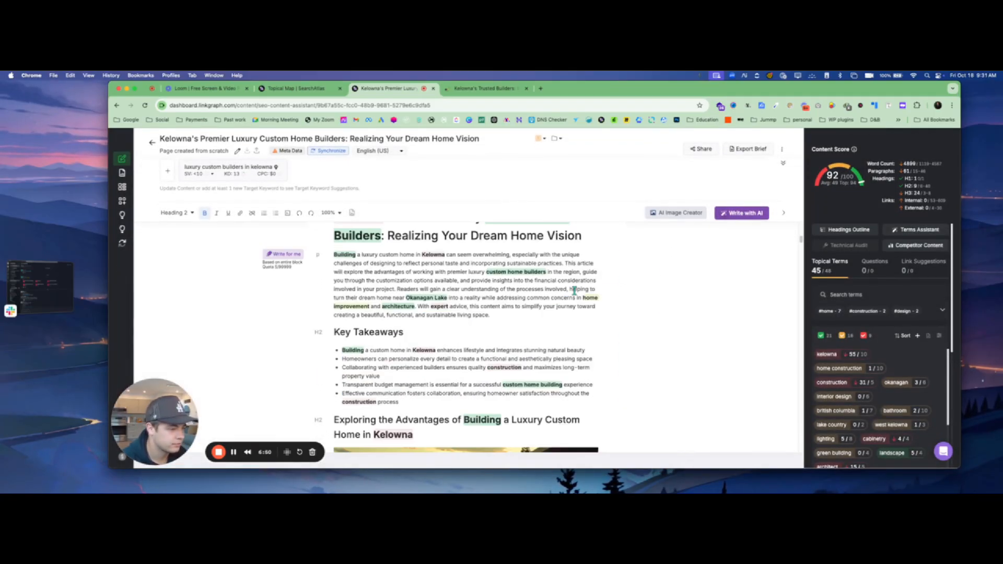
scroll(572, 315, up, 5)
scroll(572, 316, up, 10)
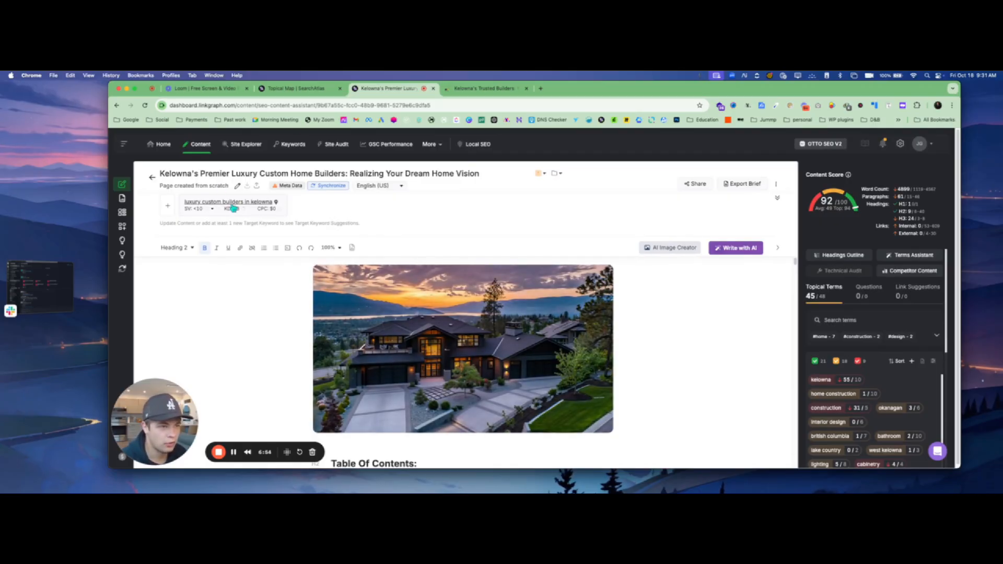
click(324, 188)
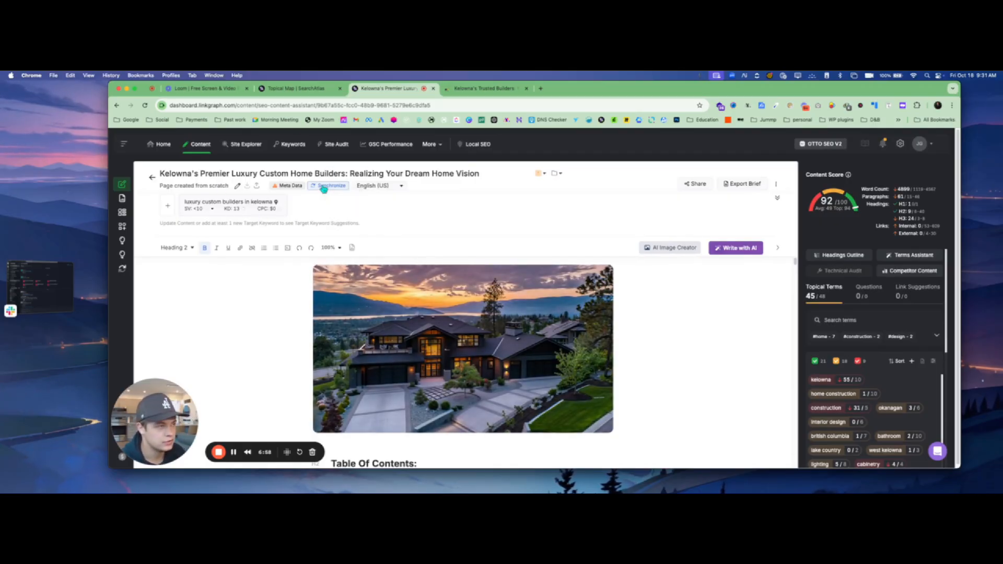
click(324, 187)
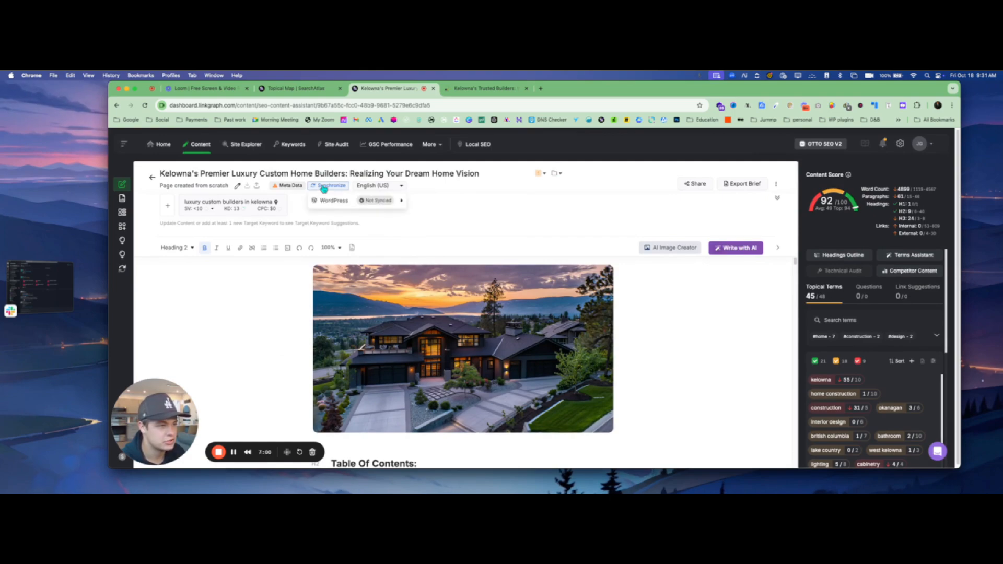
click(367, 202)
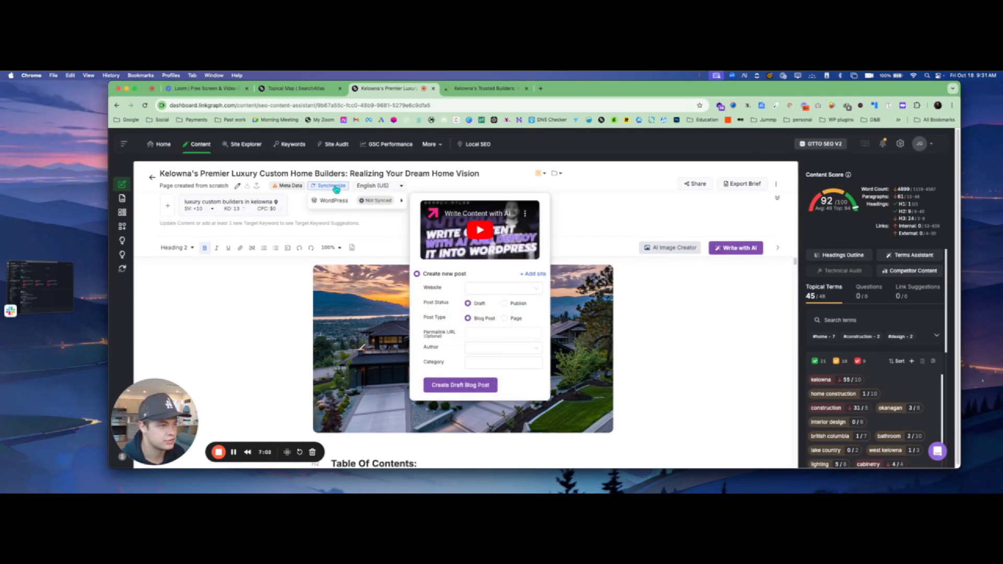
click(485, 290)
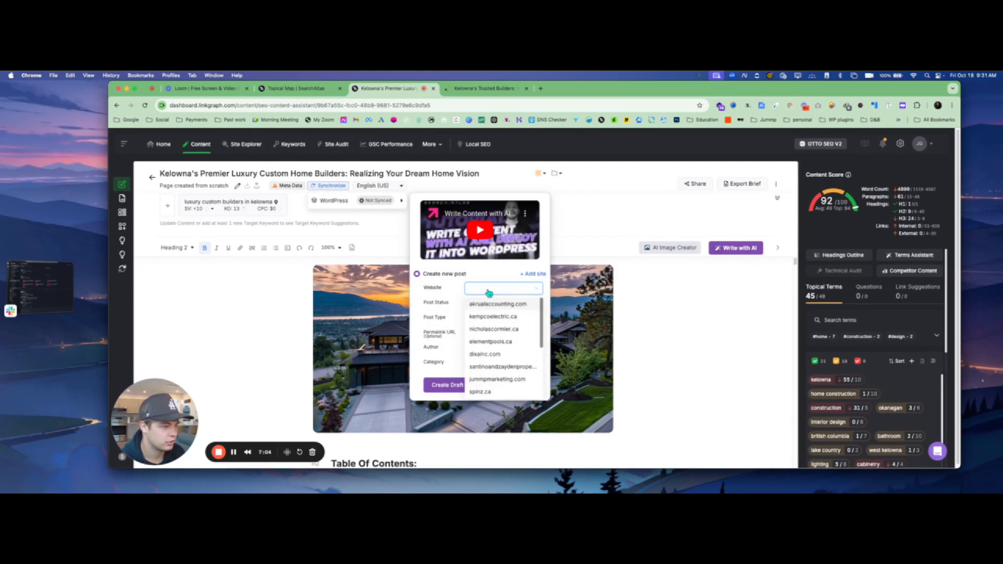
scroll(504, 372, down, 1)
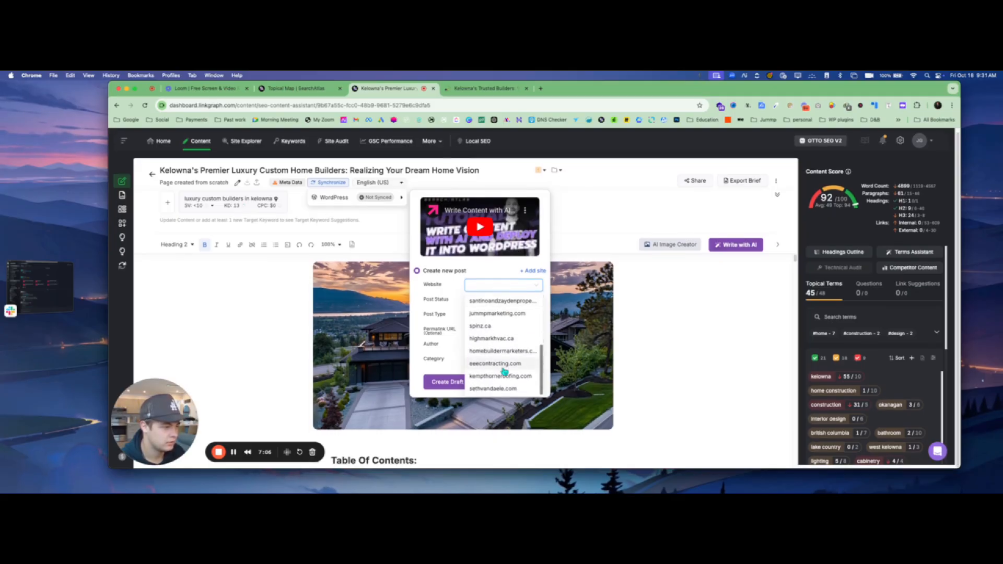
scroll(504, 371, up, 3)
scroll(504, 370, down, 2)
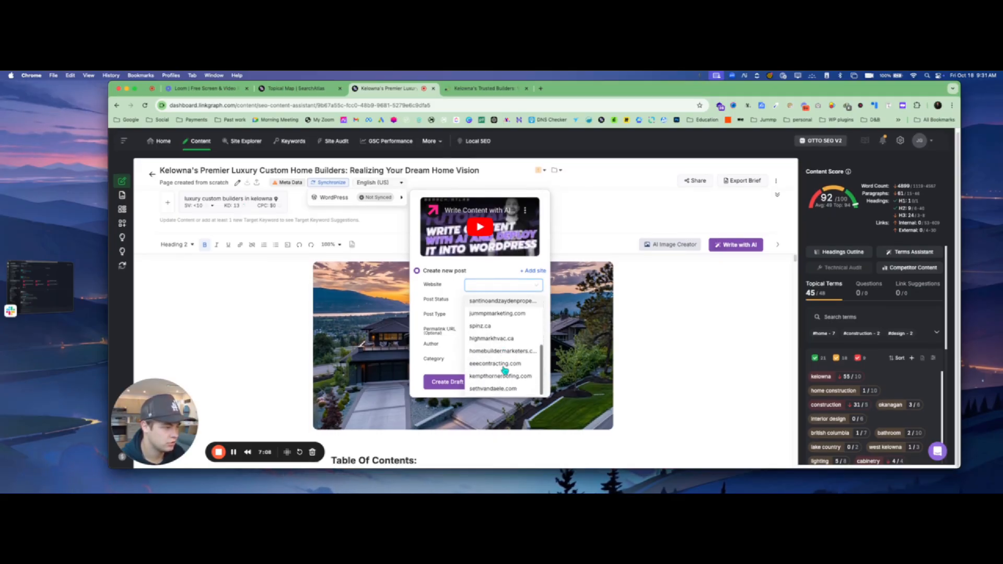
scroll(505, 372, up, 2)
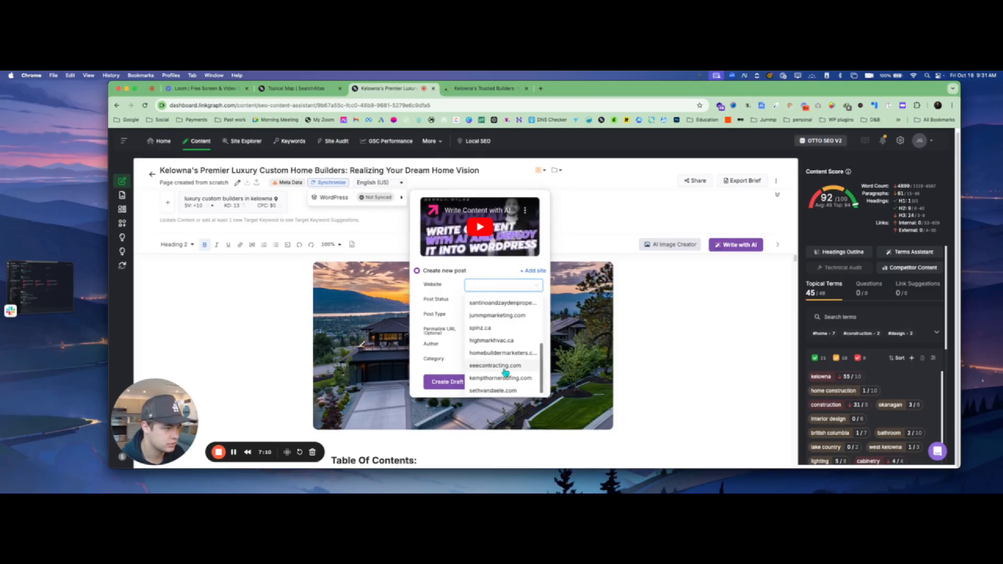
scroll(505, 372, down, 2)
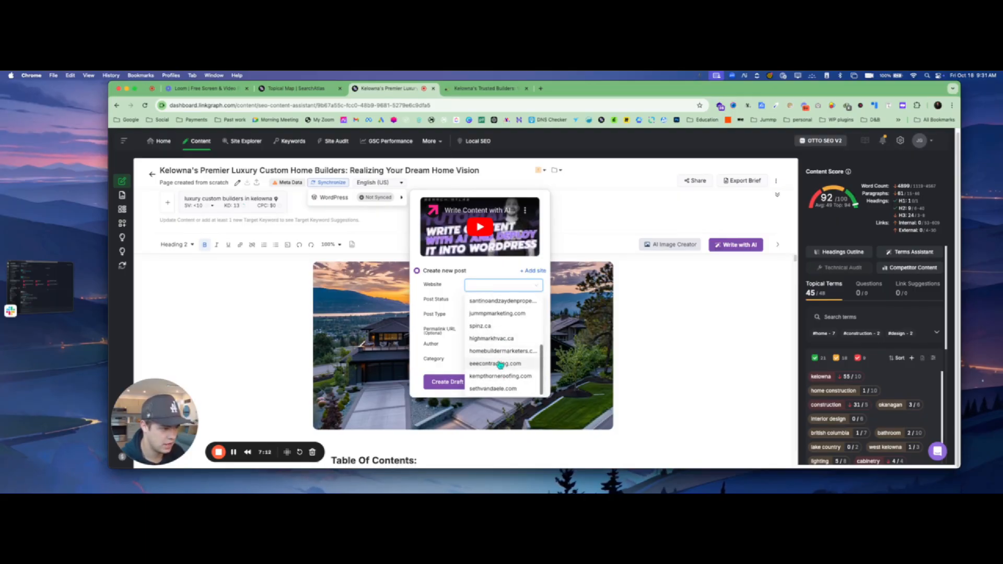
click(705, 317)
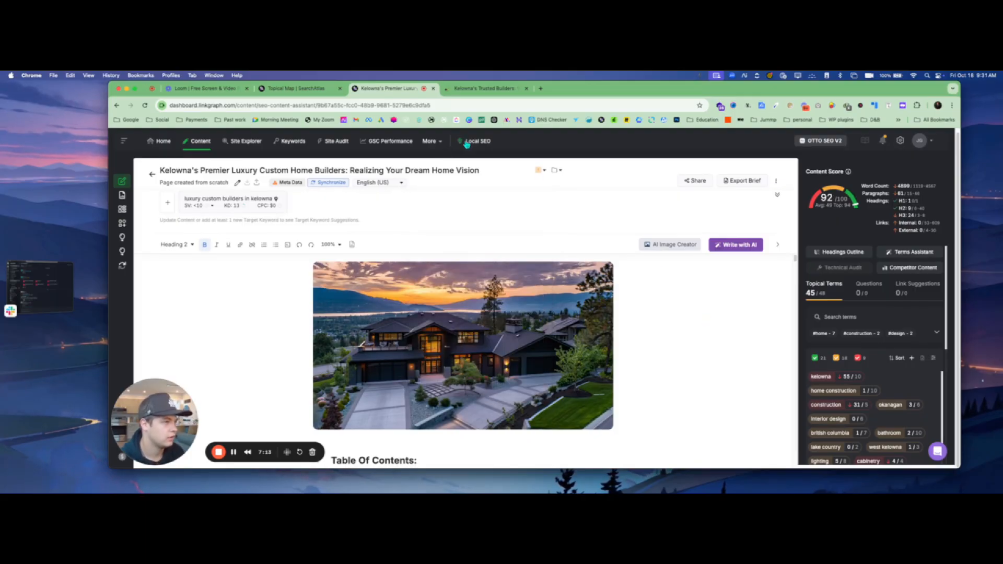
- Switch to the Working Hands Construction site and reach its wp-admin dashboard via Hostinger hPanel
click(504, 91)
click(312, 102)
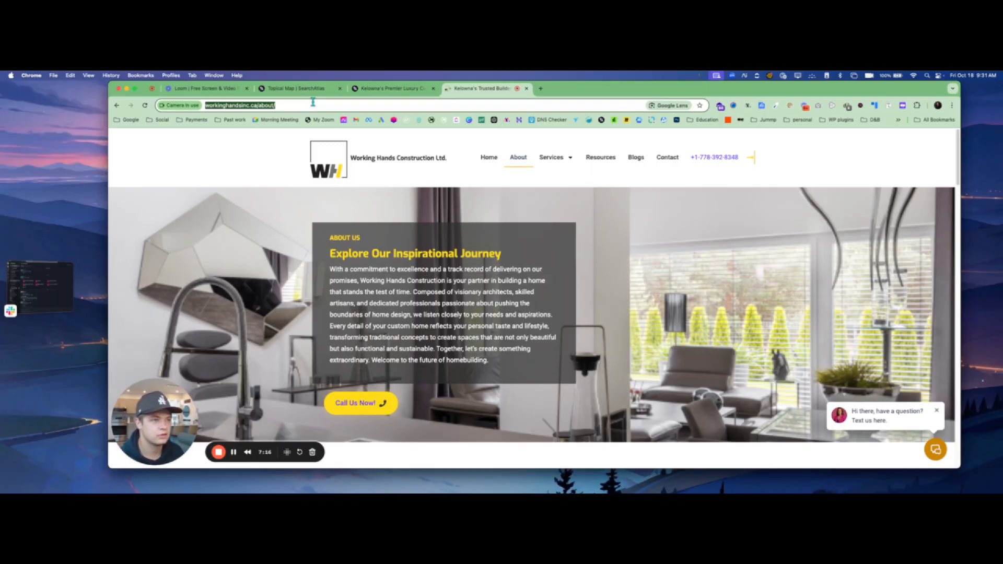
click(292, 105)
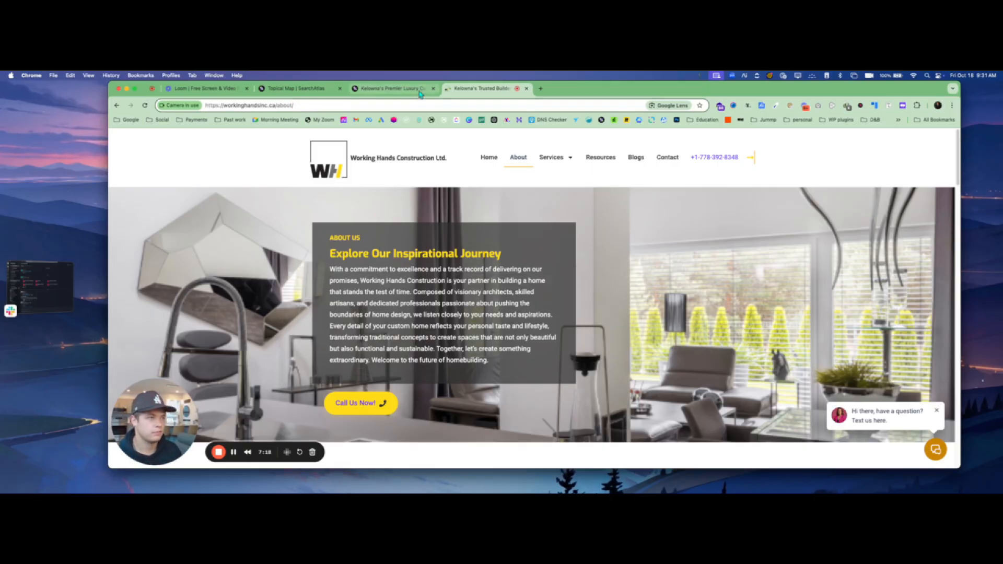
click(519, 120)
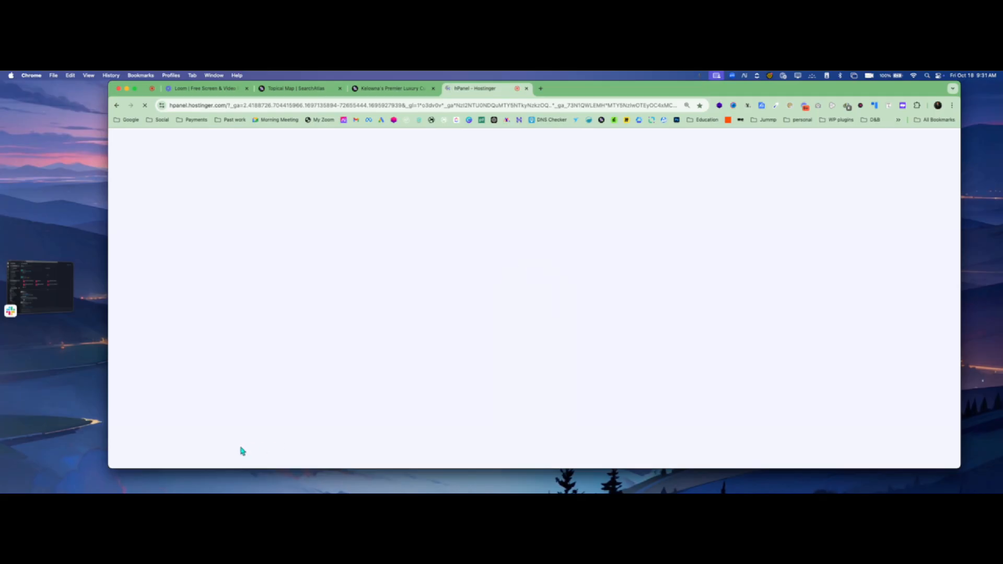
scroll(124, 296, down, 3)
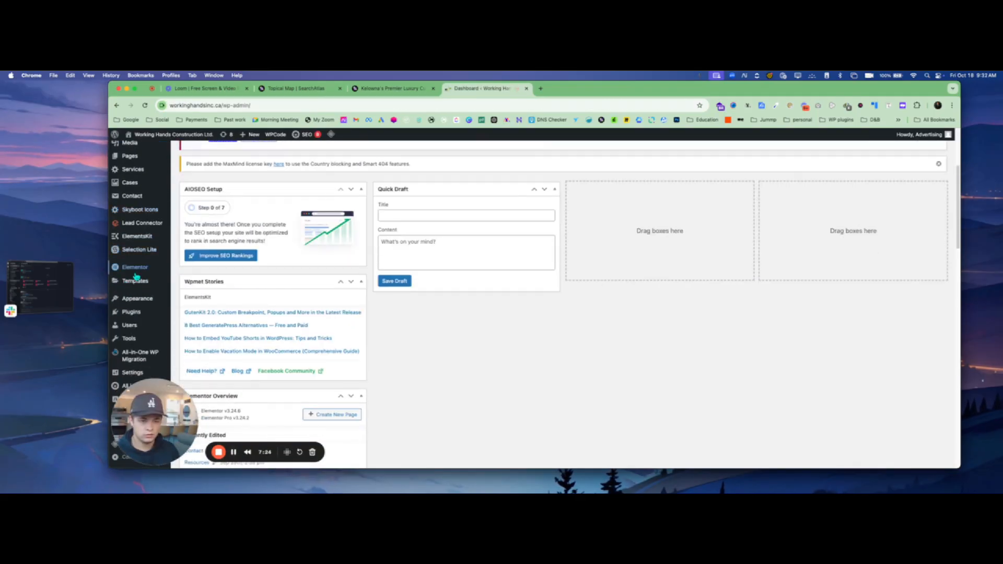
- Search the plugin directory for 'search atlas', then install and activate Search Atlas SEO
mouse_move(132, 312)
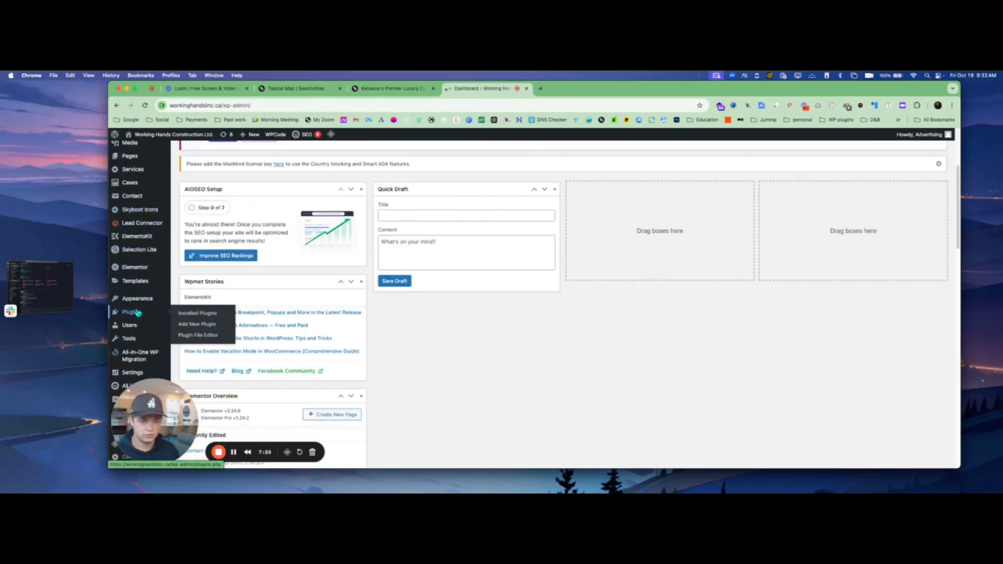
click(197, 324)
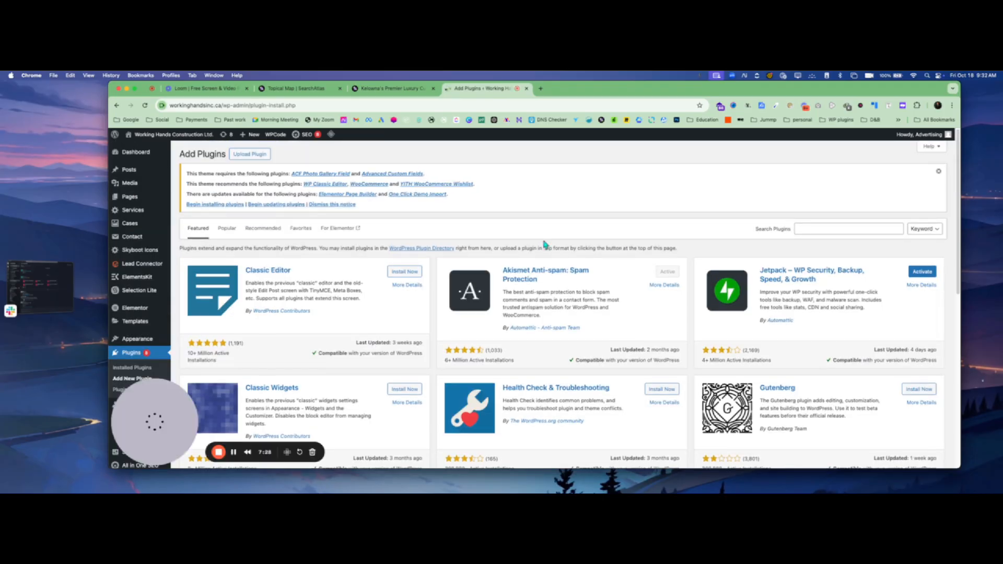
click(814, 227)
text(se)
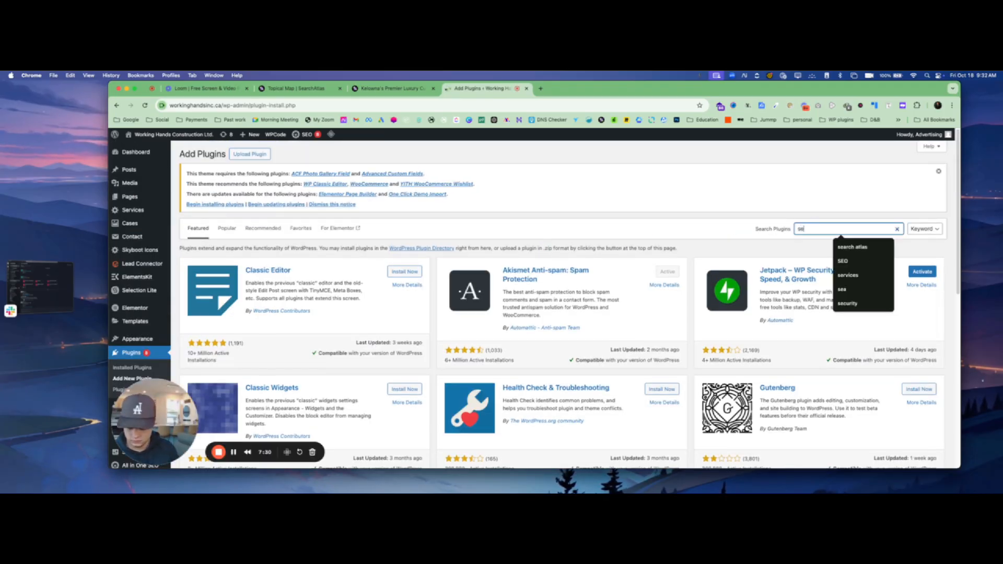
text(arch atlas)
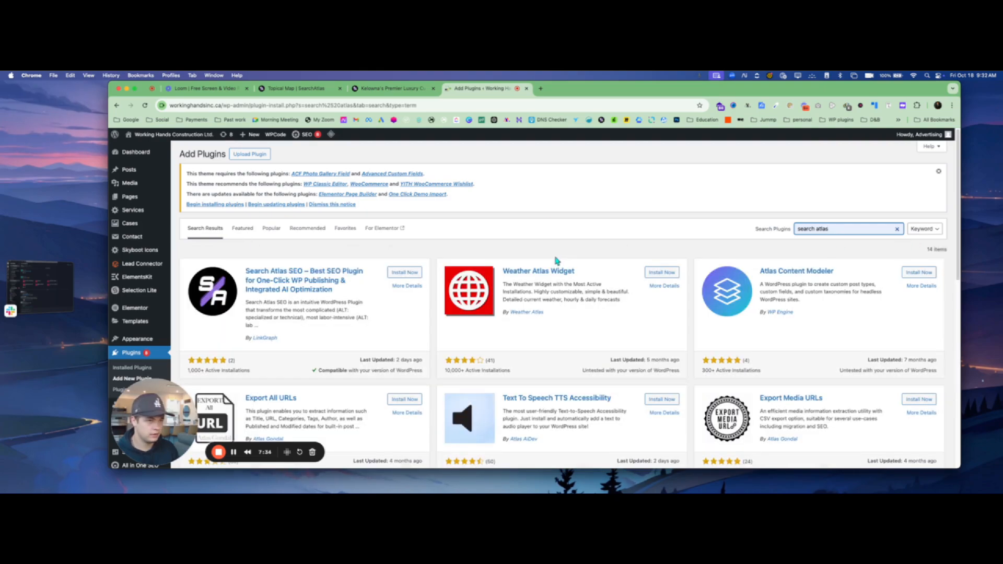
click(416, 275)
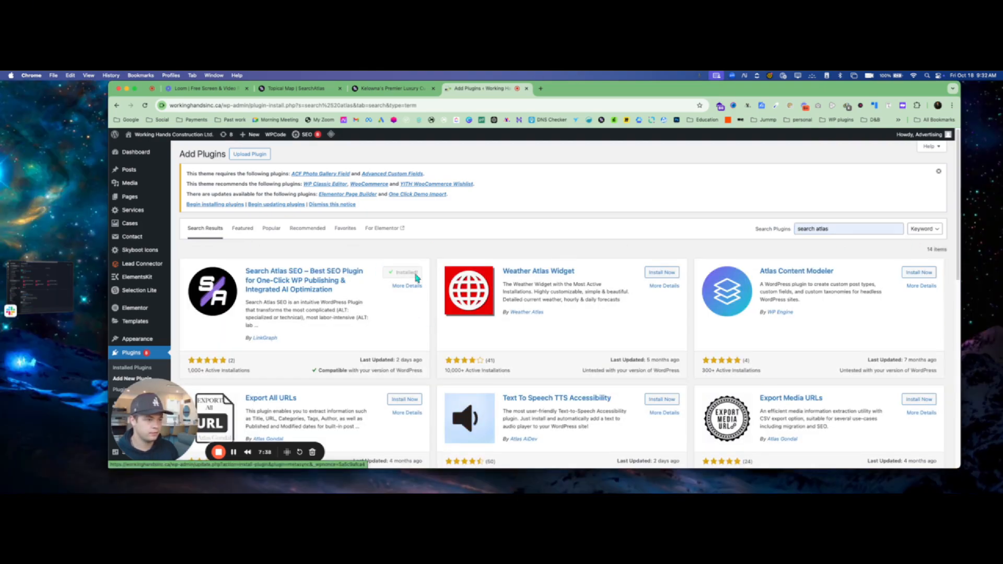
click(408, 272)
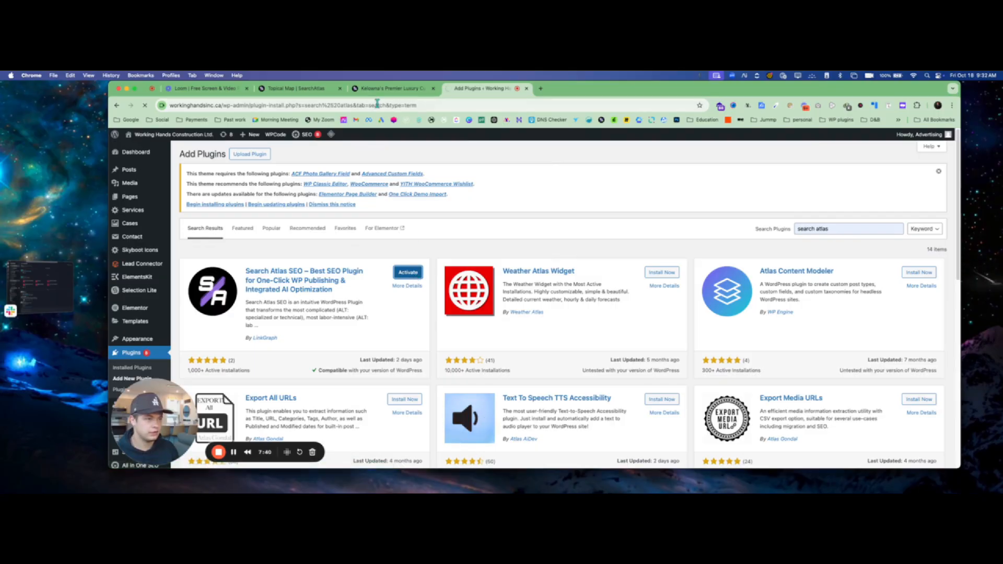
- Copy the SearchAtlas API key from account Settings and return to the WordPress plugins list
click(387, 88)
click(320, 92)
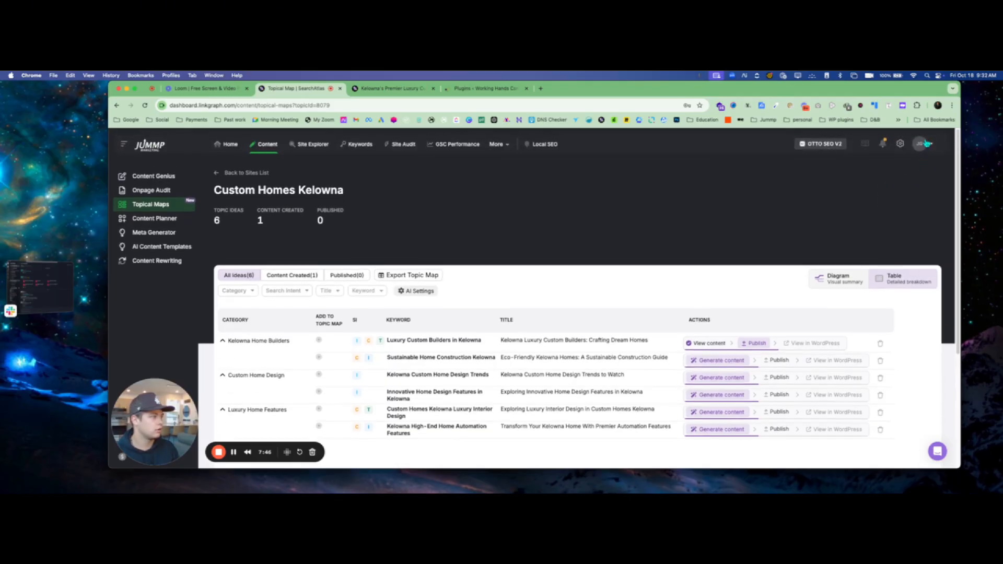
click(919, 144)
click(898, 143)
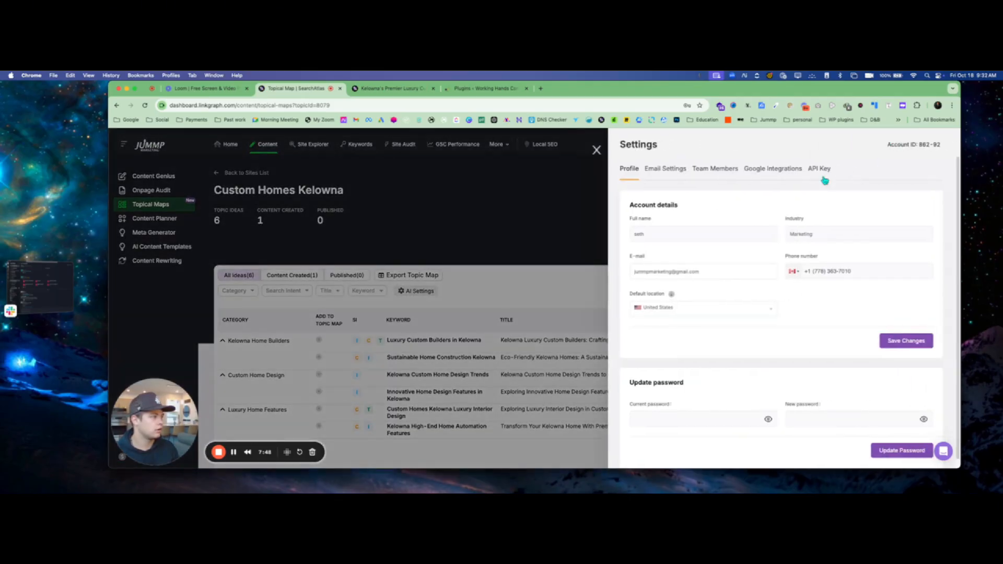
click(813, 170)
click(889, 223)
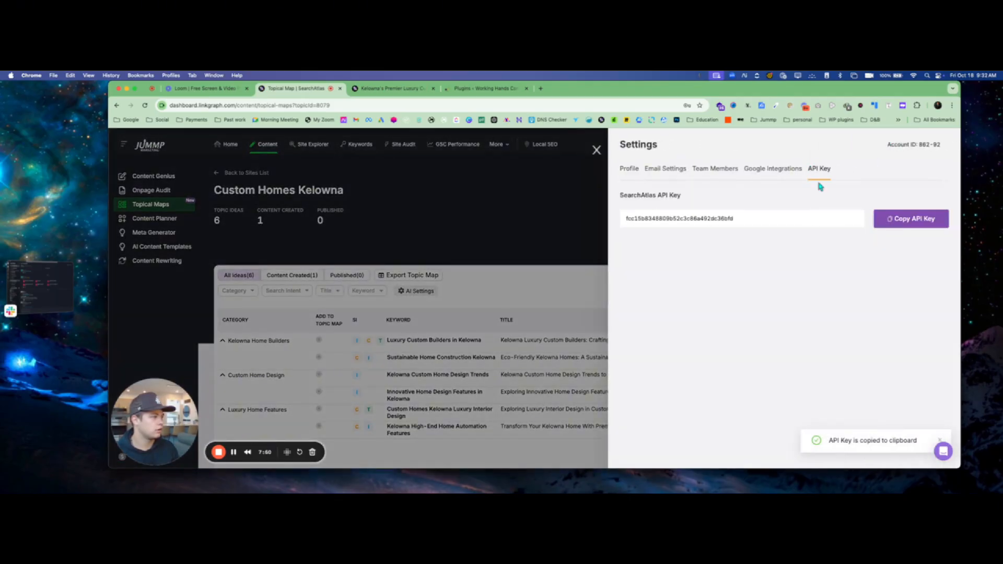
click(787, 169)
click(389, 89)
click(476, 88)
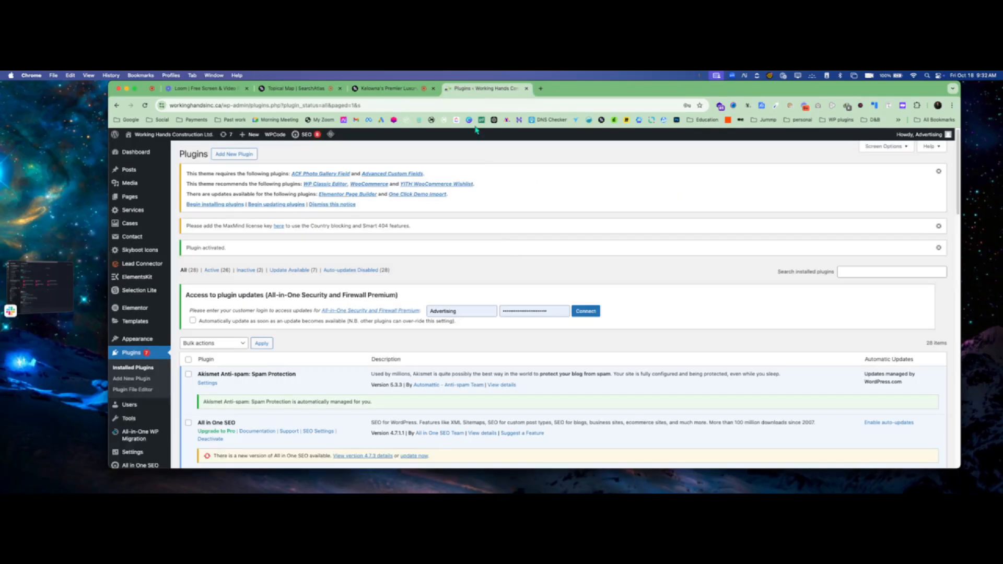
- Open the Search Atlas plugin settings and paste in the copied SearchAtlas API key
scroll(385, 331, down, 10)
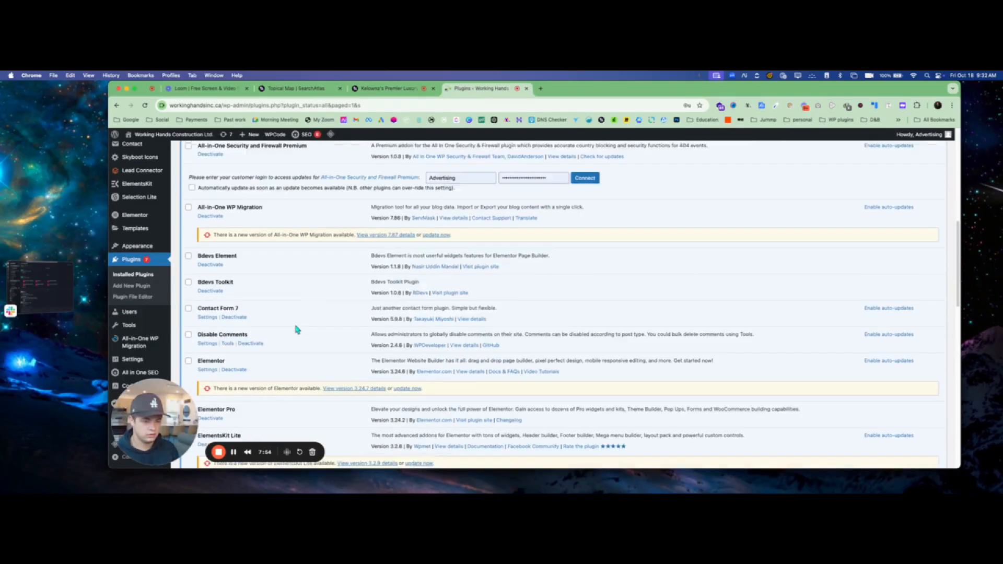
scroll(296, 329, down, 15)
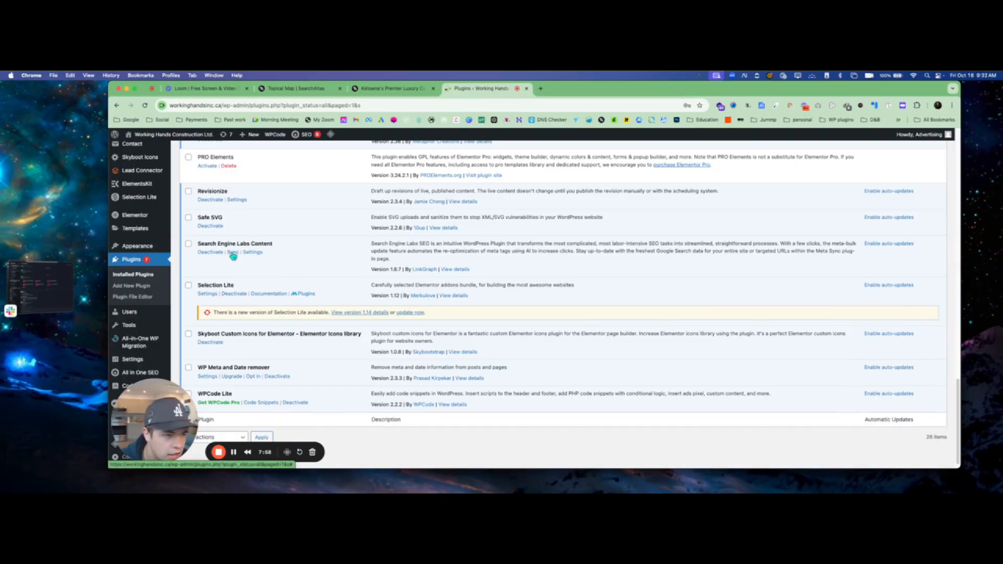
click(255, 254)
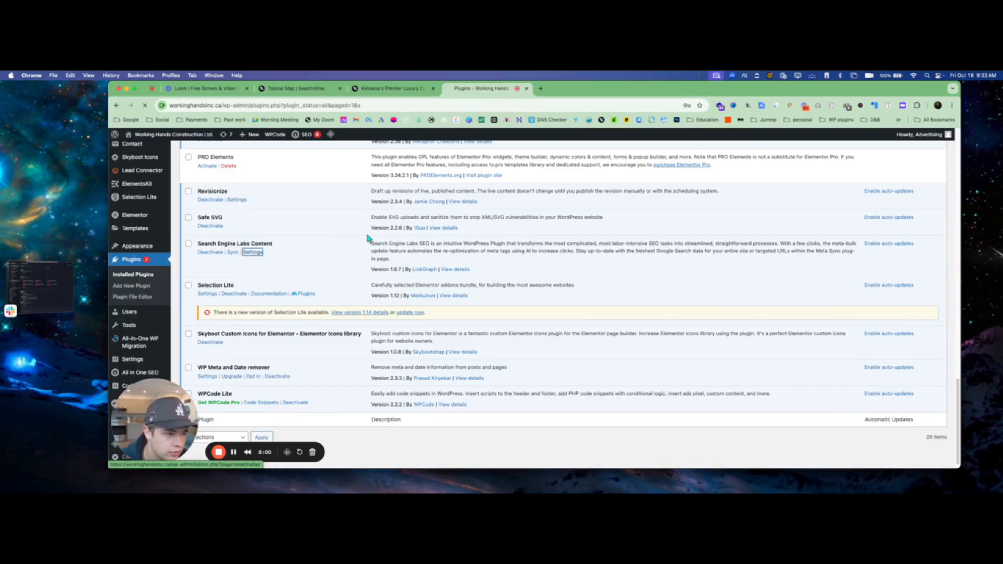
key(super+f)
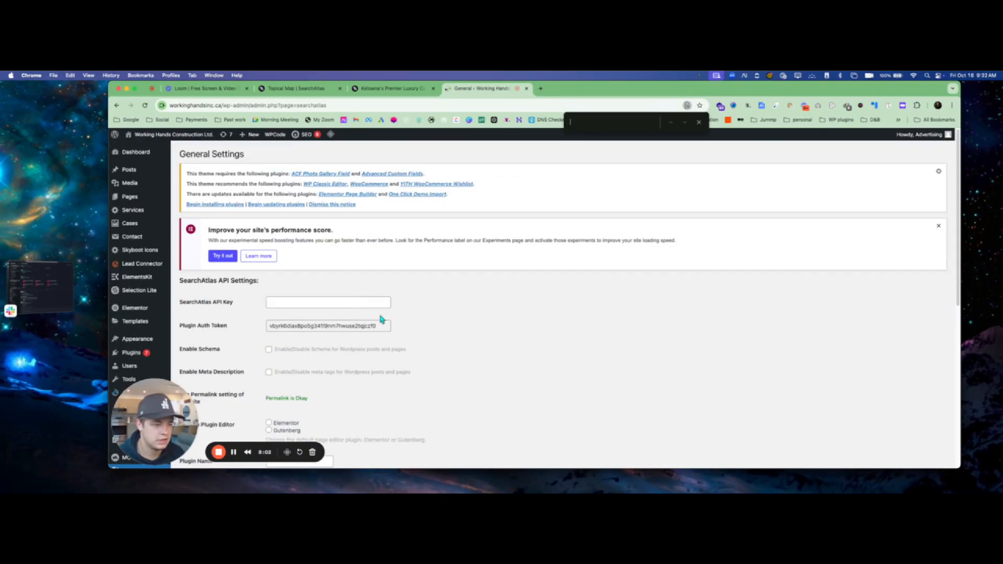
click(326, 302)
click(330, 317)
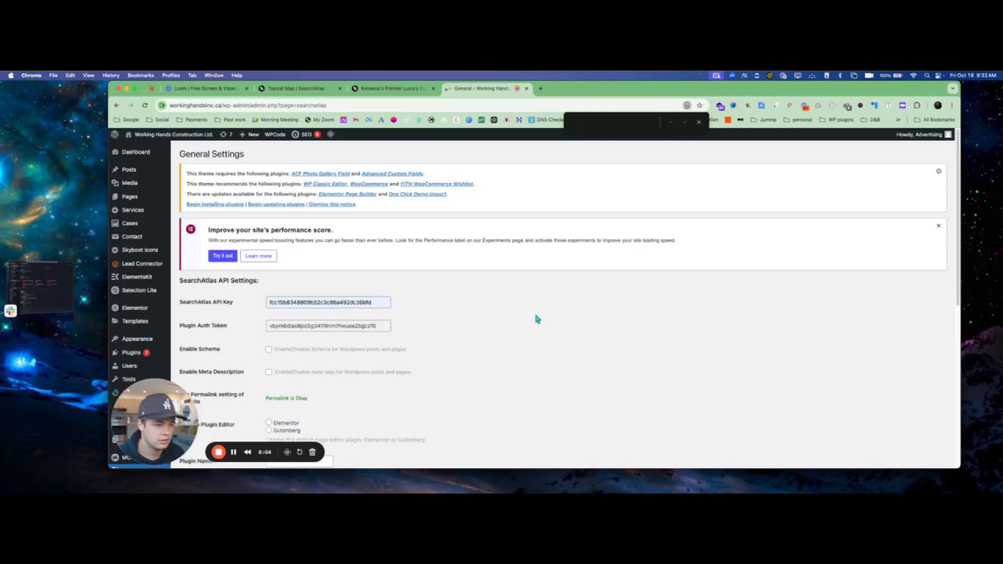
scroll(403, 346, down, 2)
scroll(395, 353, down, 3)
click(699, 122)
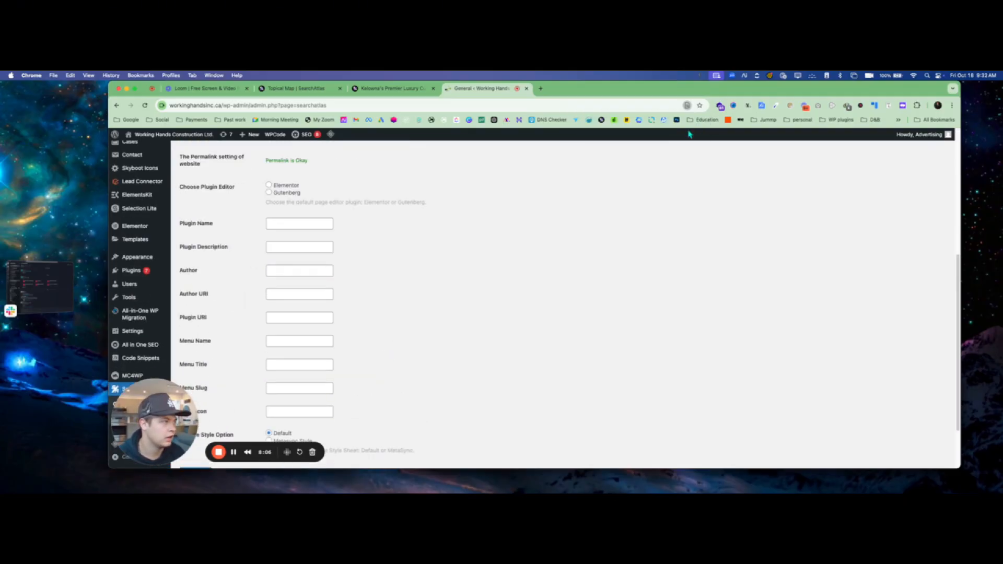
- Turn on Enable Schema for posts and pages
scroll(355, 353, down, 2)
scroll(253, 297, up, 4)
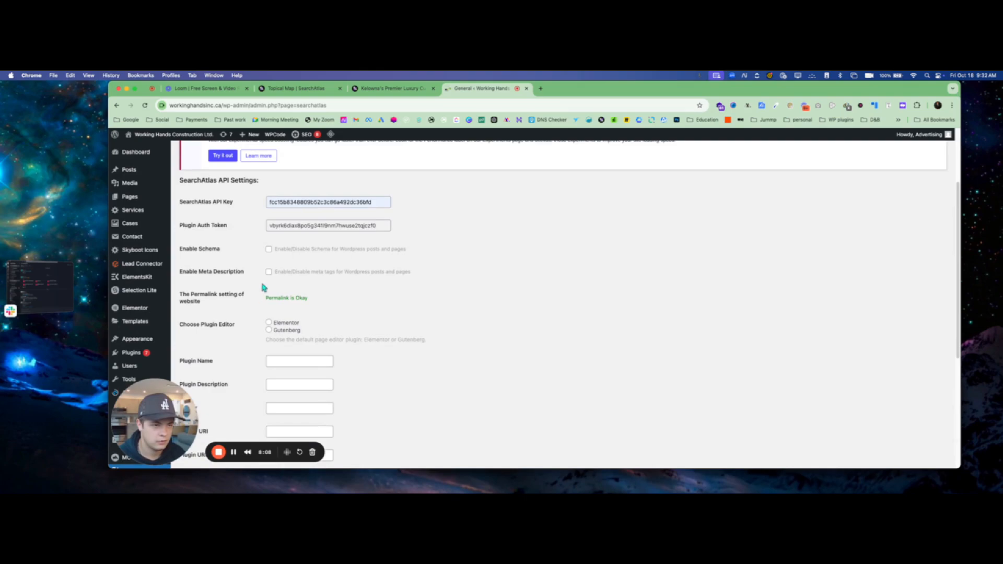
scroll(289, 293, down, 2)
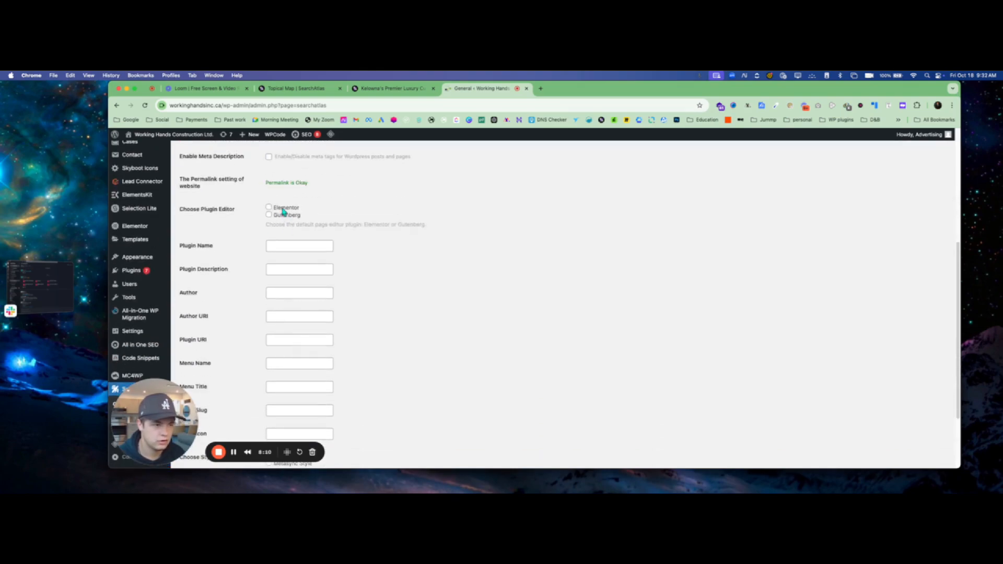
scroll(282, 211, up, 4)
scroll(220, 366, down, 2)
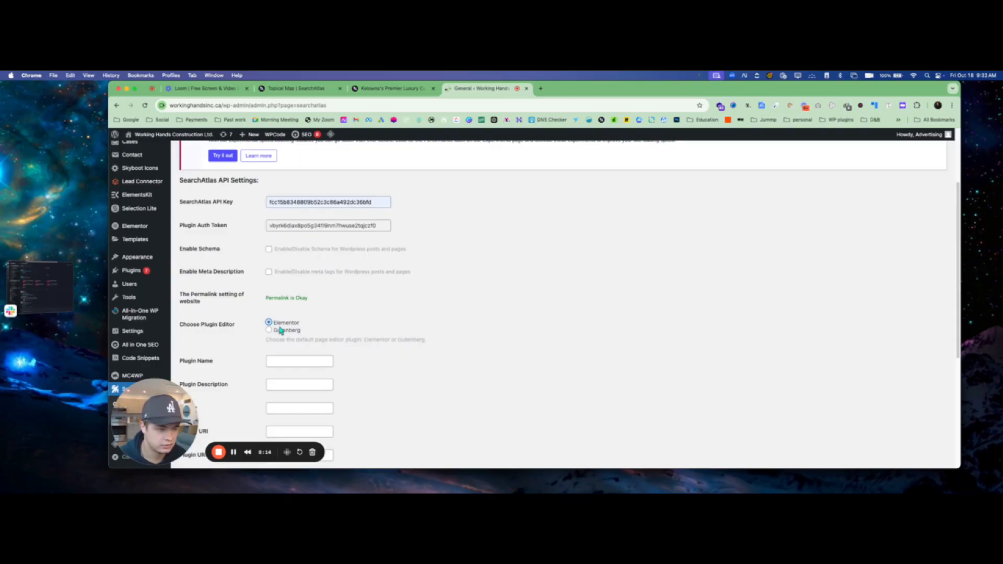
click(268, 250)
- Enter 'Working Hands' as the Author and save the plugin settings
scroll(424, 327, down, 3)
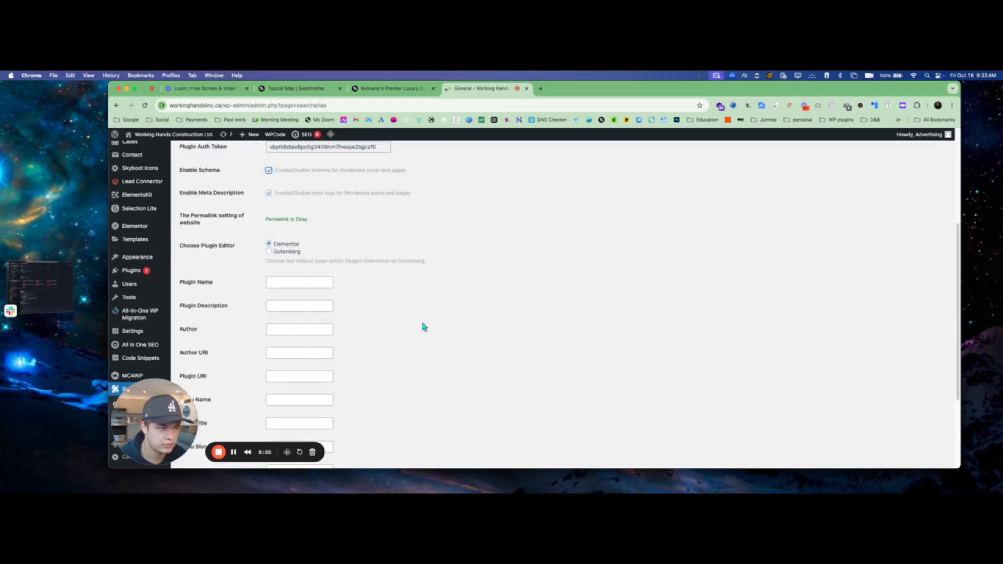
scroll(425, 327, down, 4)
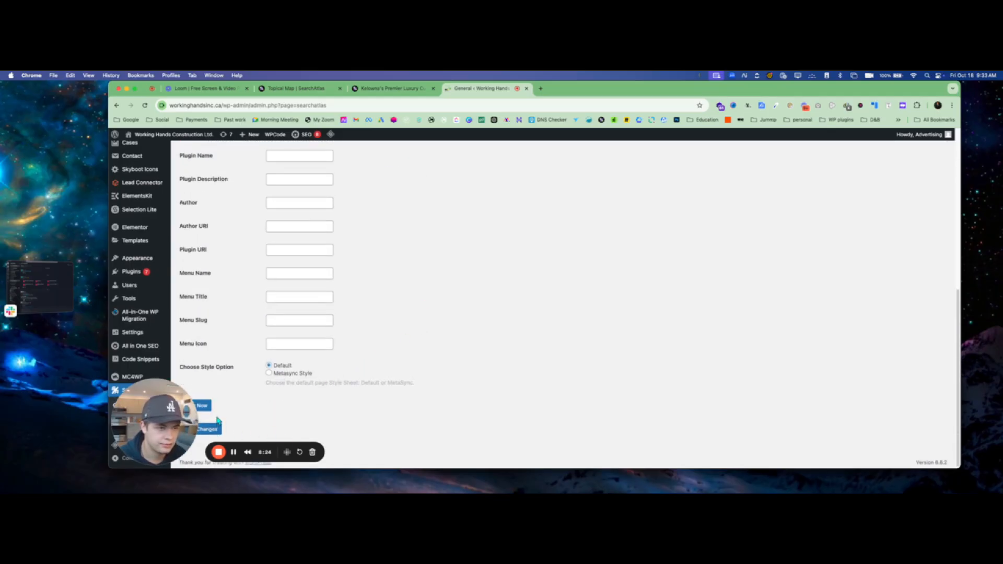
scroll(287, 224, up, 1)
click(285, 218)
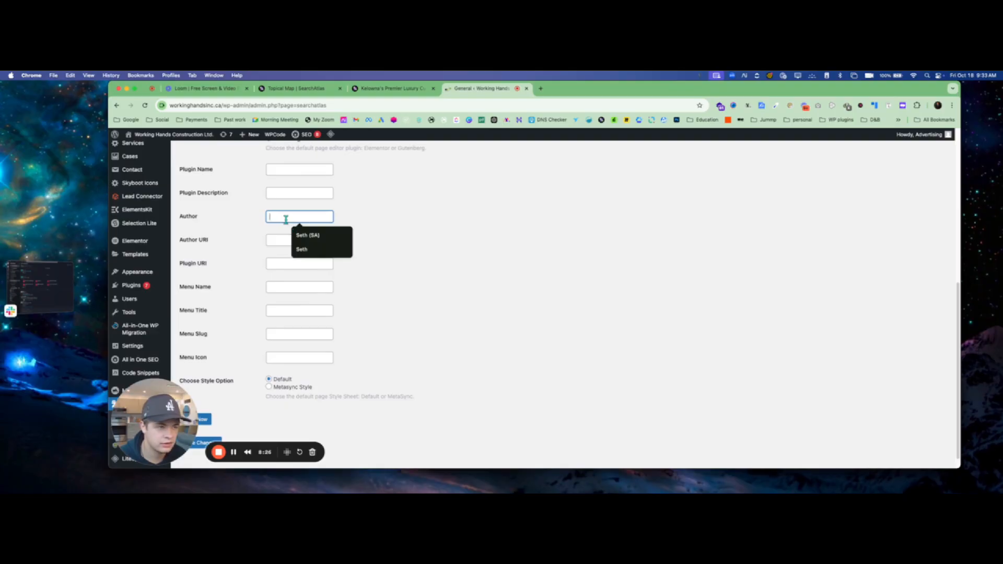
text(Wor)
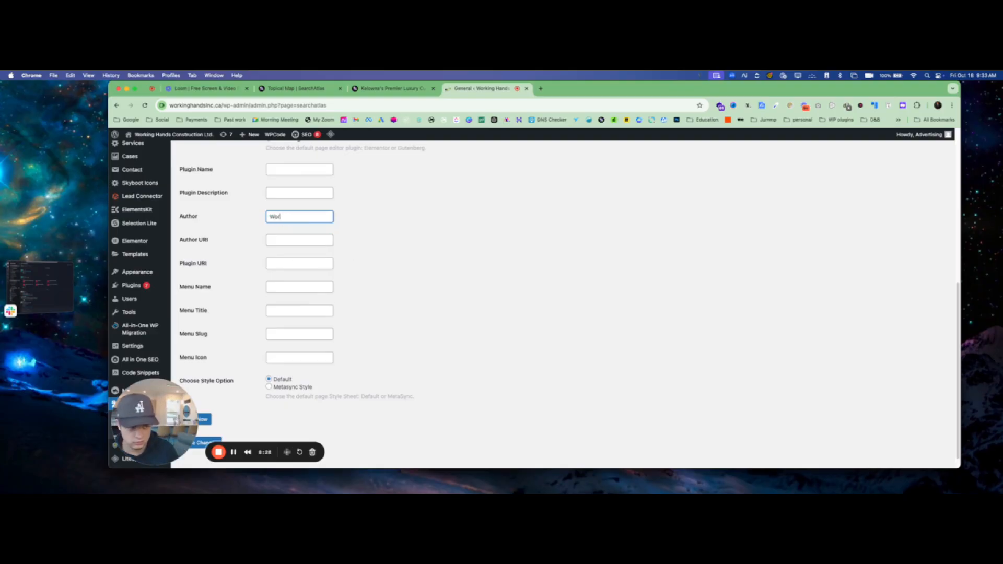
text(king Hands)
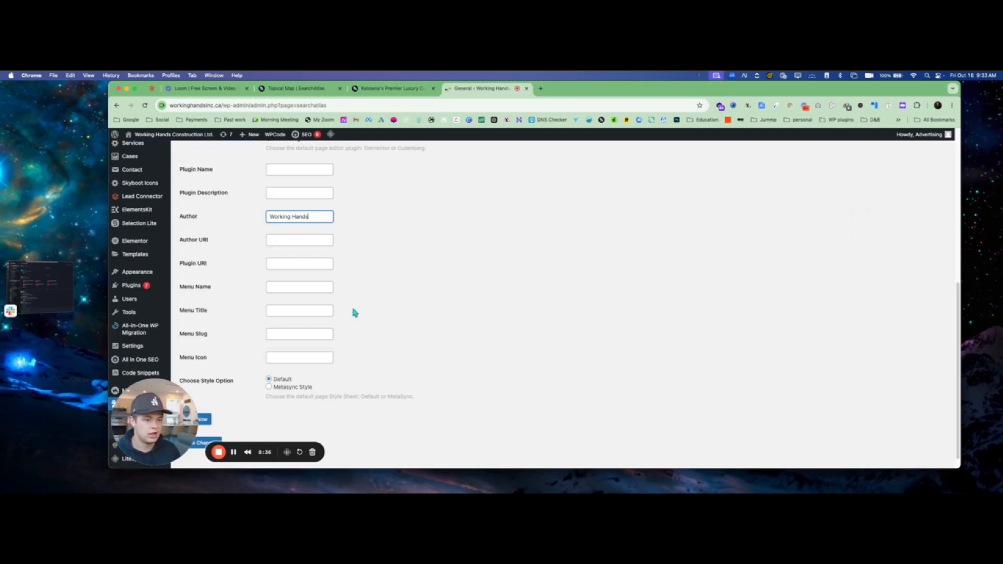
scroll(355, 269, up, 1)
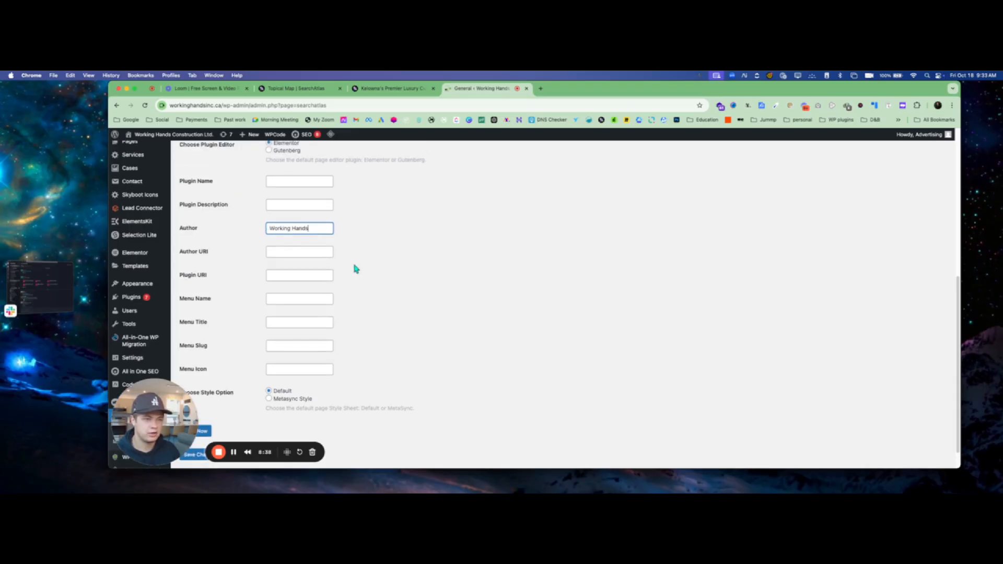
scroll(359, 300, down, 3)
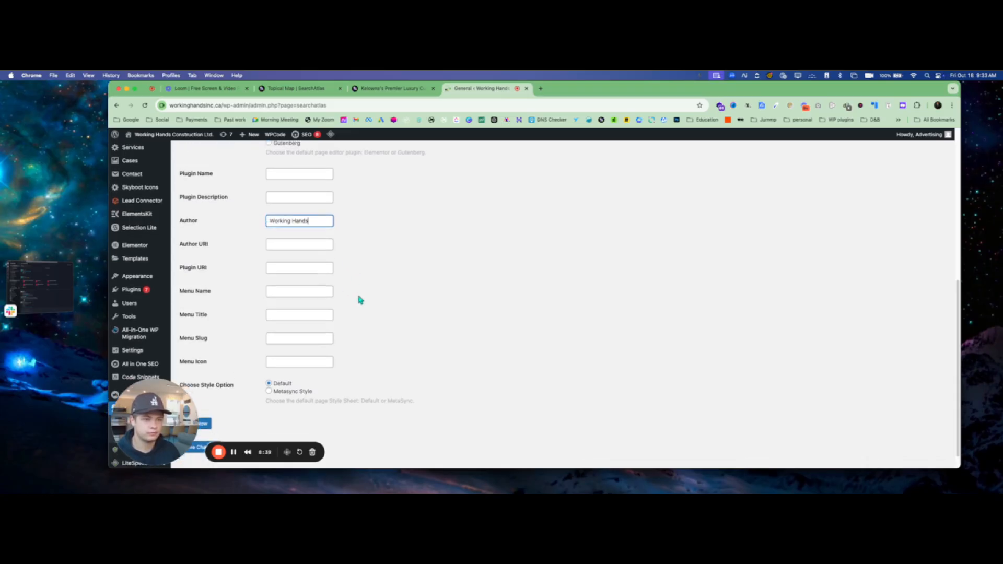
click(208, 428)
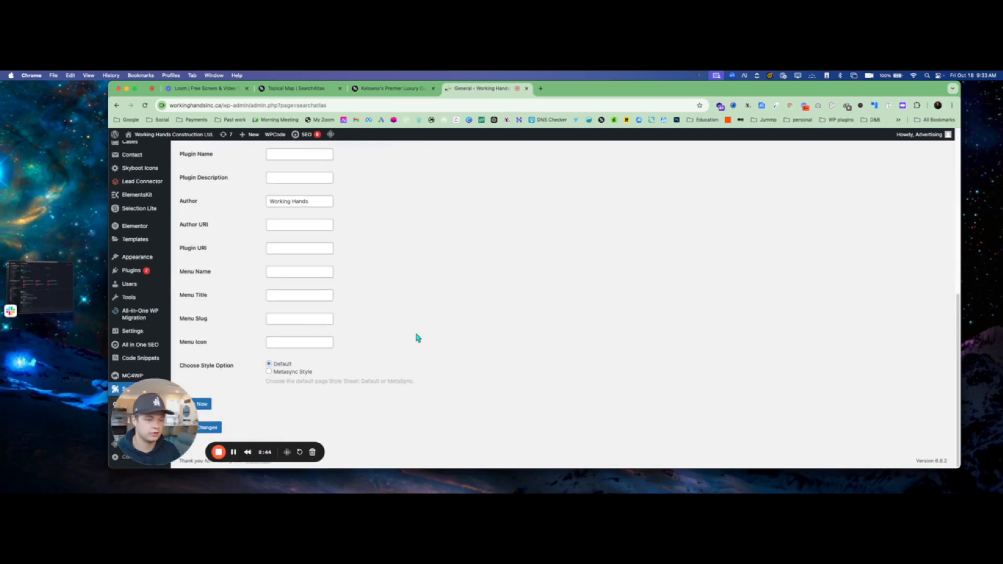
scroll(417, 337, up, 8)
click(364, 87)
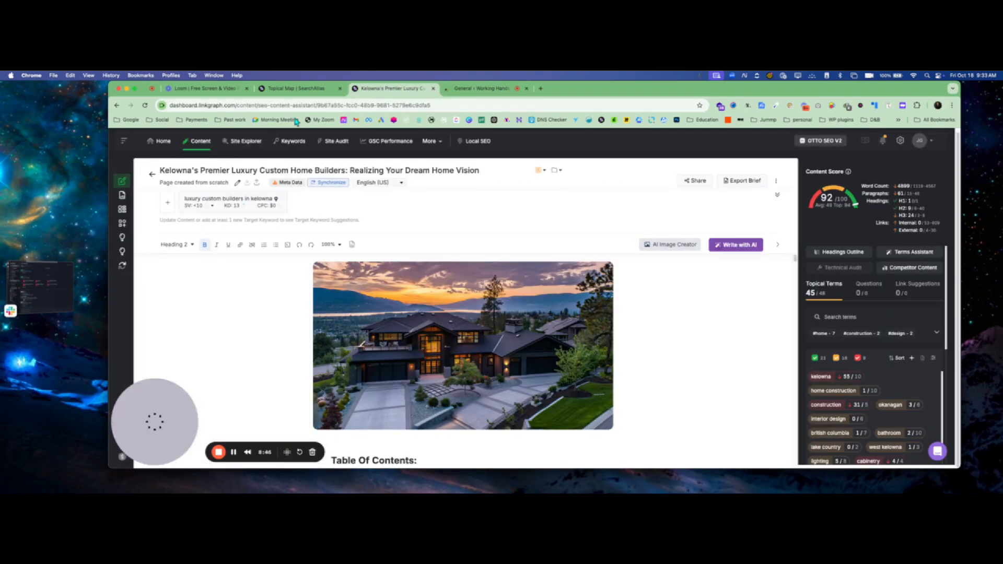
click(145, 106)
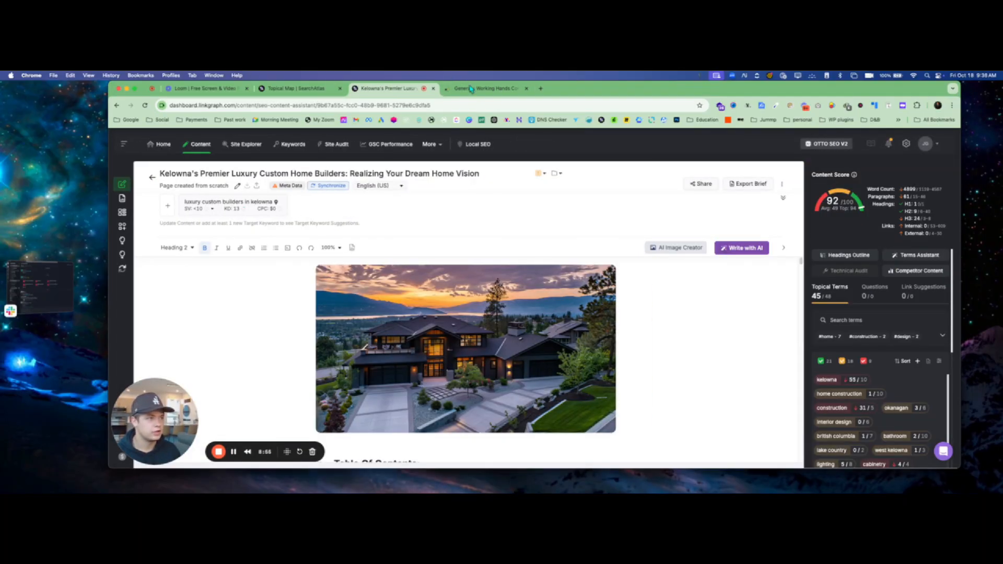
click(472, 88)
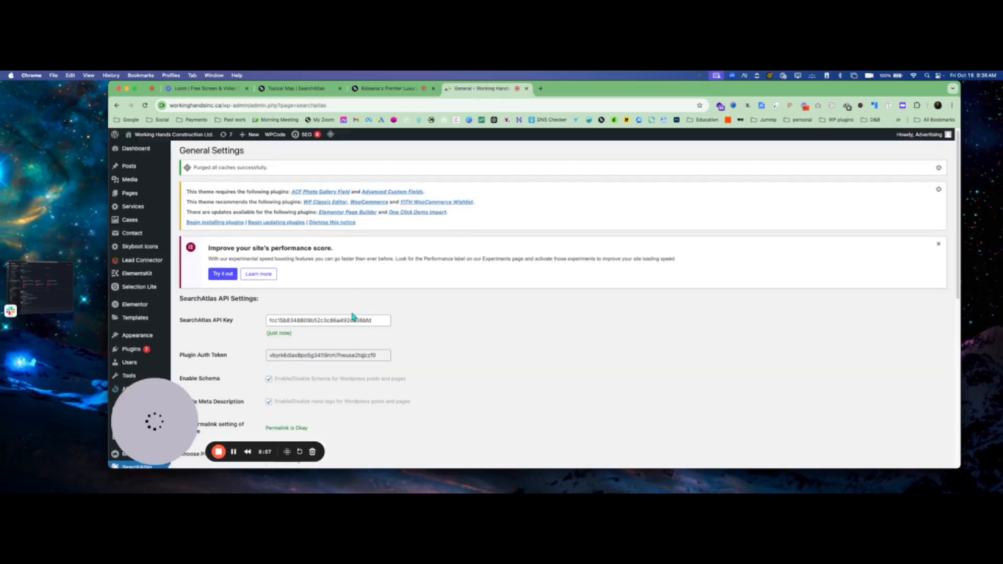
scroll(352, 316, down, 10)
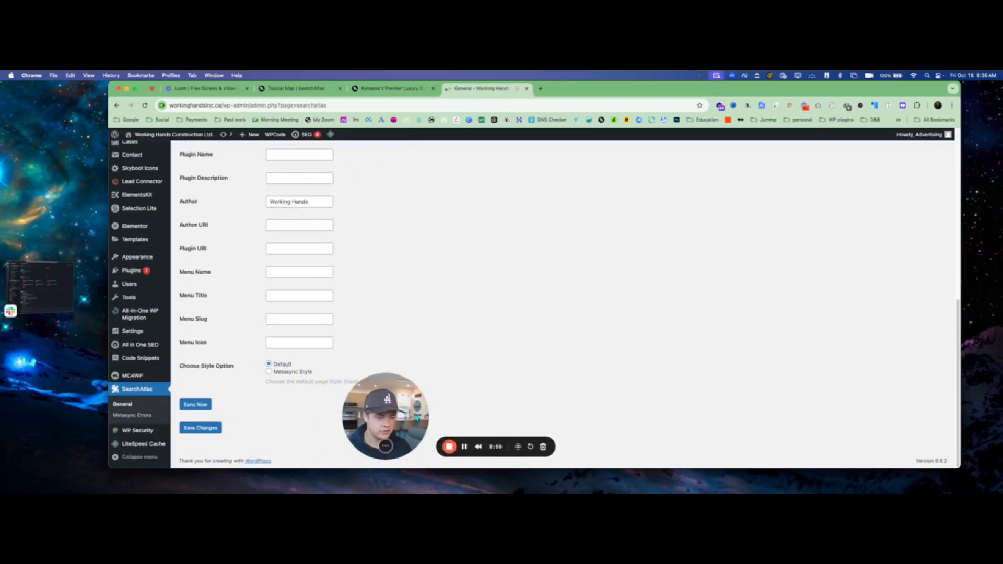
drag(416, 419, 129, 414)
- Check the available websites in the article's Synchronize > WordPress new post options without publishing
click(391, 89)
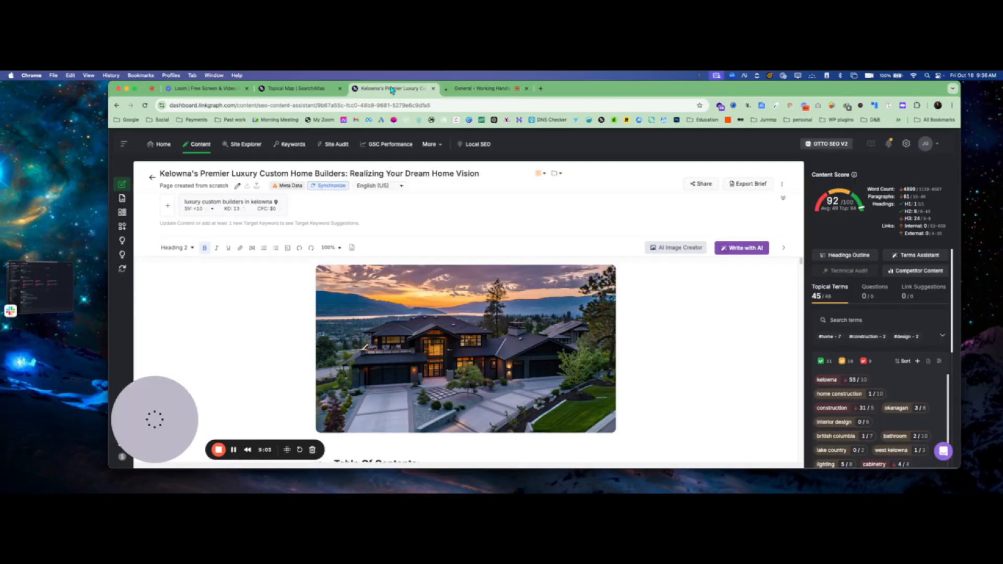
click(331, 187)
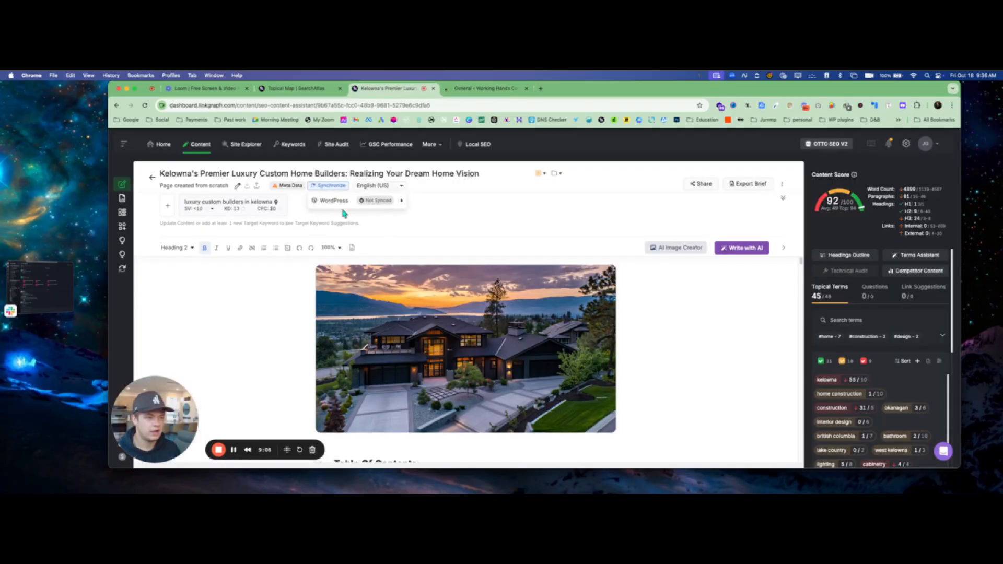
click(342, 204)
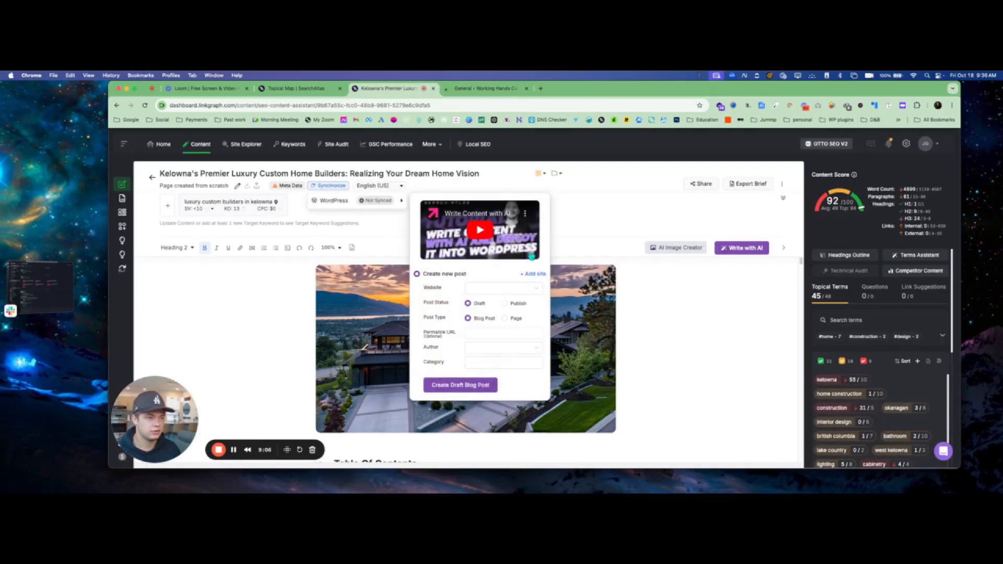
click(505, 288)
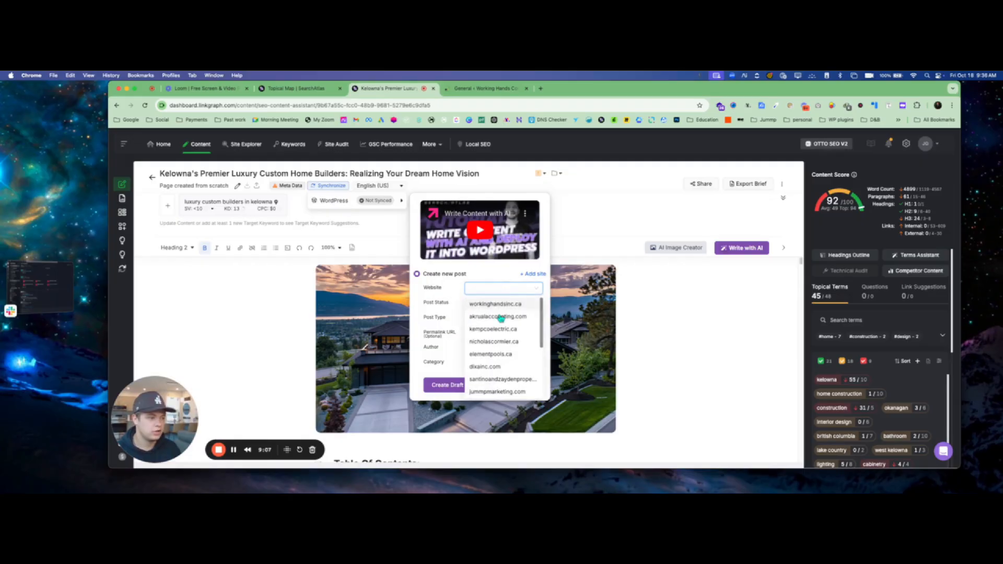
click(645, 300)
- Review the Custom Homes Kelowna topical map and its six topic ideas
click(305, 89)
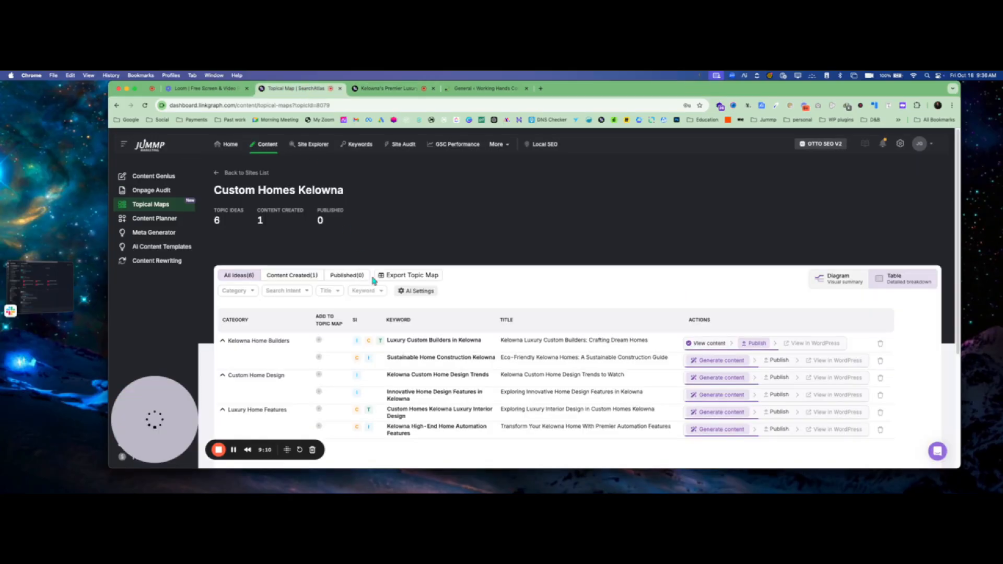
scroll(286, 328, down, 1)
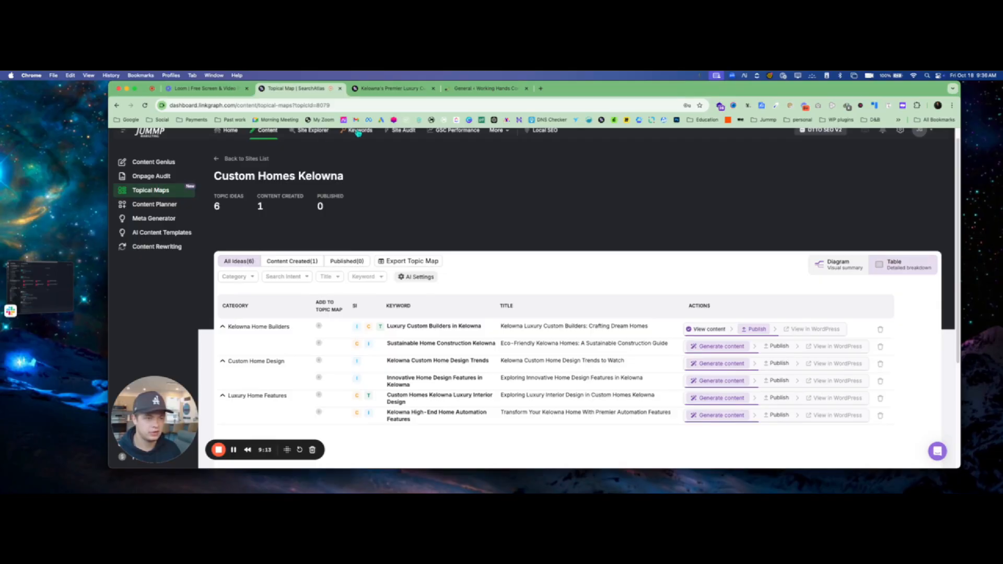
scroll(206, 190, up, 1)
scroll(258, 184, down, 2)
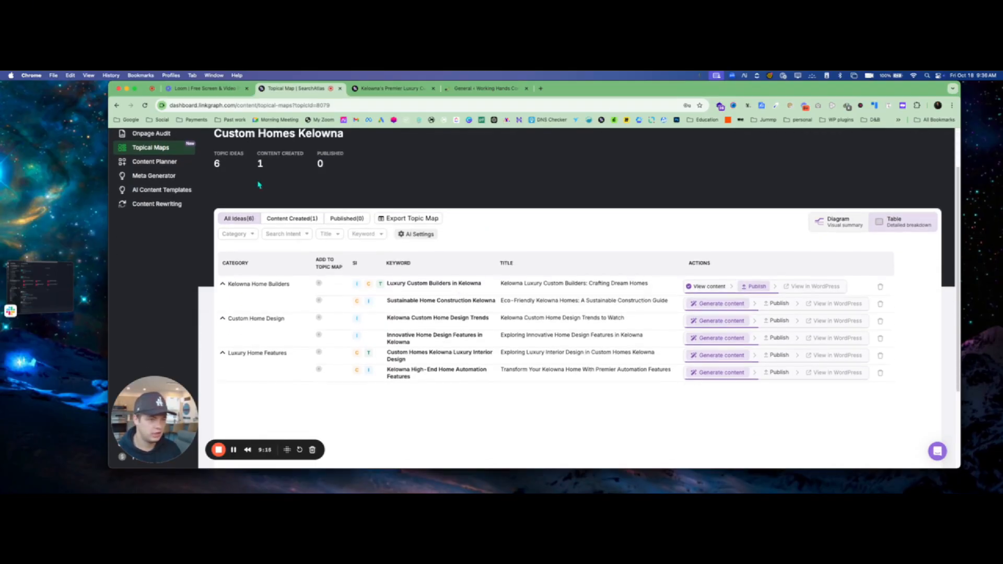
scroll(312, 219, up, 2)
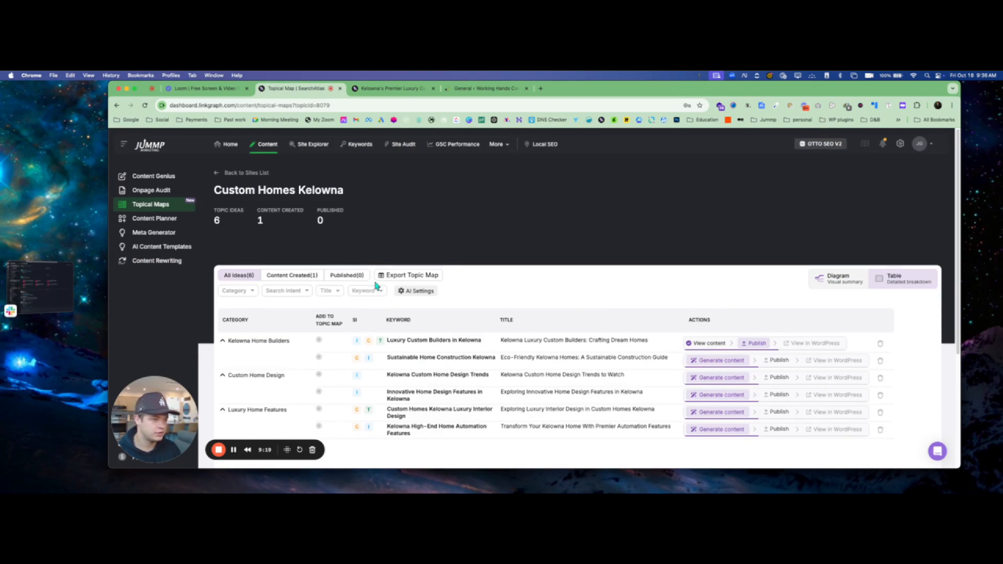
- In the map's AI Settings, choose website workinghandsinc.ca and category Working Hands, then update settings
click(417, 292)
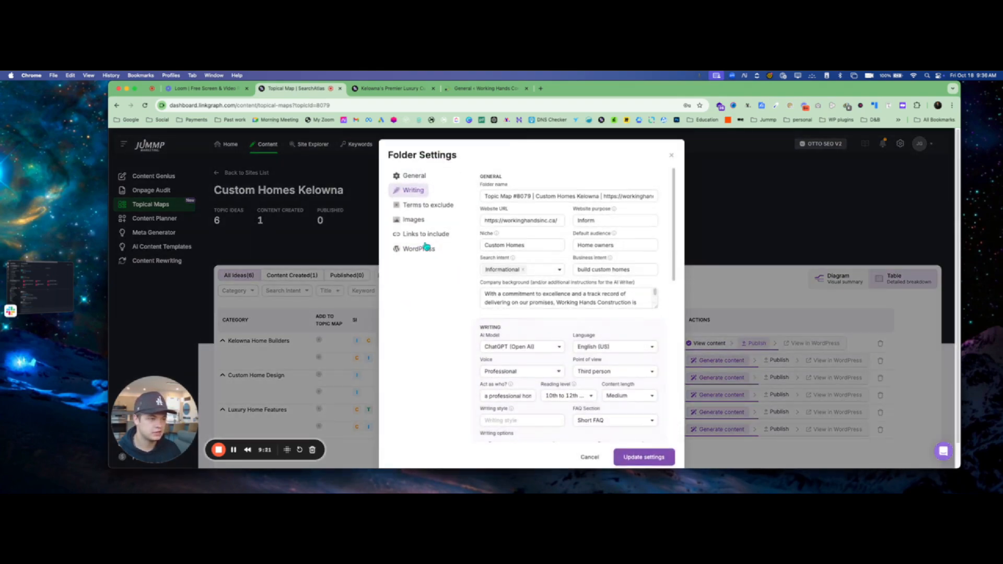
click(400, 251)
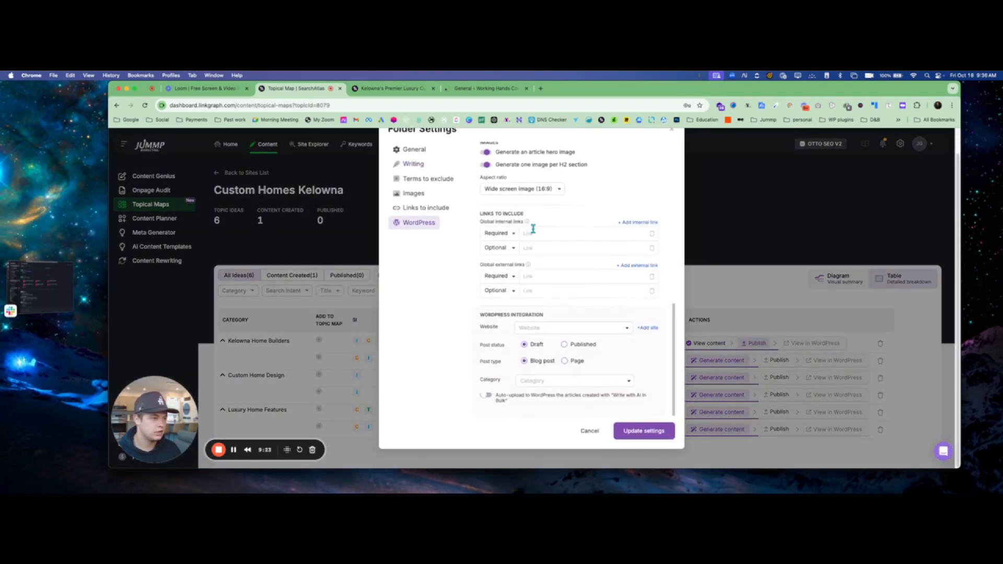
click(562, 328)
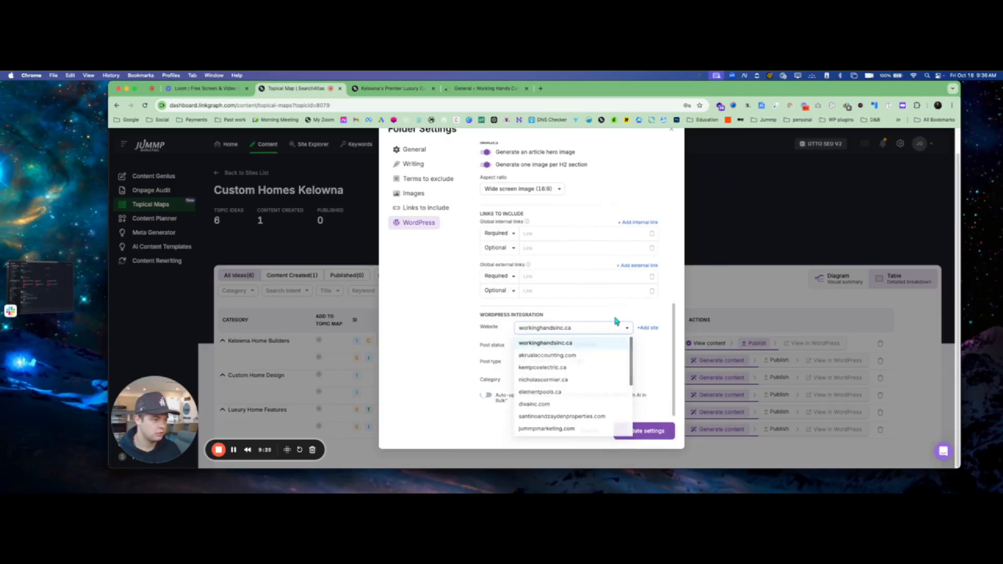
click(618, 337)
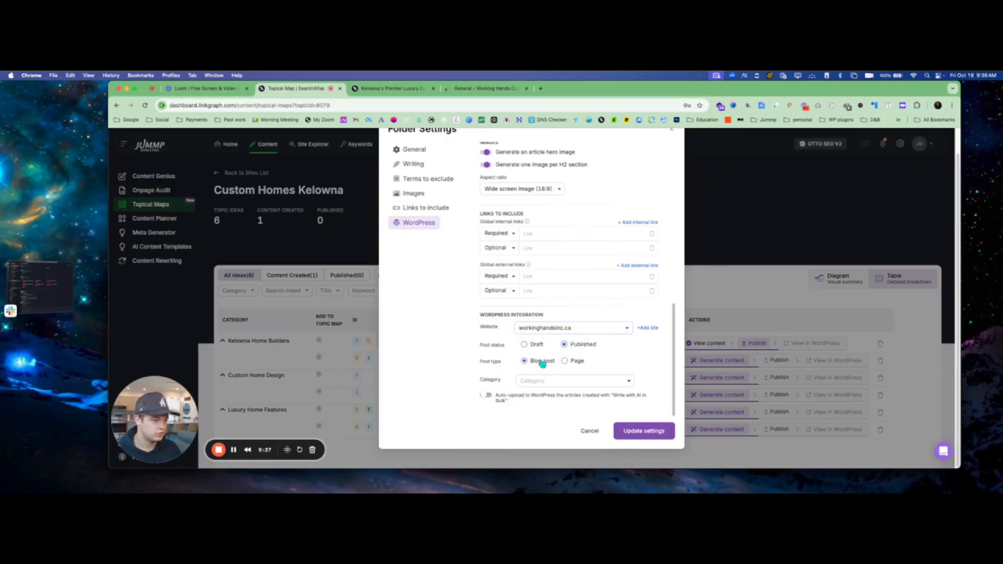
click(559, 379)
click(553, 396)
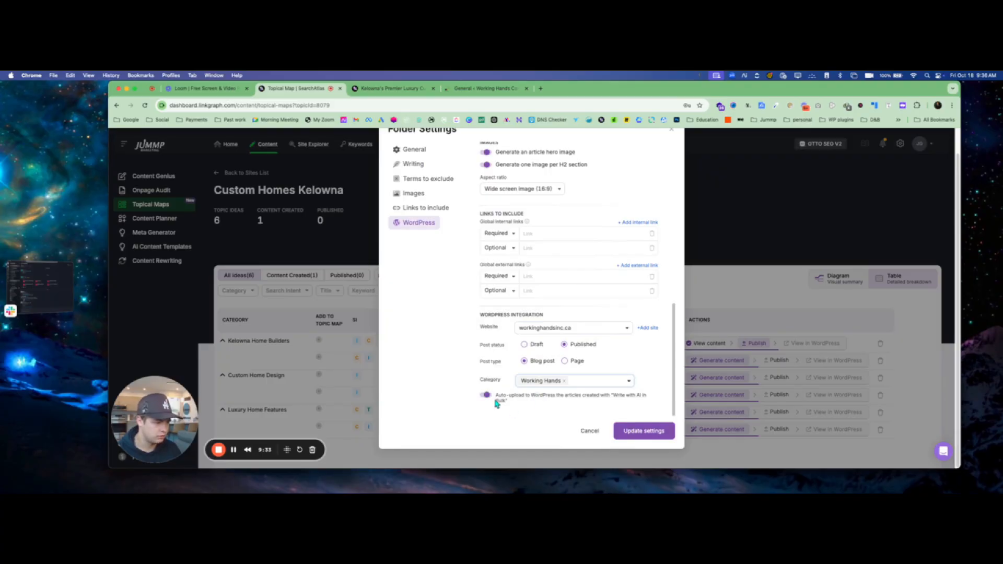
click(641, 432)
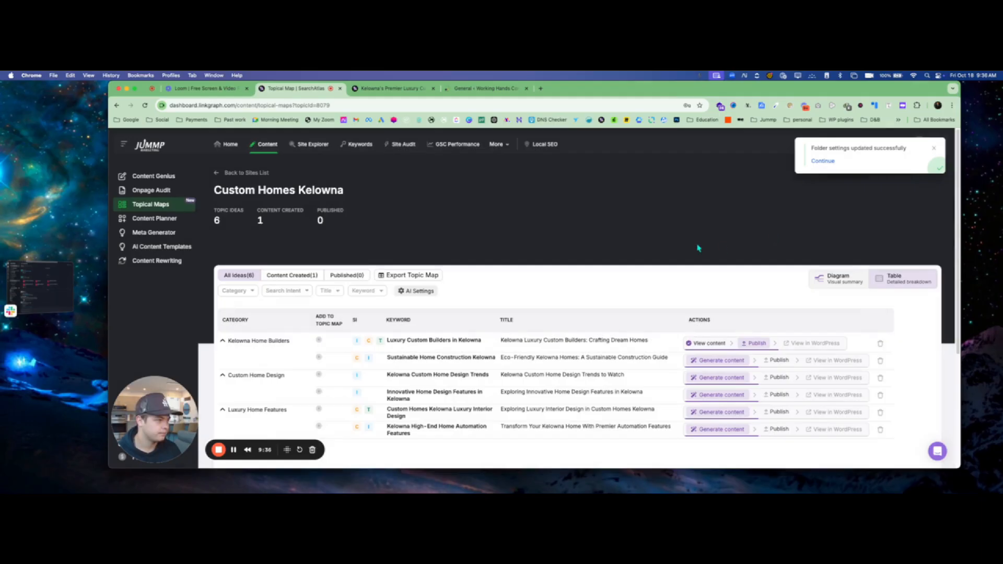
- Start a new WordPress post for the article on workinghandsinc.ca, set to Publish, with an author
click(389, 88)
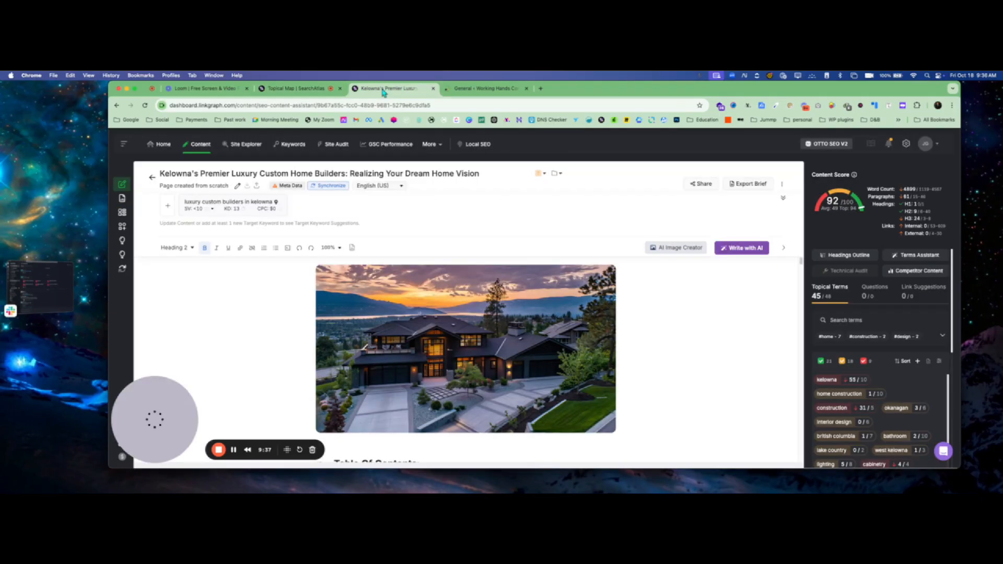
click(327, 187)
click(342, 204)
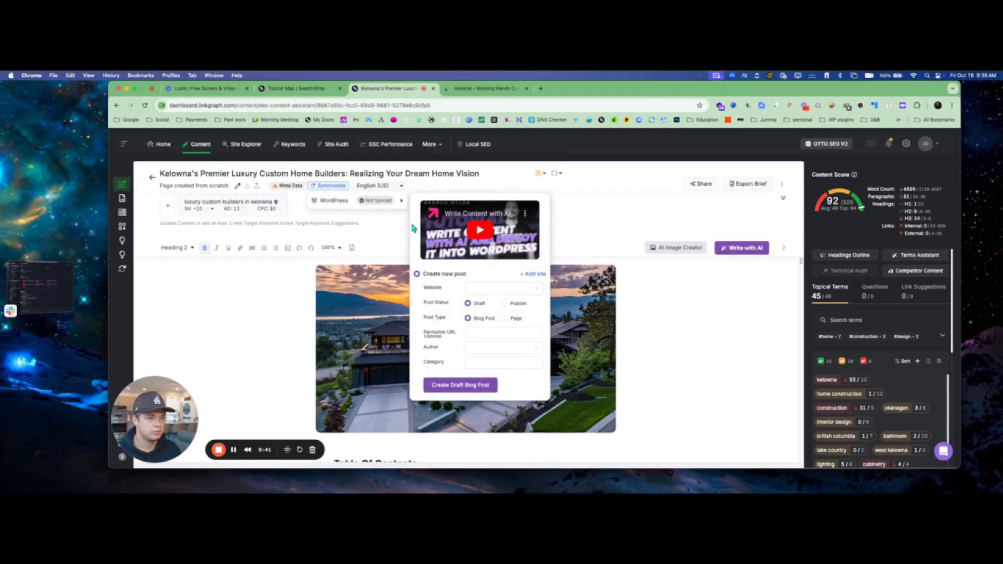
click(485, 286)
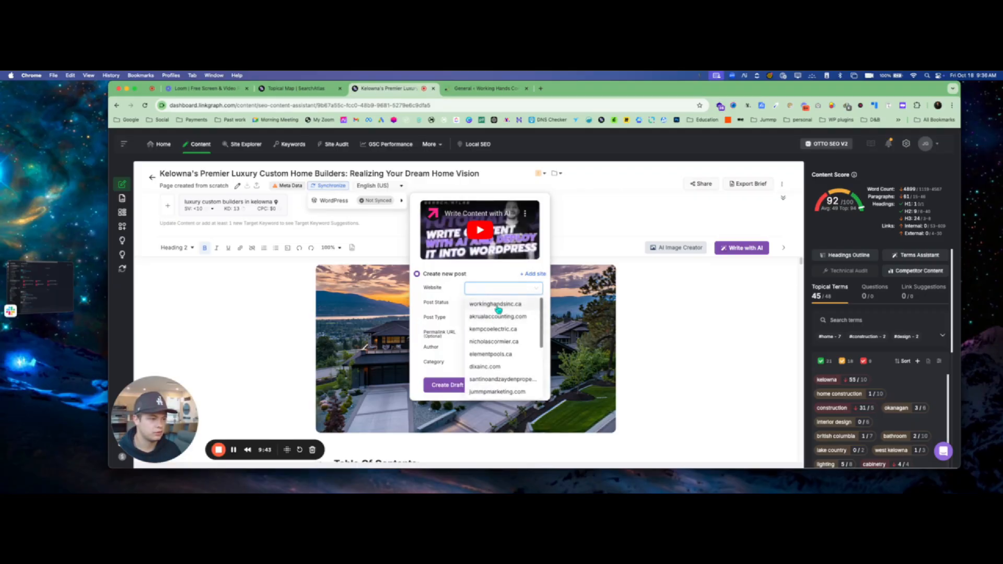
click(491, 314)
click(504, 303)
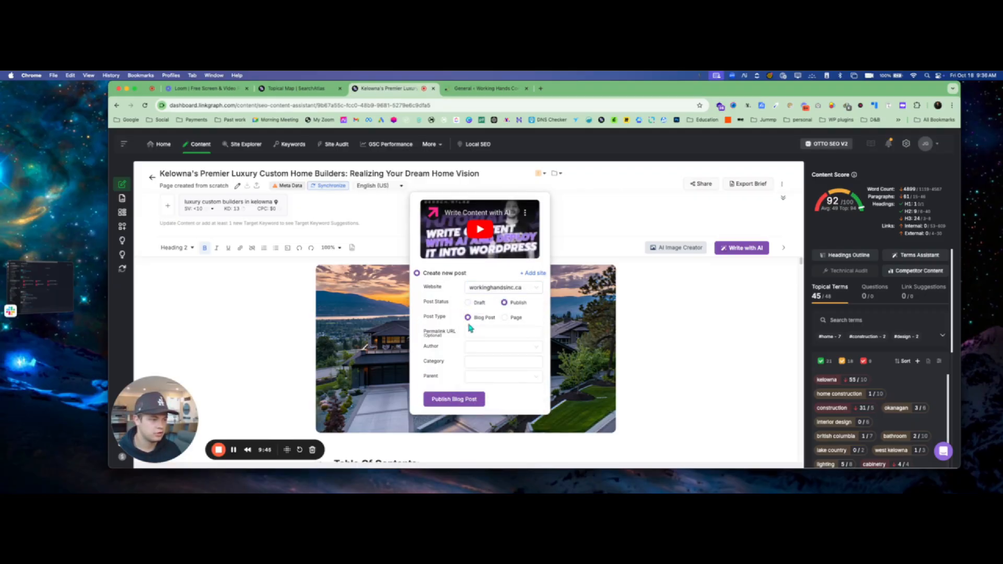
click(474, 345)
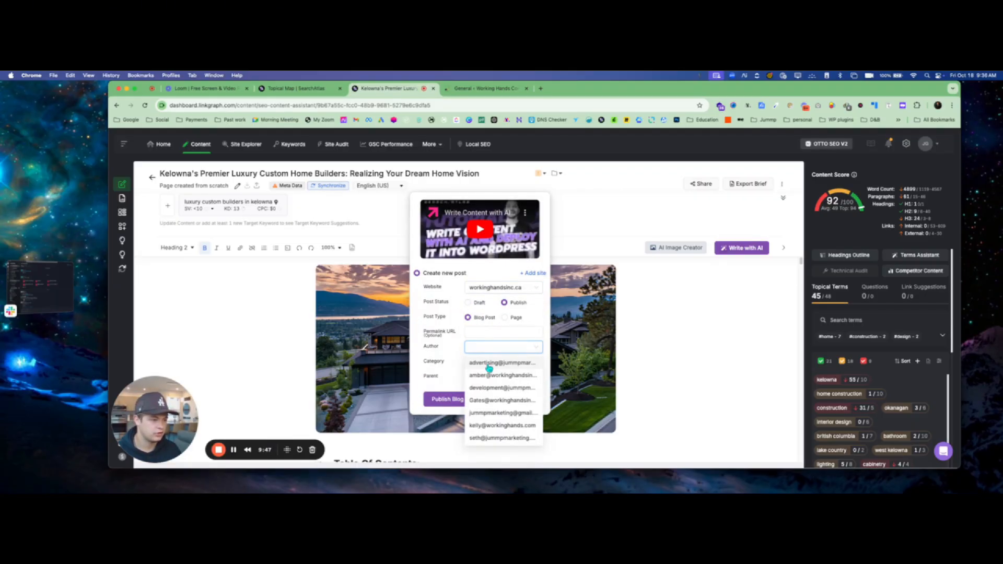
click(502, 401)
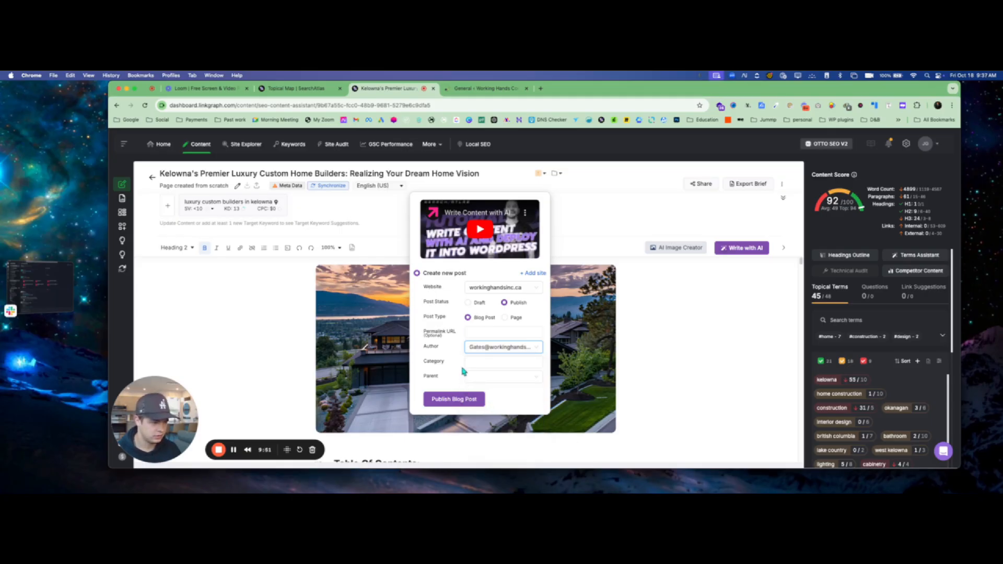
- Set category Working Hands and parent page Blogs, then publish the blog post
click(483, 361)
click(496, 379)
click(497, 377)
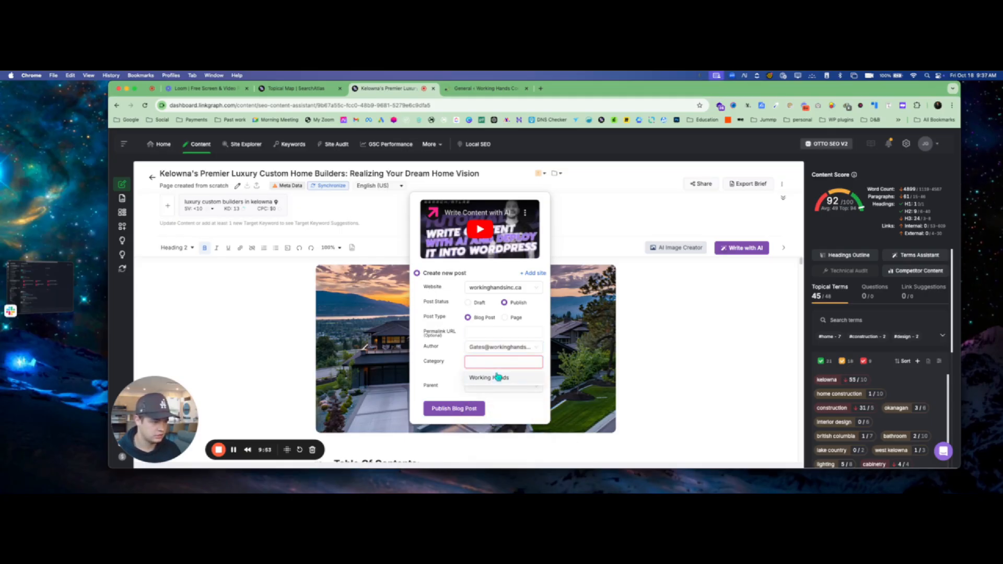
click(496, 380)
click(500, 377)
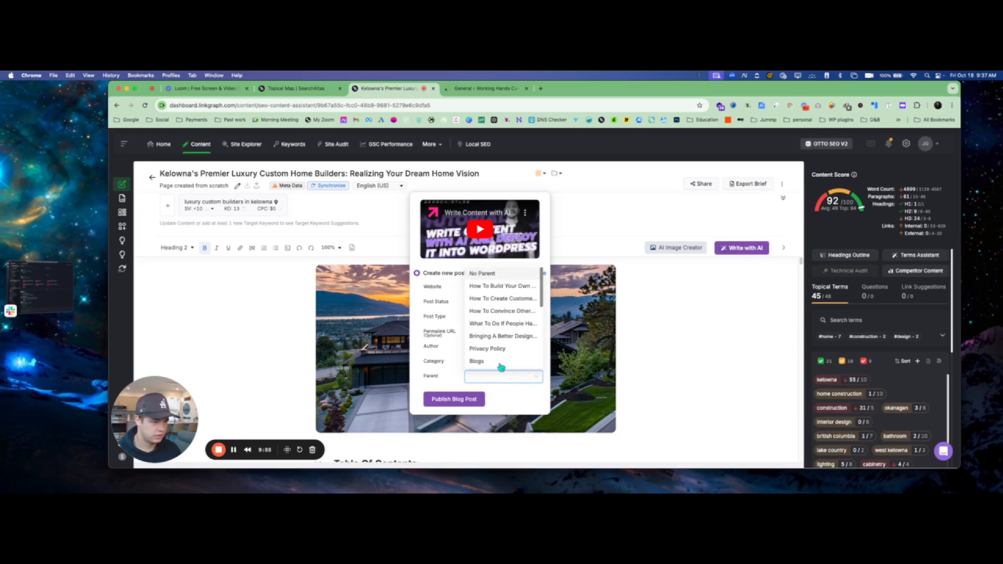
click(500, 364)
click(454, 399)
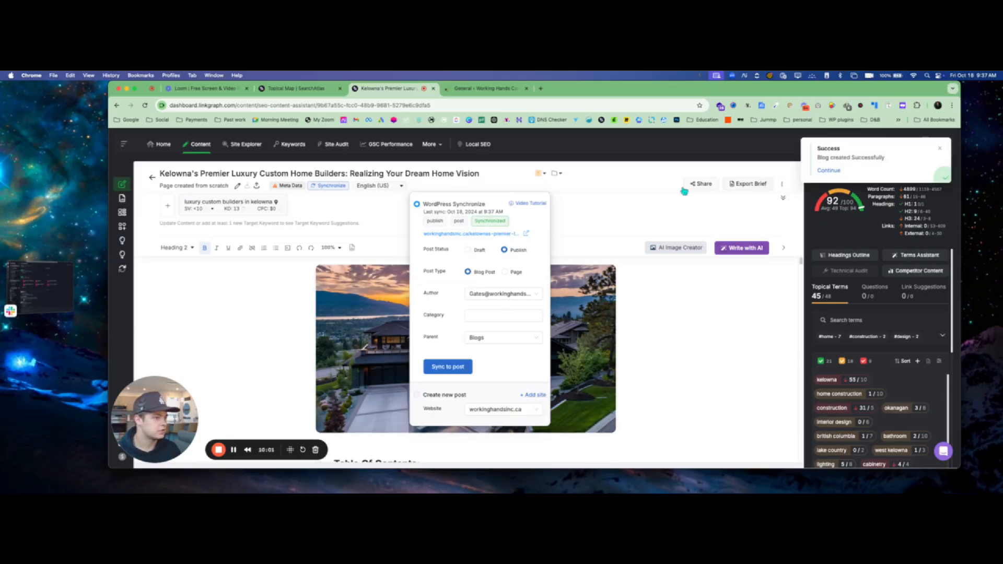
click(479, 89)
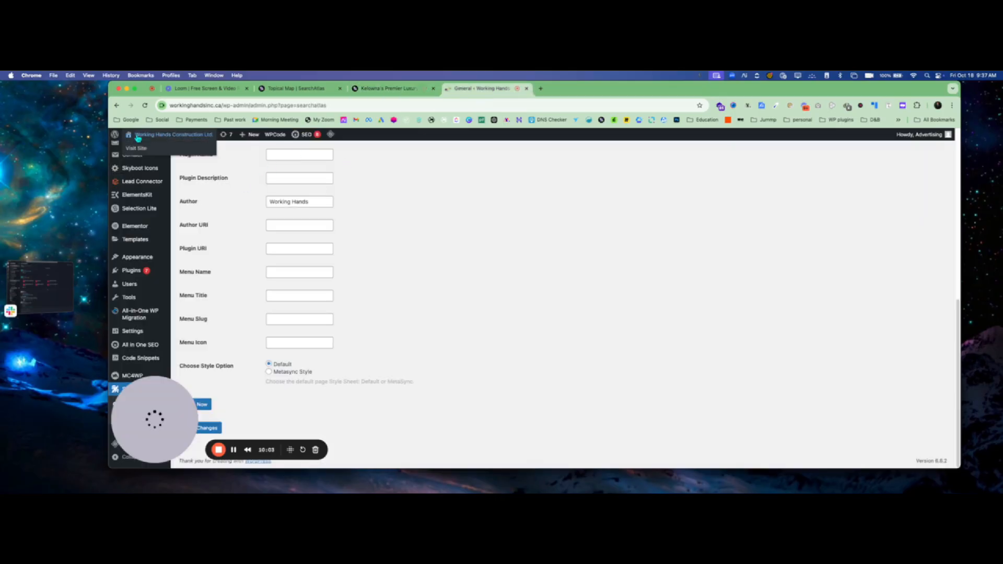
- Read through the new Kelowna post on the live site's Blogs page, then return to the topical map
click(137, 137)
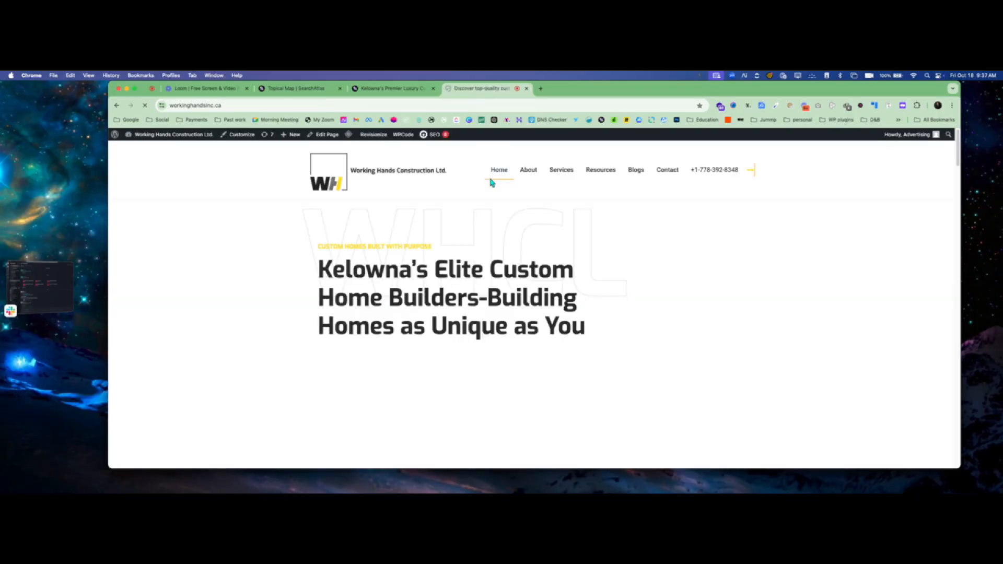
click(635, 172)
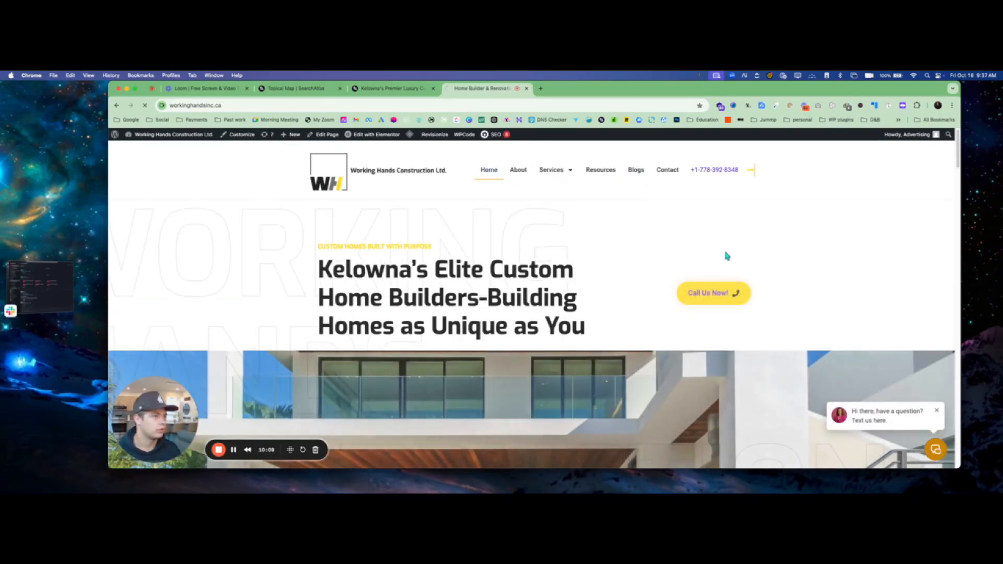
scroll(365, 292, down, 4)
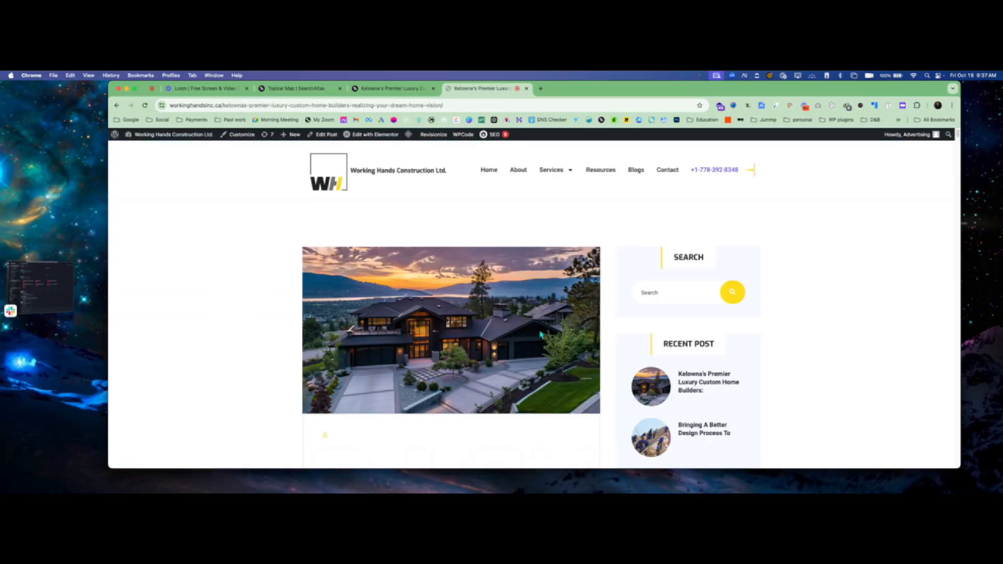
scroll(509, 330, down, 3)
scroll(509, 329, down, 3)
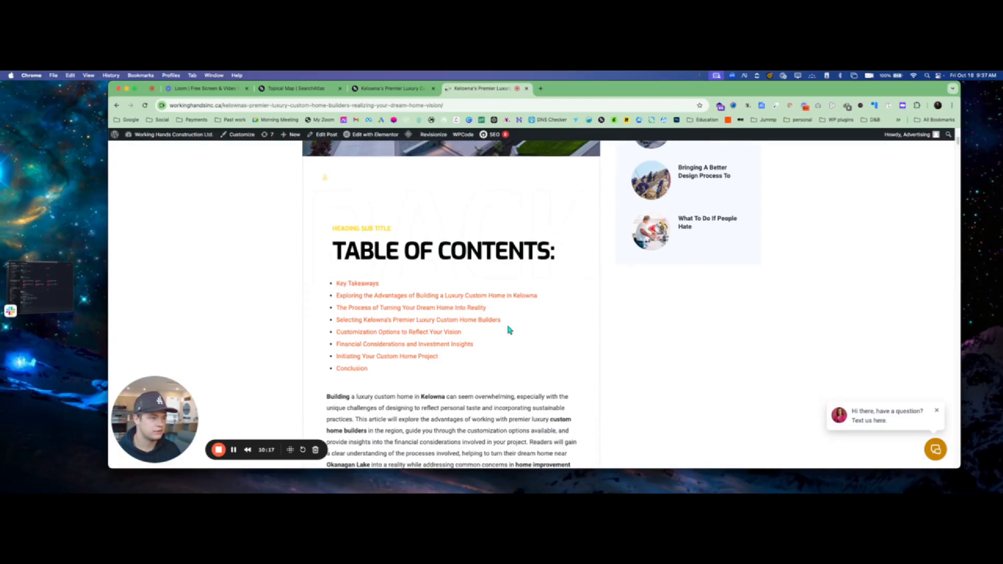
click(355, 259)
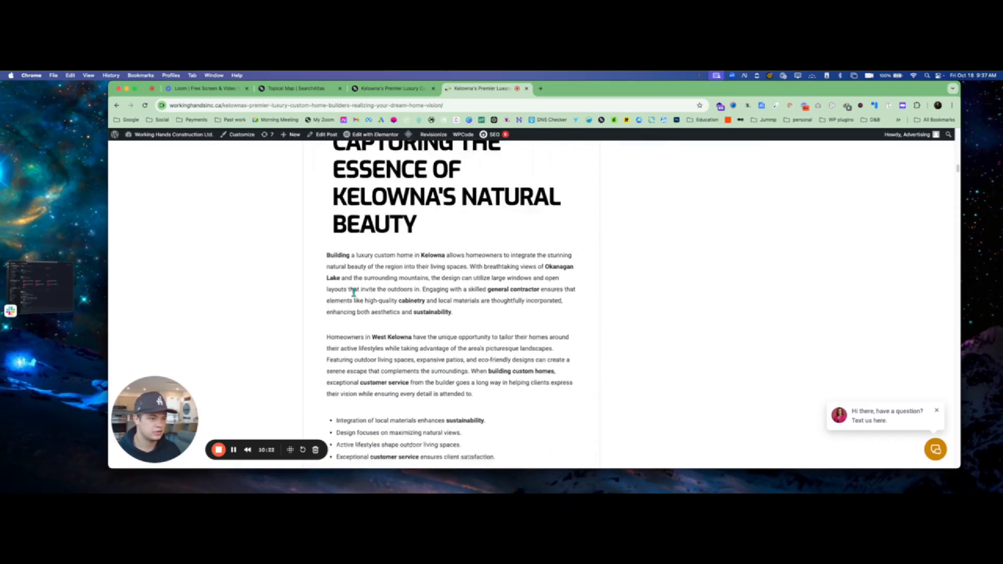
scroll(353, 293, down, 20)
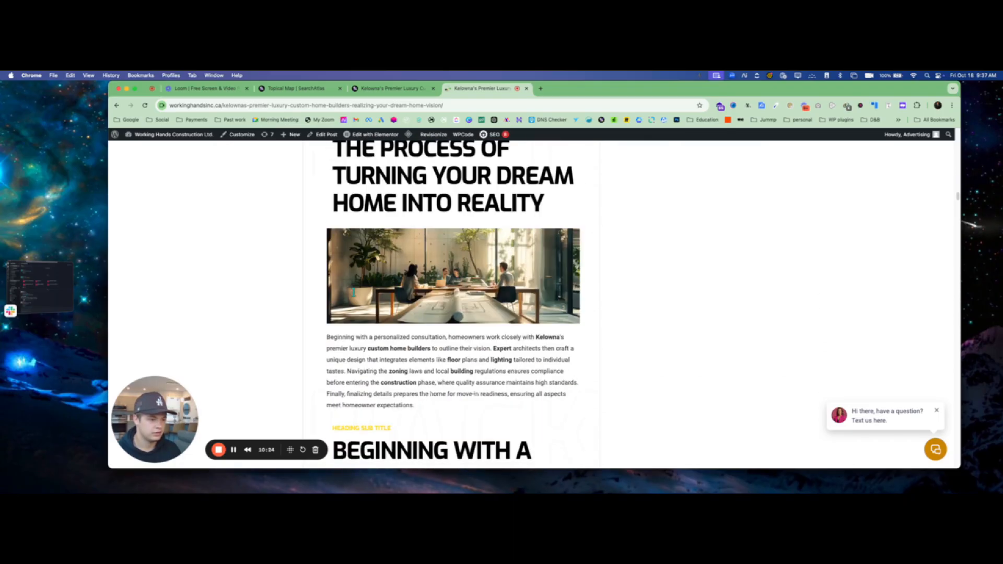
scroll(346, 293, down, 20)
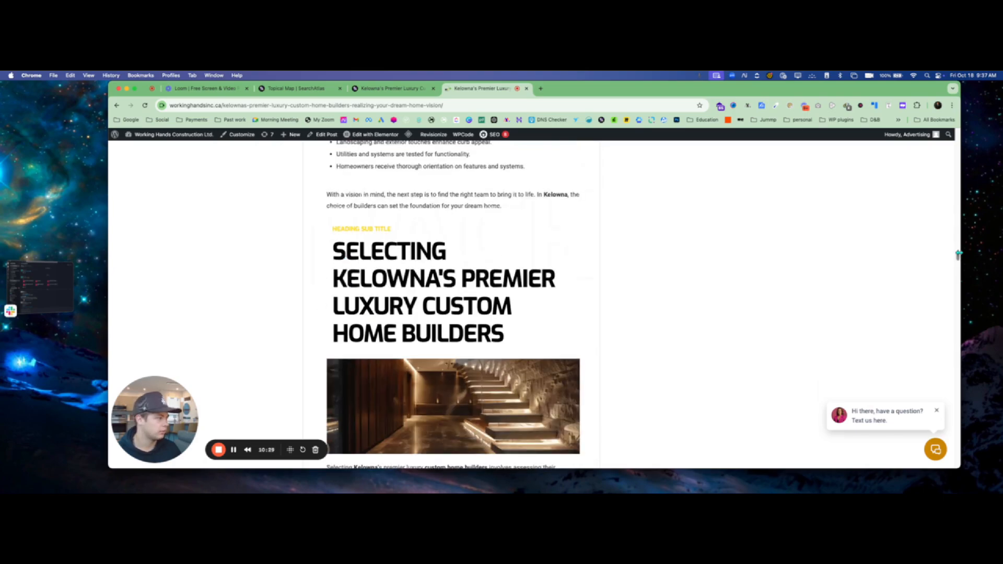
drag(957, 259, 954, 320)
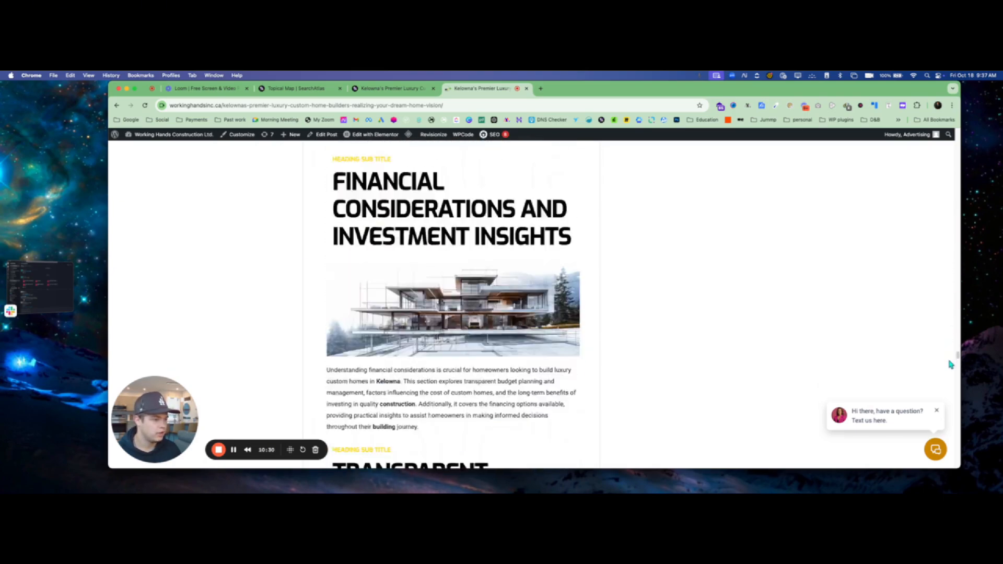
drag(950, 364, 976, 115)
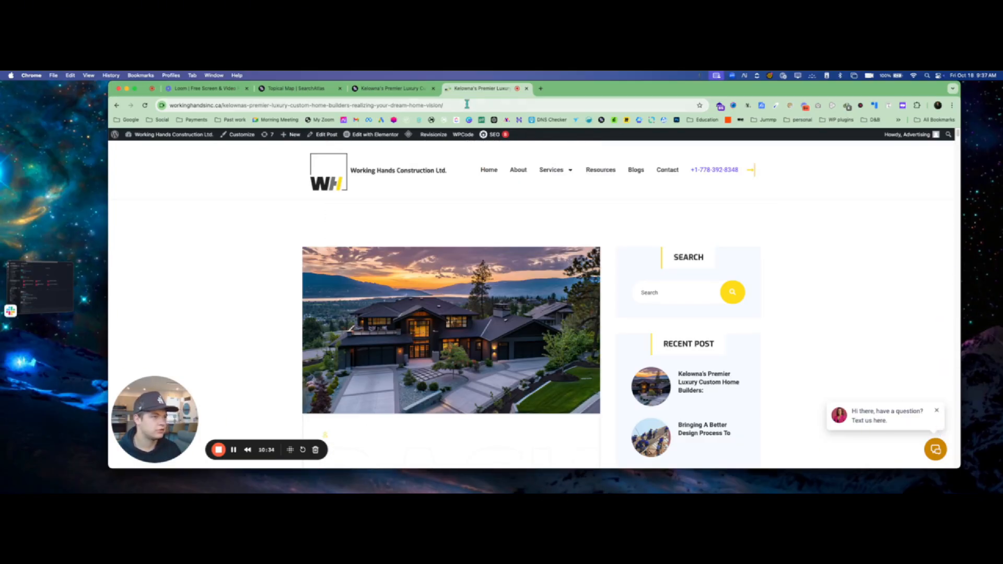
click(397, 89)
click(302, 90)
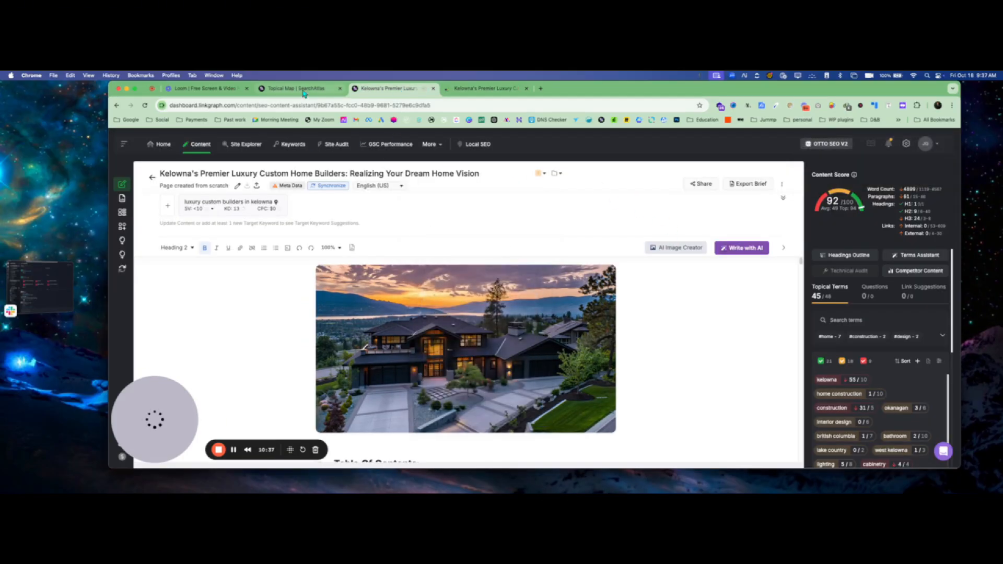
- Generate full AI articles for Sustainable Home Construction, Design Trends, Innovative Features, Luxury Interior and Home Automation, then open Eco-Friendly Kelowna Homes
scroll(688, 313, down, 3)
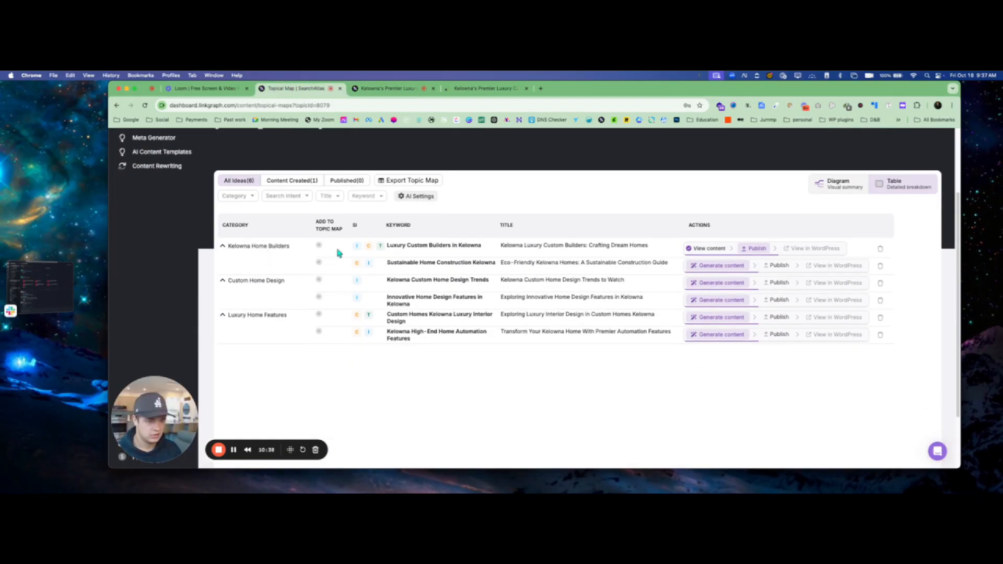
click(725, 268)
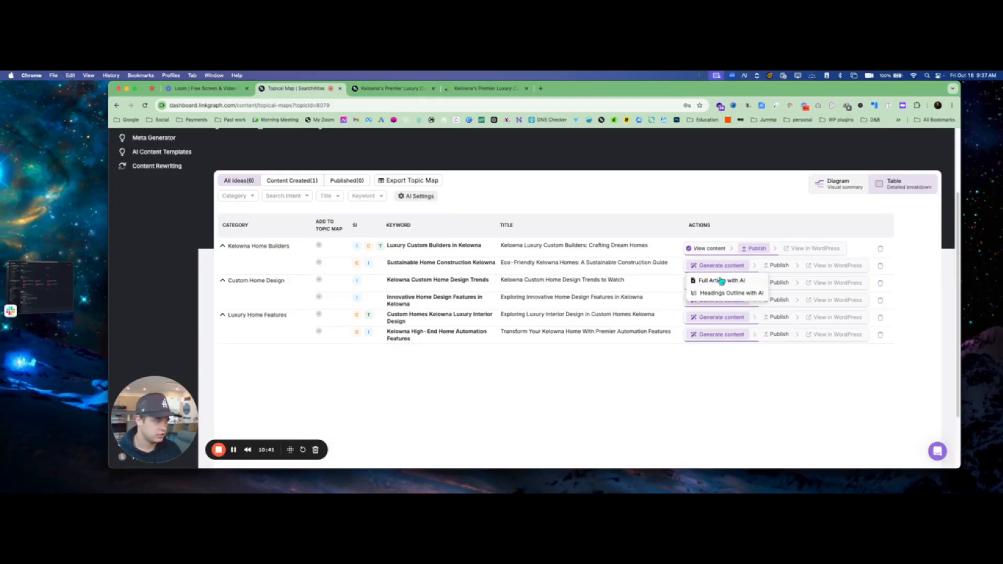
click(721, 281)
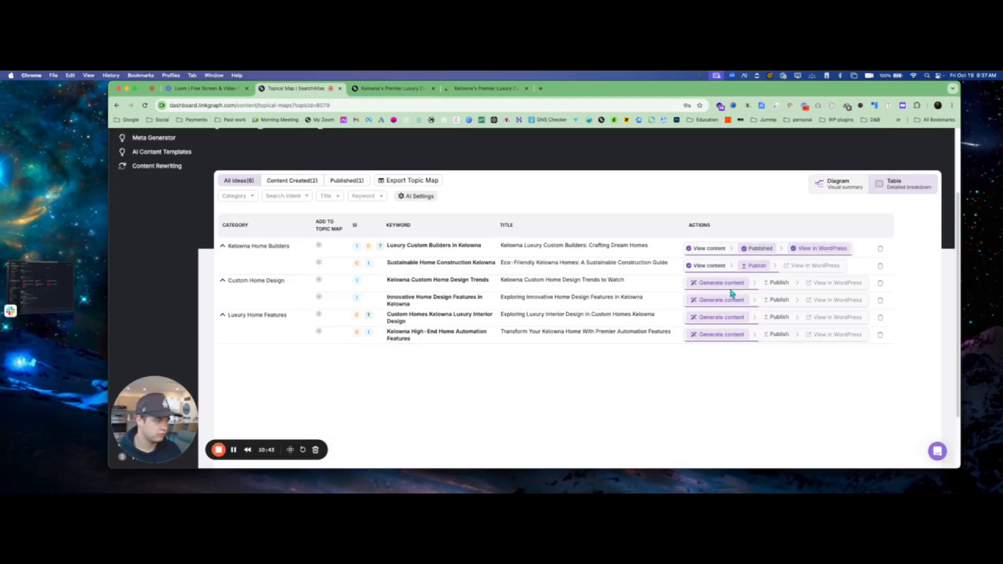
click(736, 290)
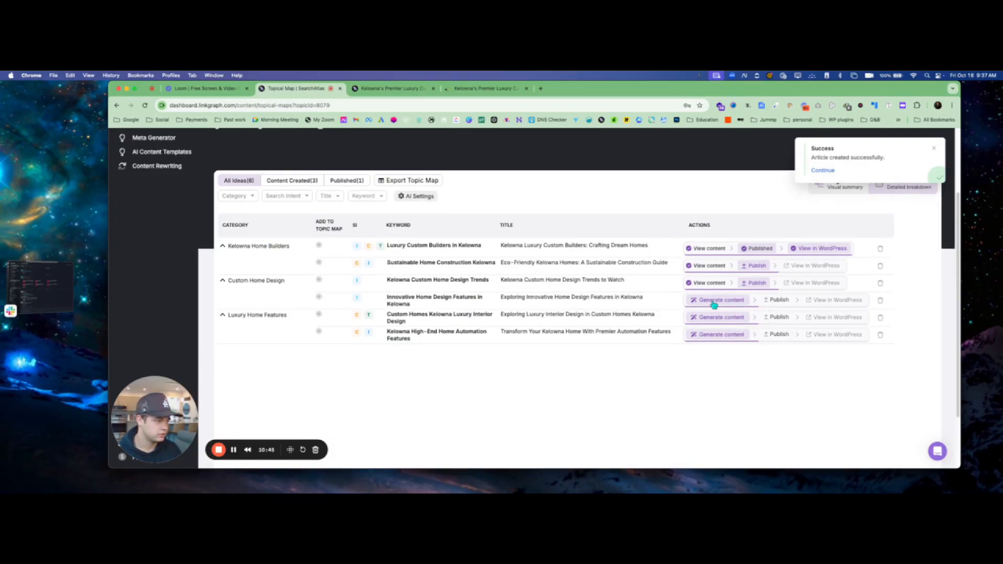
click(711, 303)
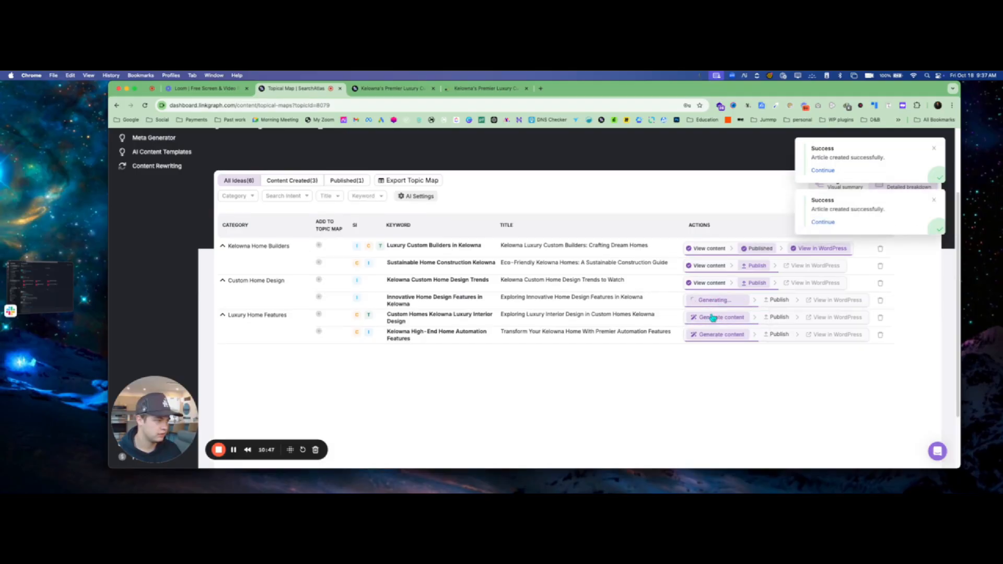
click(721, 335)
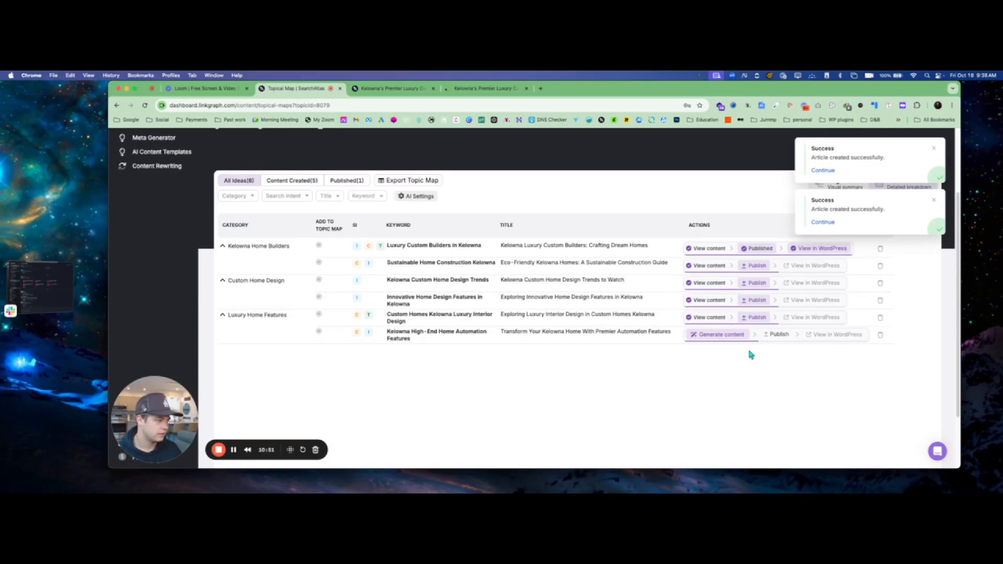
click(710, 349)
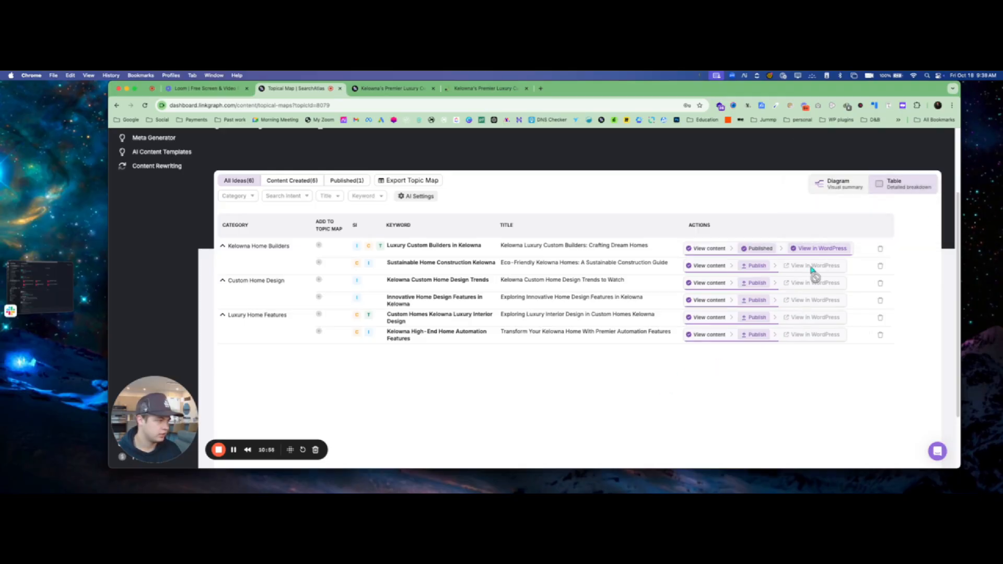
click(705, 266)
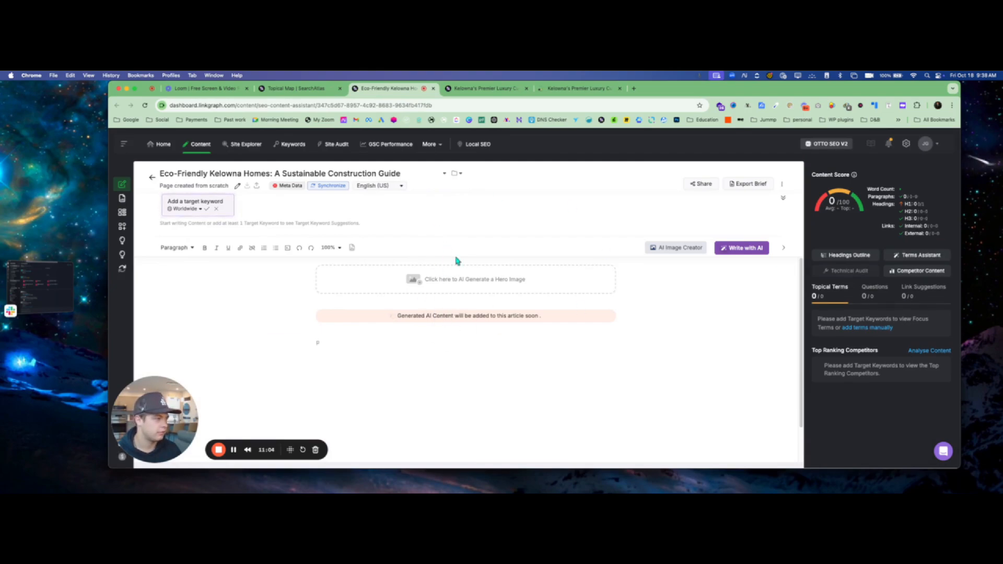
click(273, 90)
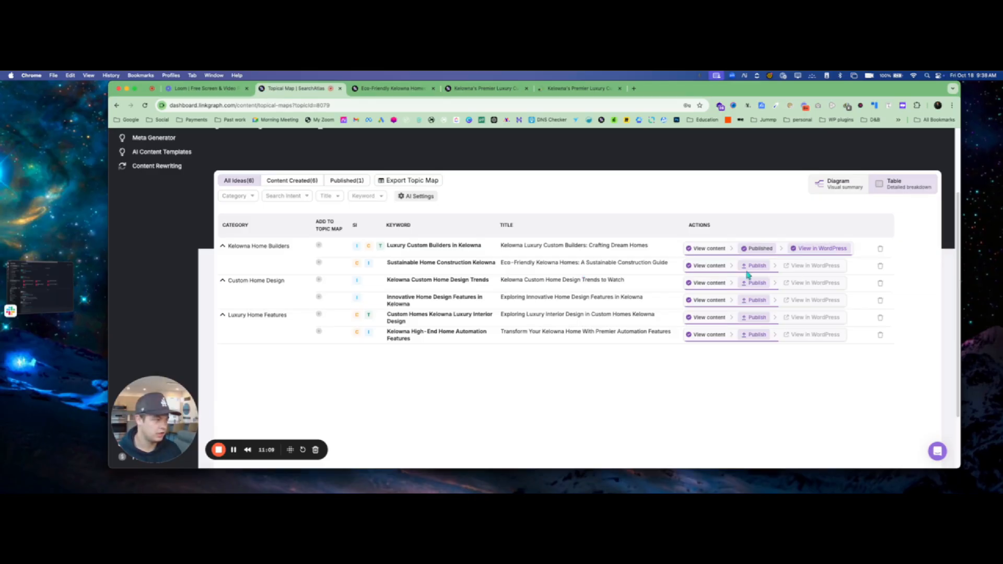
click(392, 88)
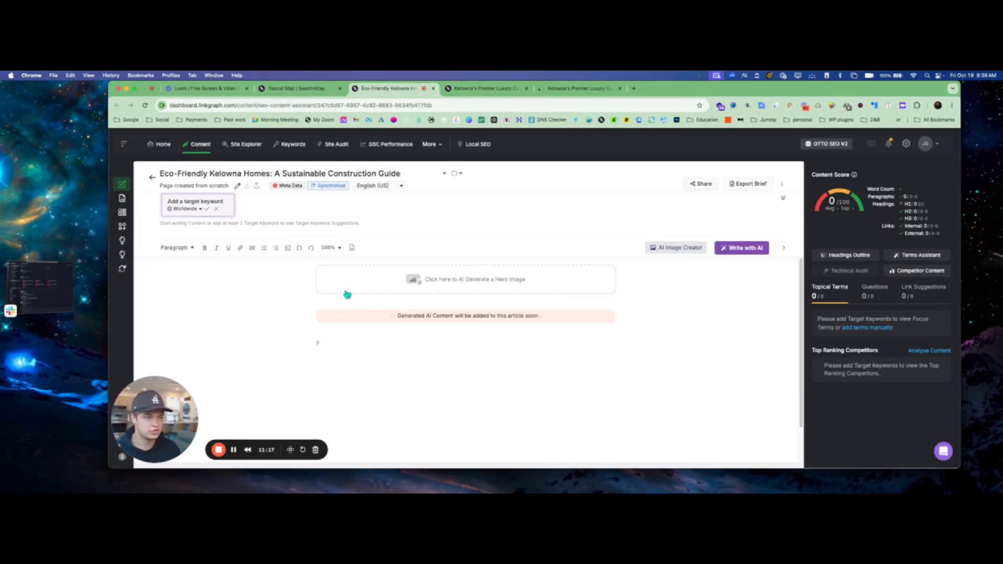
click(327, 187)
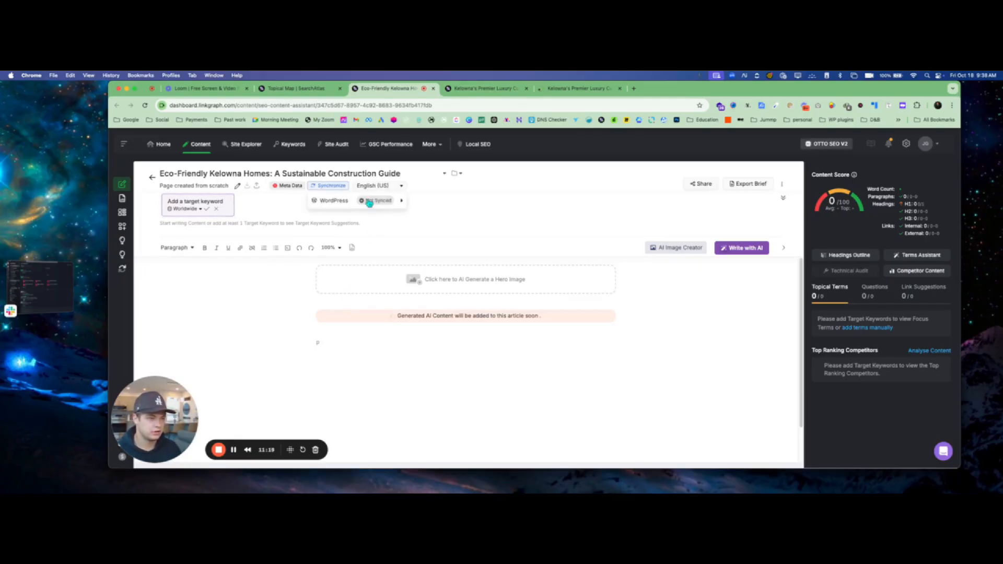
click(369, 201)
click(481, 288)
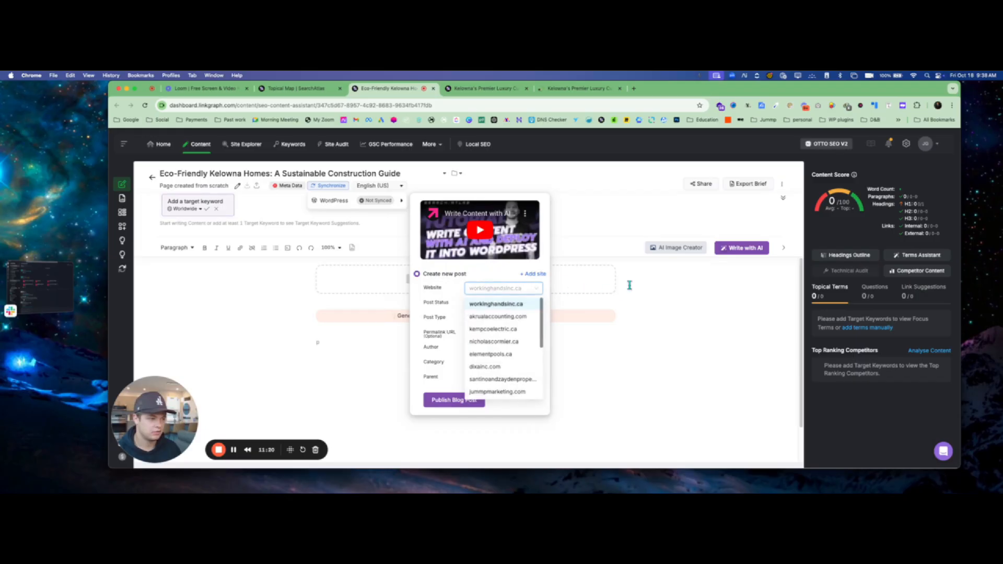
click(430, 314)
click(707, 308)
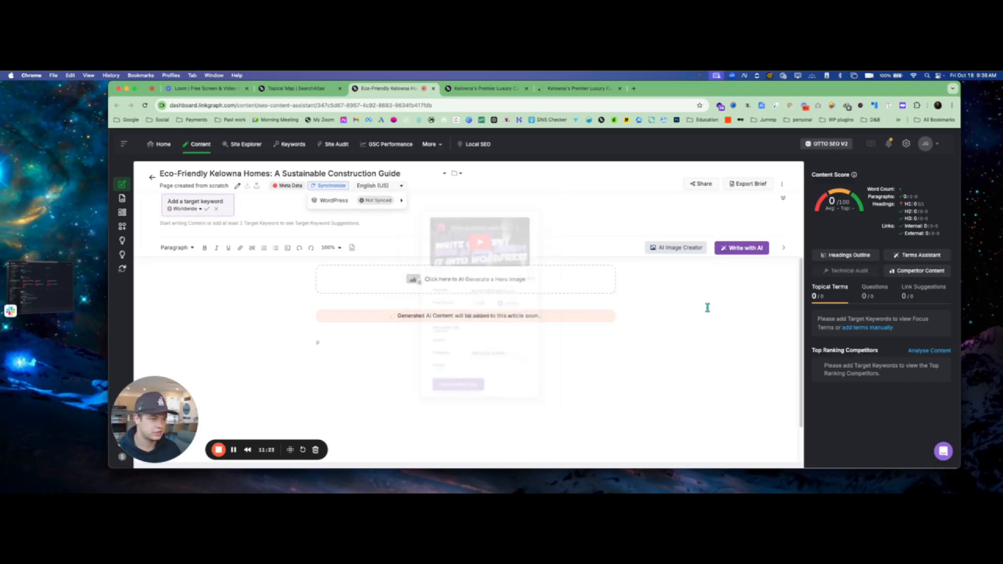